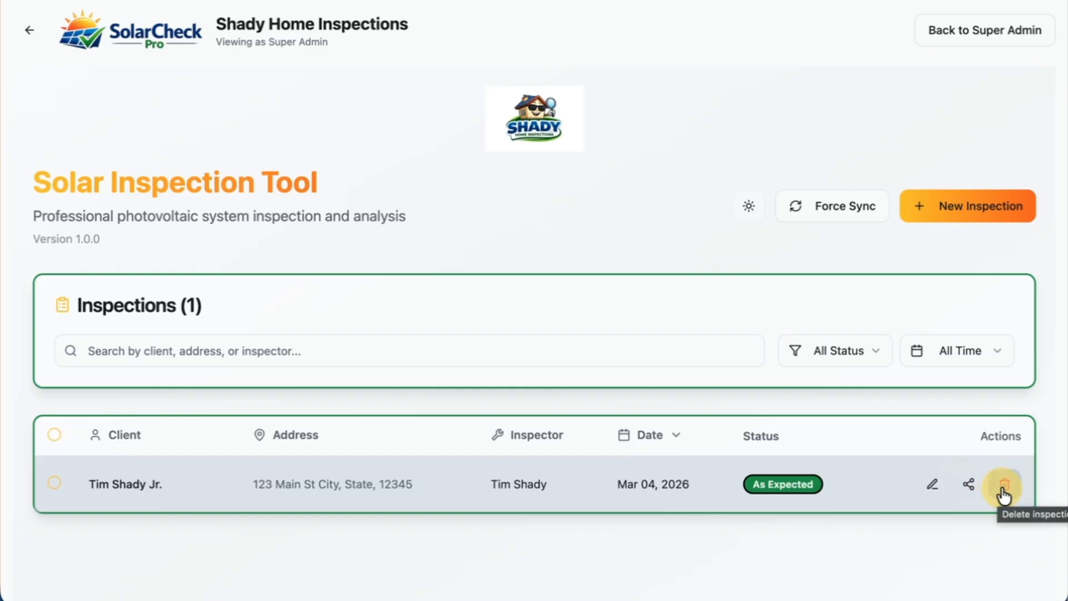
Create a new inspection and enter the client's full name in its details.
click(156, 354)
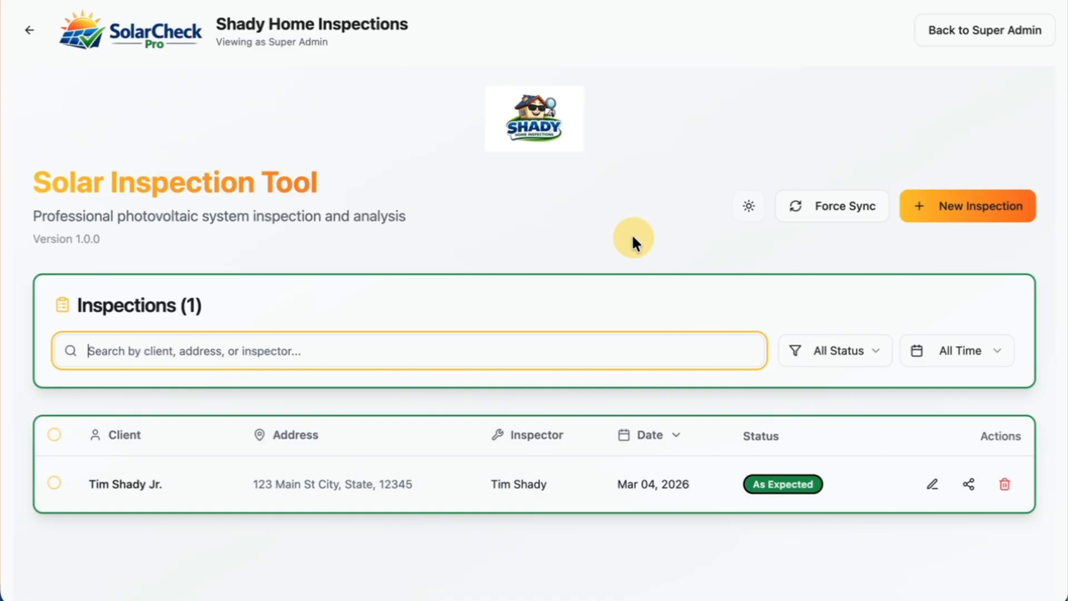
click(944, 216)
scroll(346, 333, down, 1)
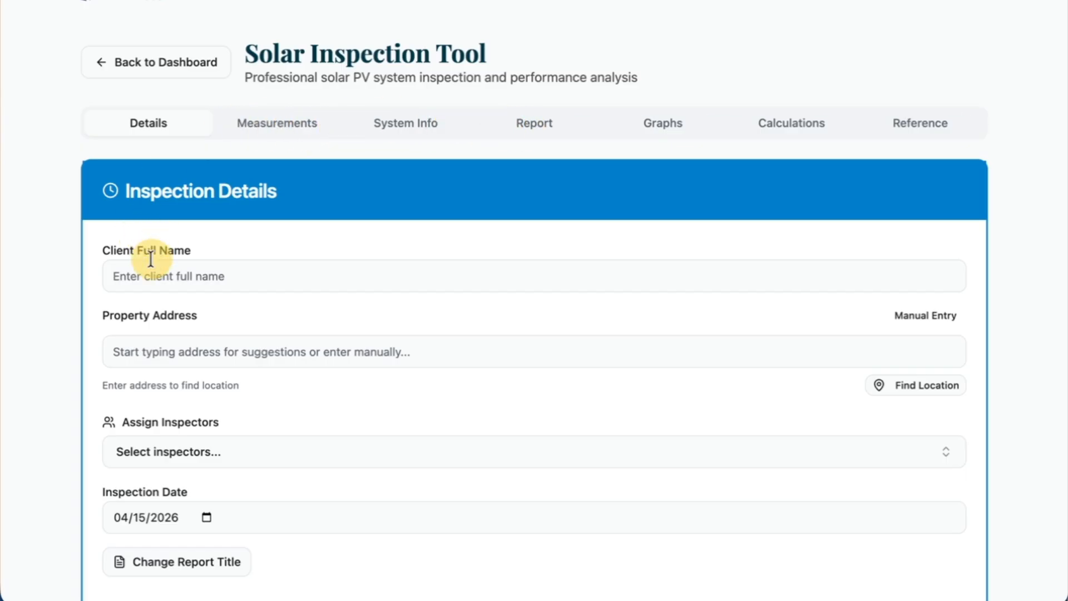
scroll(150, 256, down, 1)
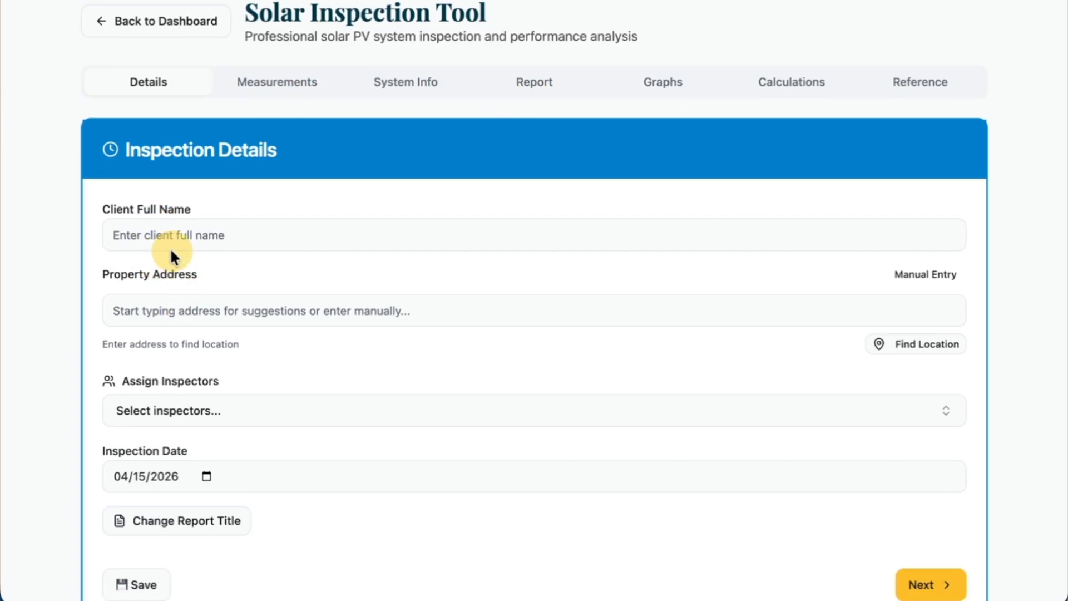
click(169, 240)
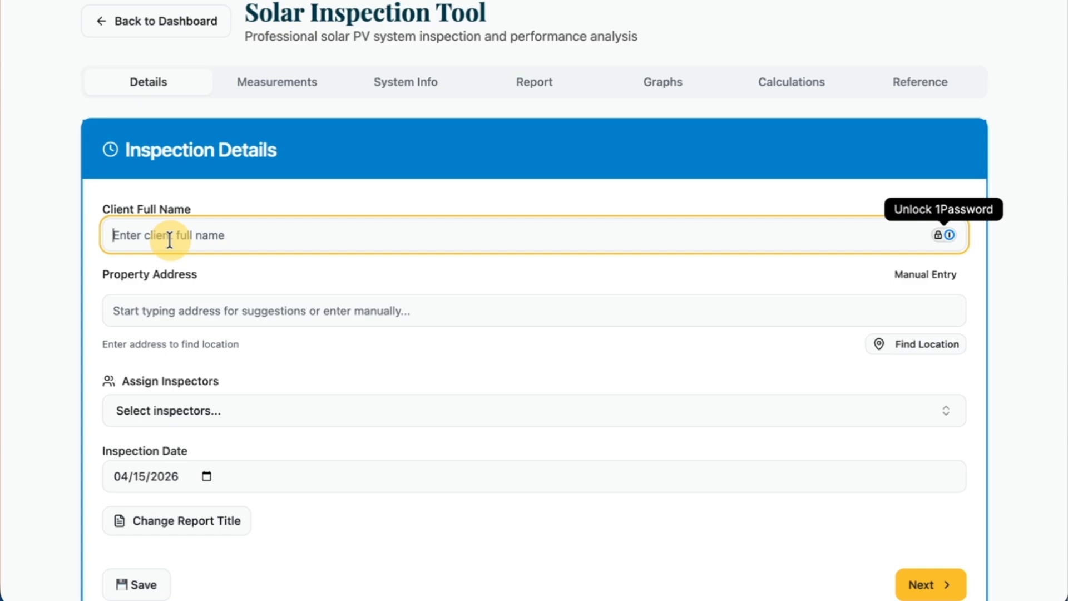
text(Tom Test)
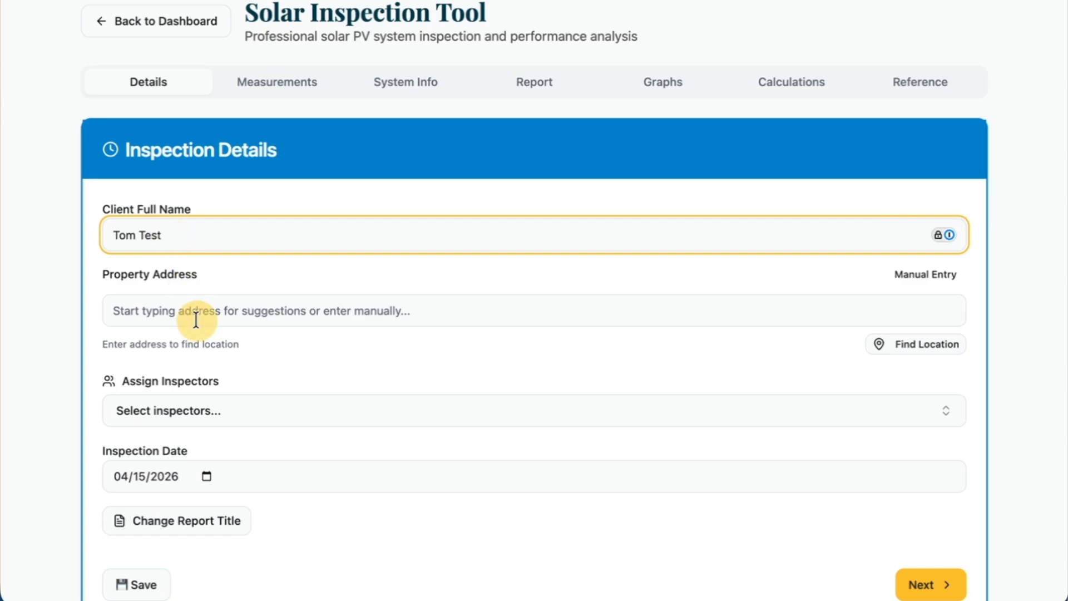
Enter the full property address, including city, state and ZIP code, so its location is looked up.
click(226, 314)
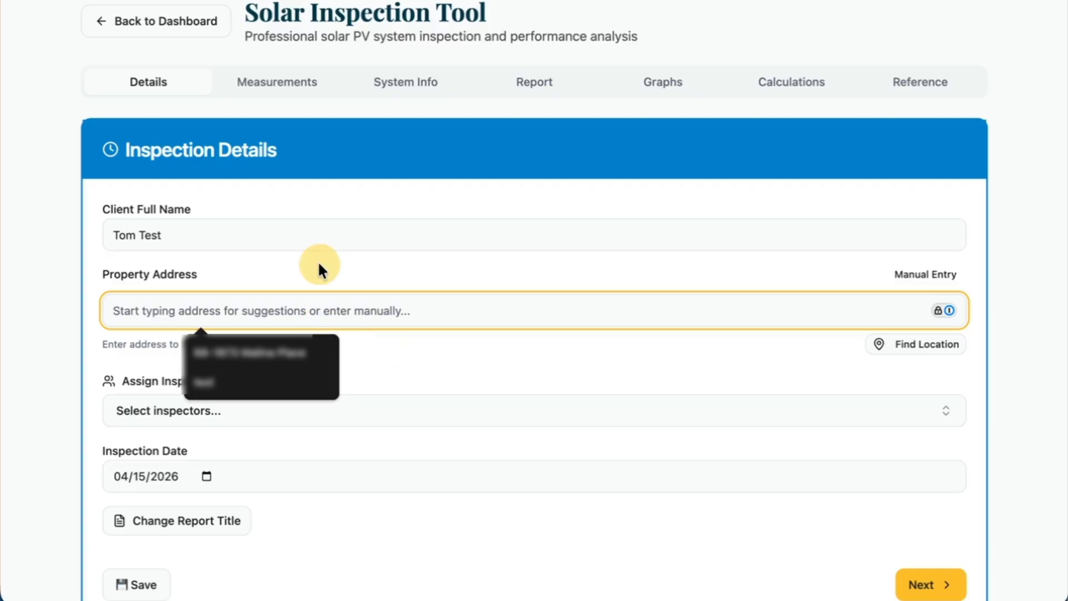
click(309, 281)
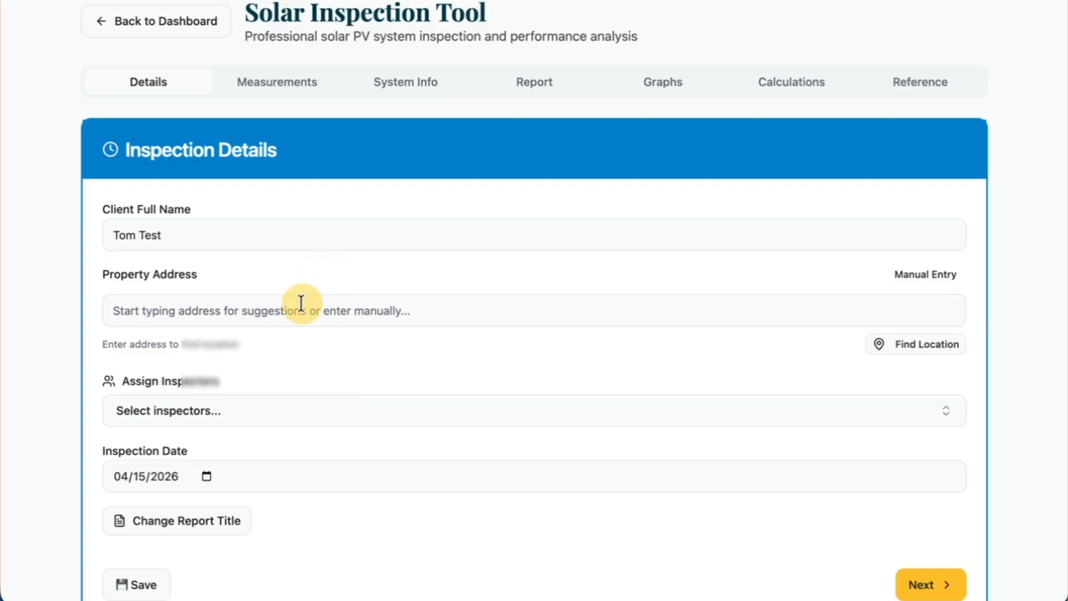
click(301, 303)
text(1)
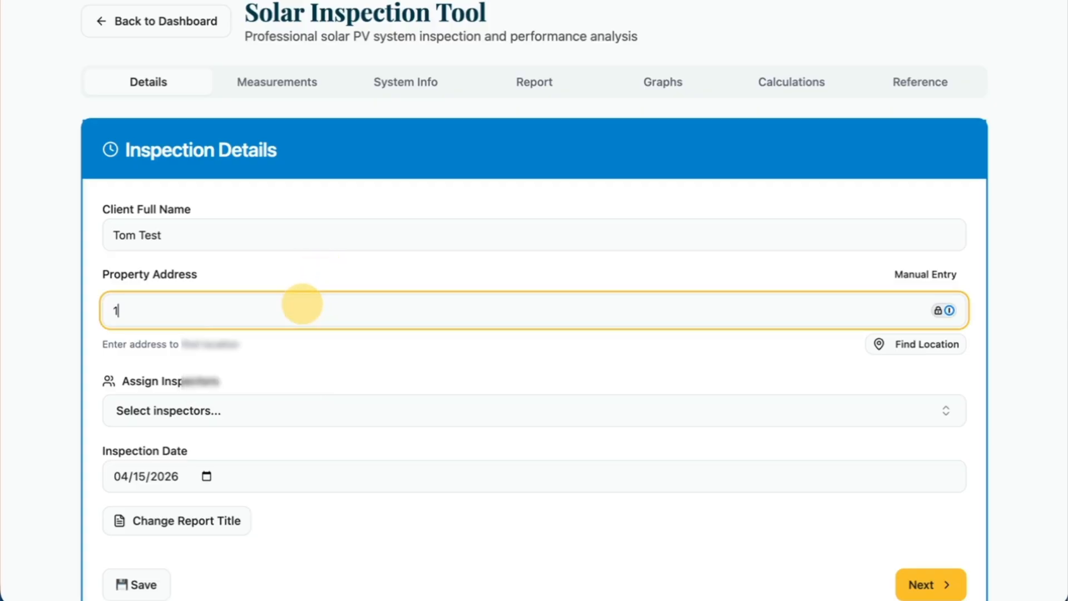
text(23 M)
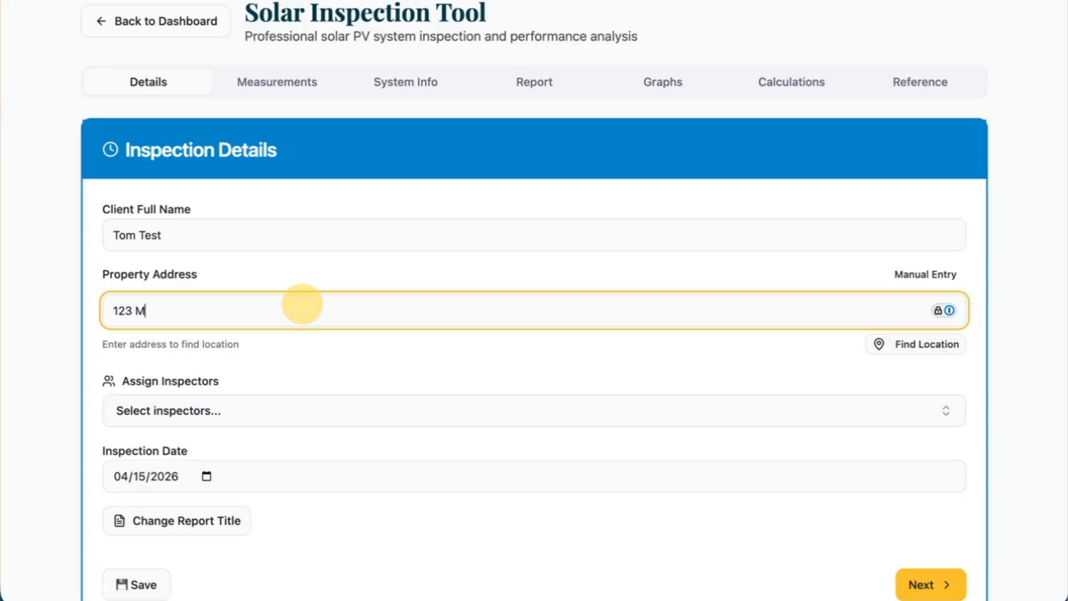
text(ain St. Test, California)
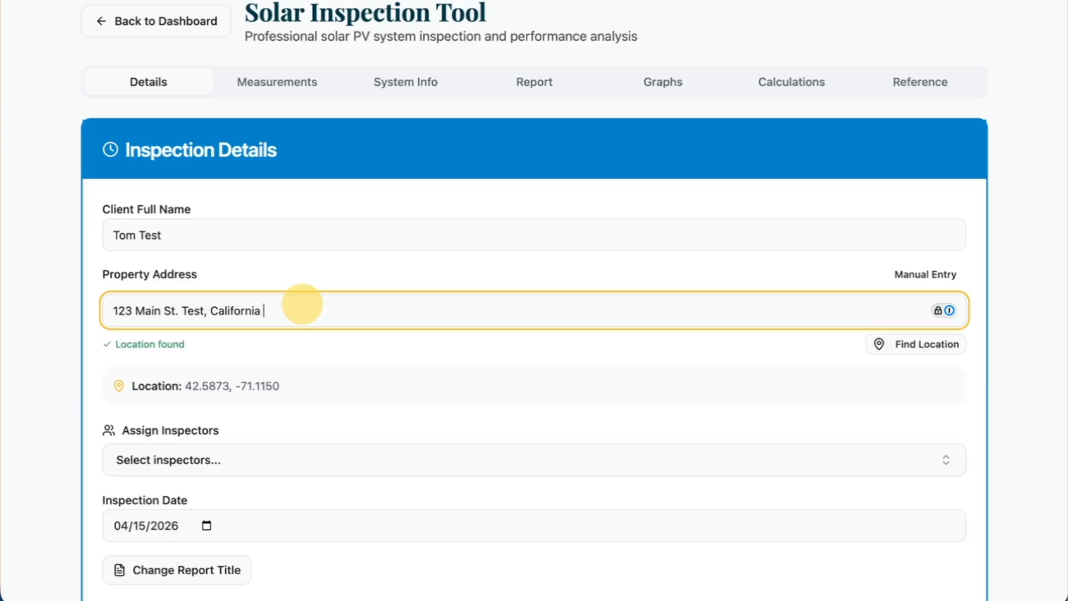
text( 65342)
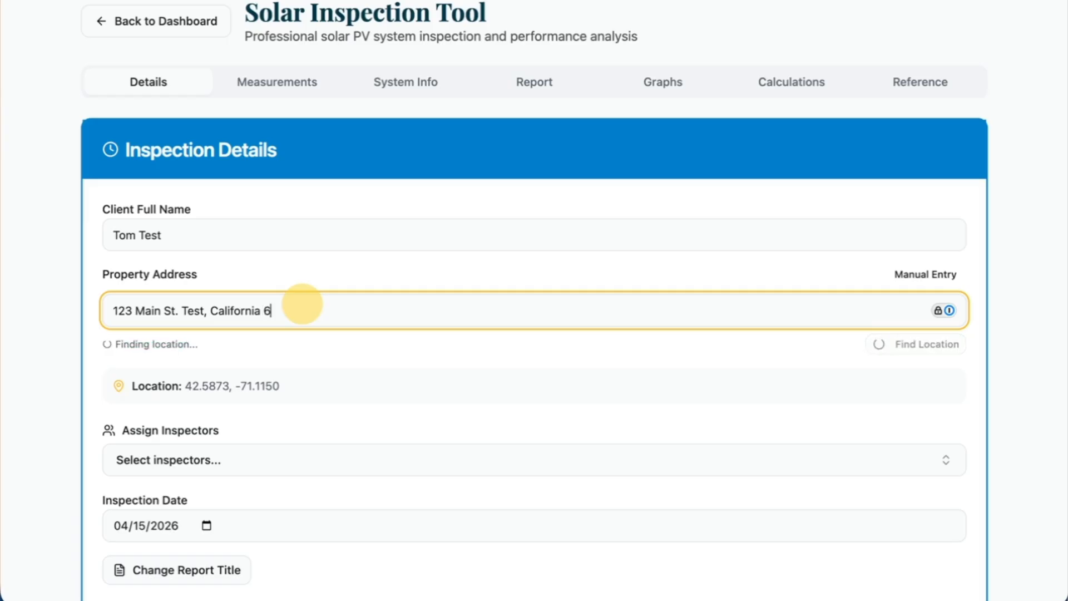
click(303, 343)
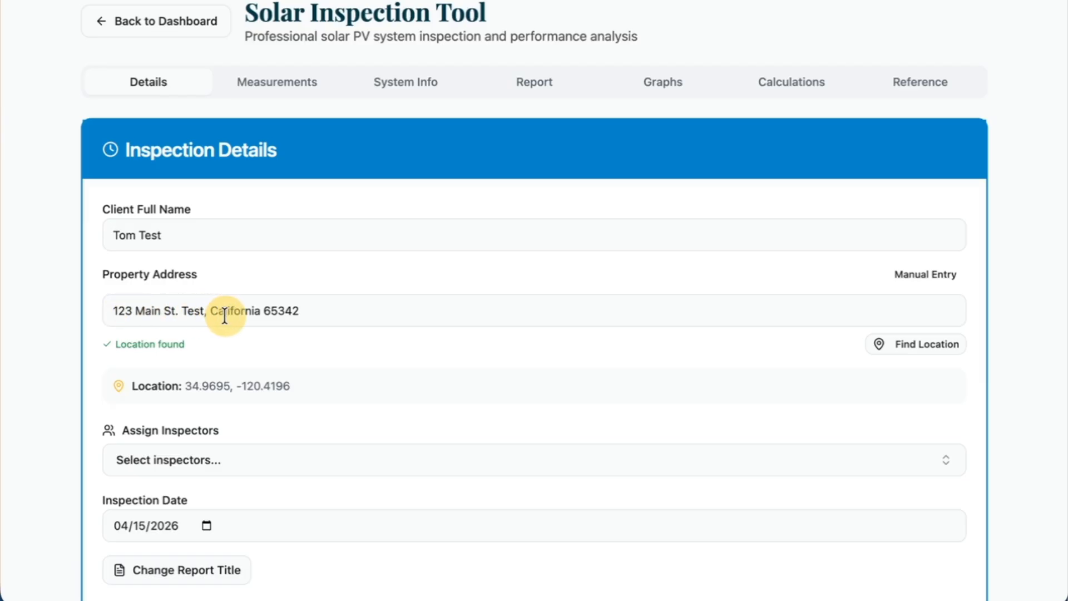
Assign the available inspector to the inspection and close the inspector list.
scroll(353, 479, down, 2)
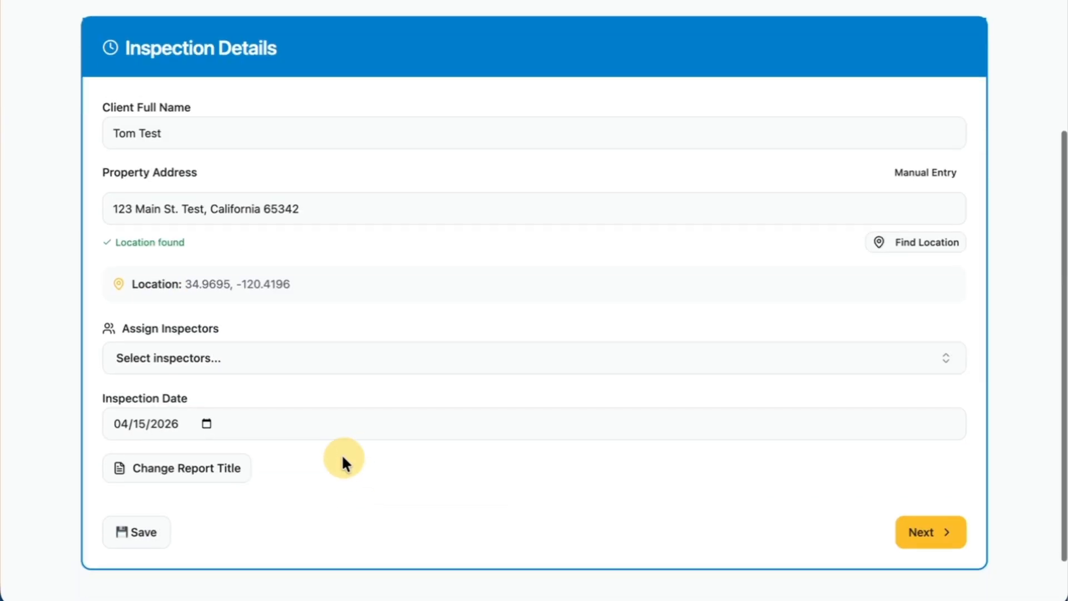
click(234, 374)
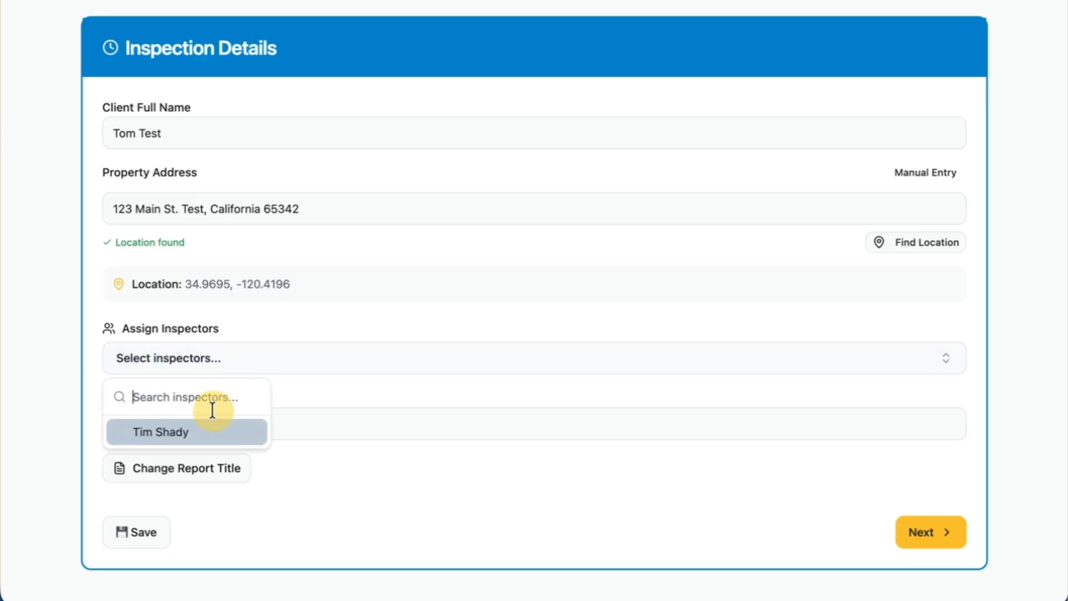
click(208, 433)
click(256, 327)
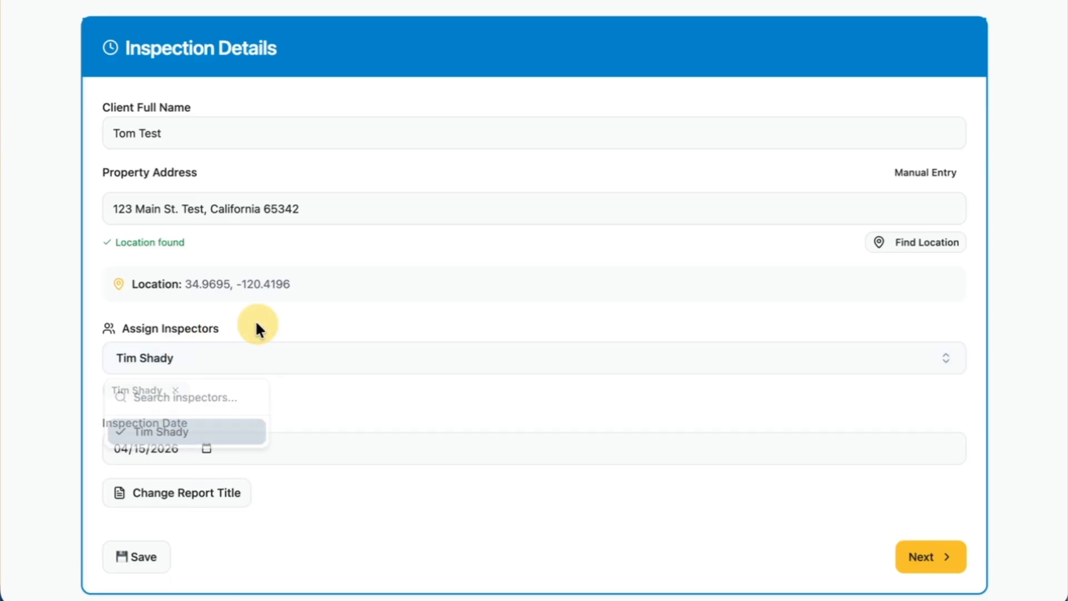
Check the inspection's editable report title and close its field without changing it.
scroll(245, 432, down, 2)
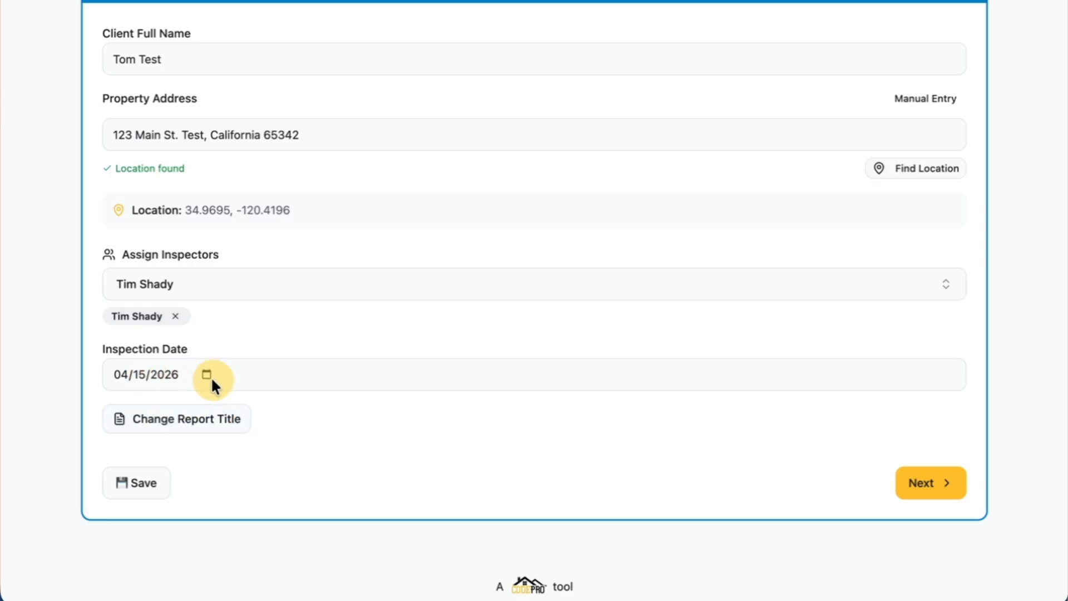
click(219, 429)
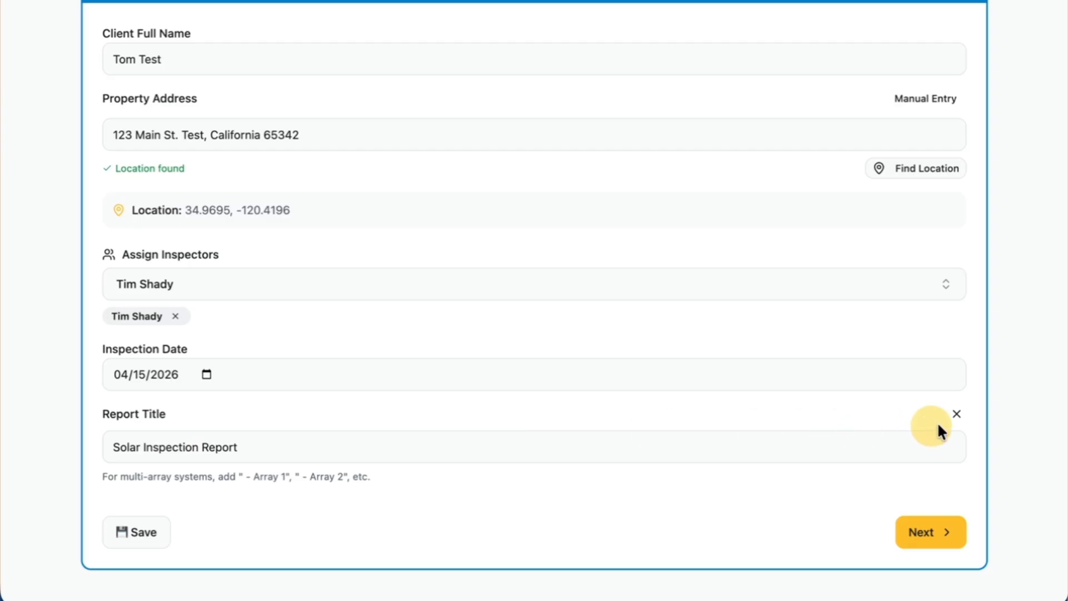
click(953, 416)
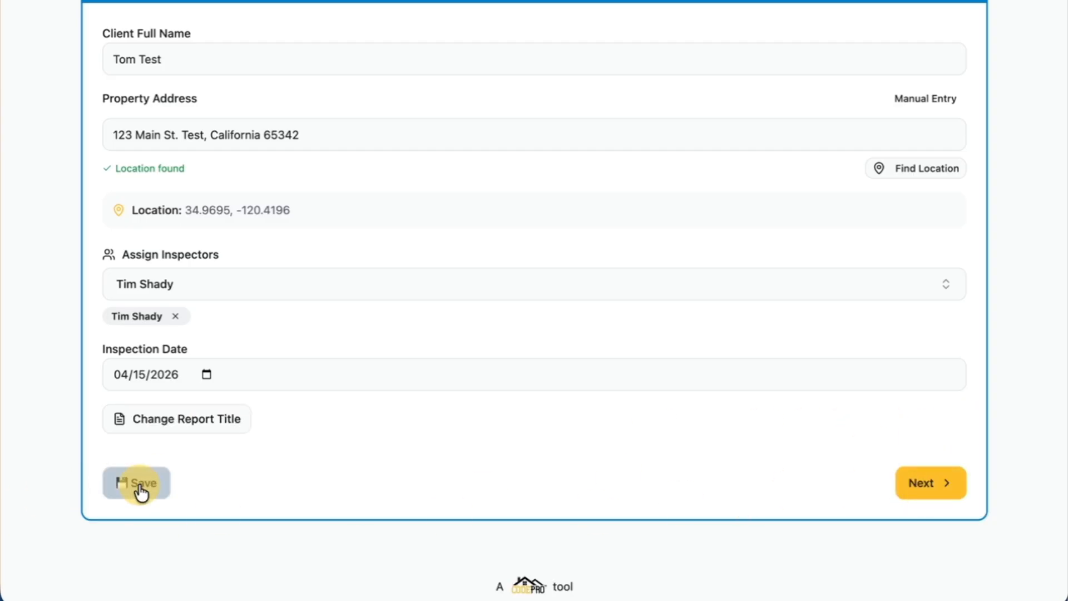
Review the inspection details, continue to the measurements section, and dismiss the save-identity prompt.
scroll(257, 483, up, 2)
scroll(257, 483, down, 2)
scroll(257, 488, up, 2)
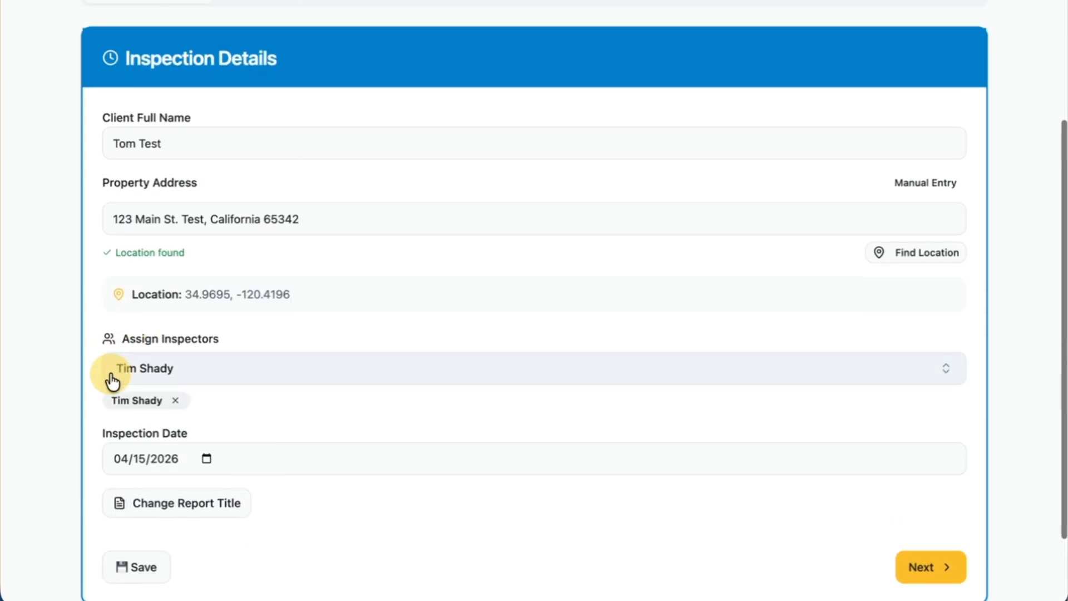
scroll(724, 390, down, 1)
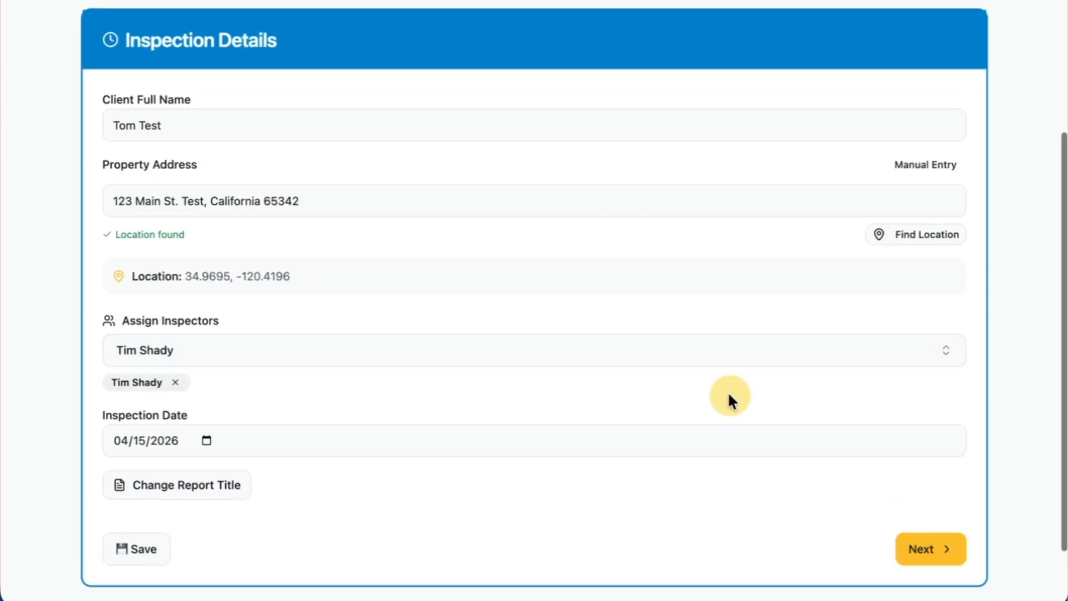
click(953, 556)
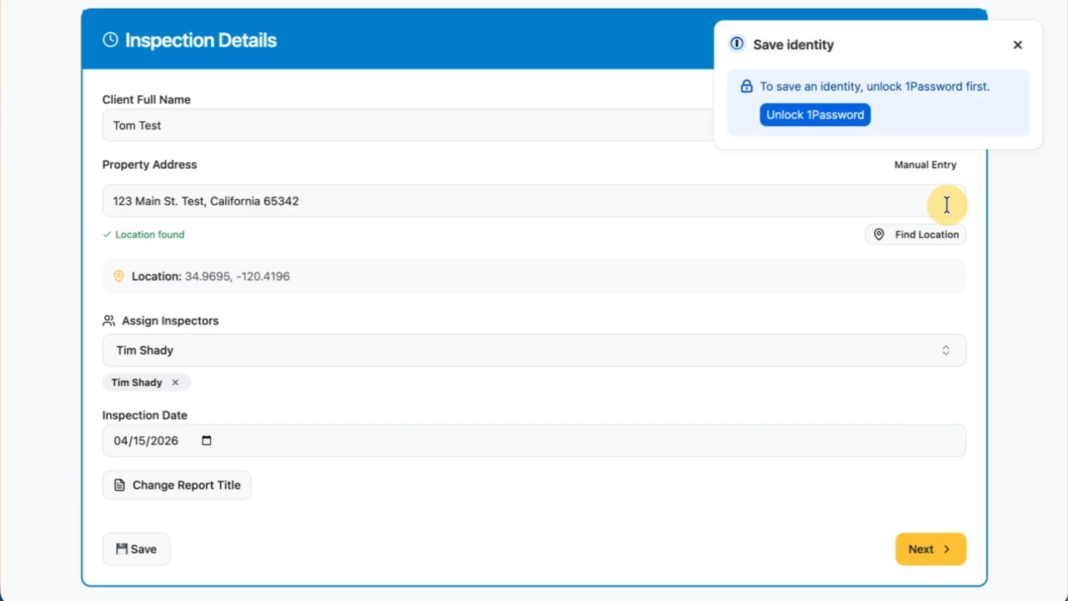
click(1017, 47)
Choose Single-Facing Array as the panel orientation and highlight its POA Mode instruction about tilting the irradiance meter.
scroll(385, 384, down, 1)
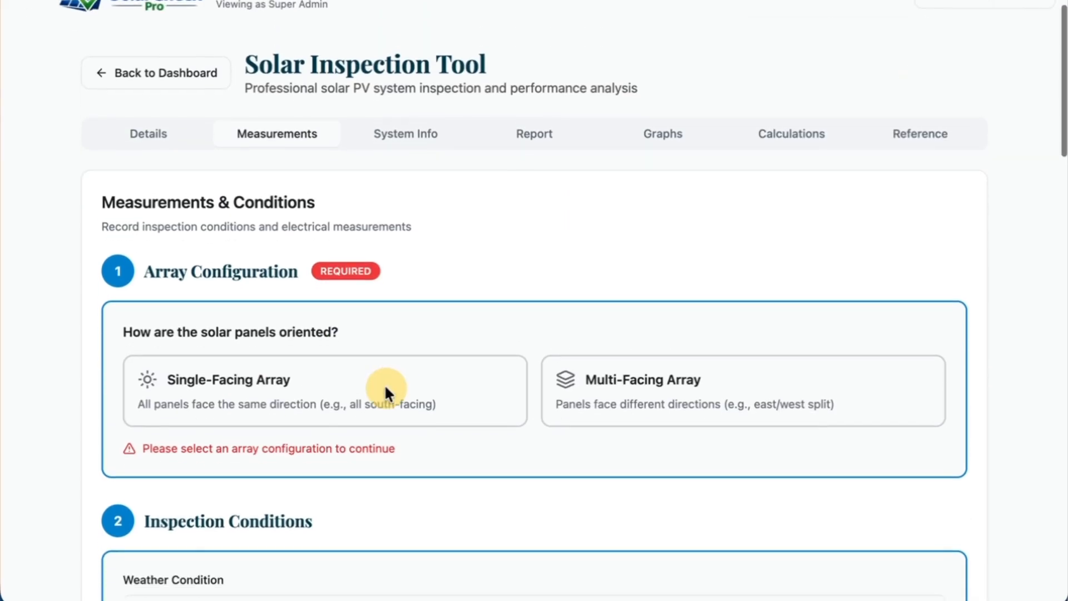
scroll(385, 384, down, 2)
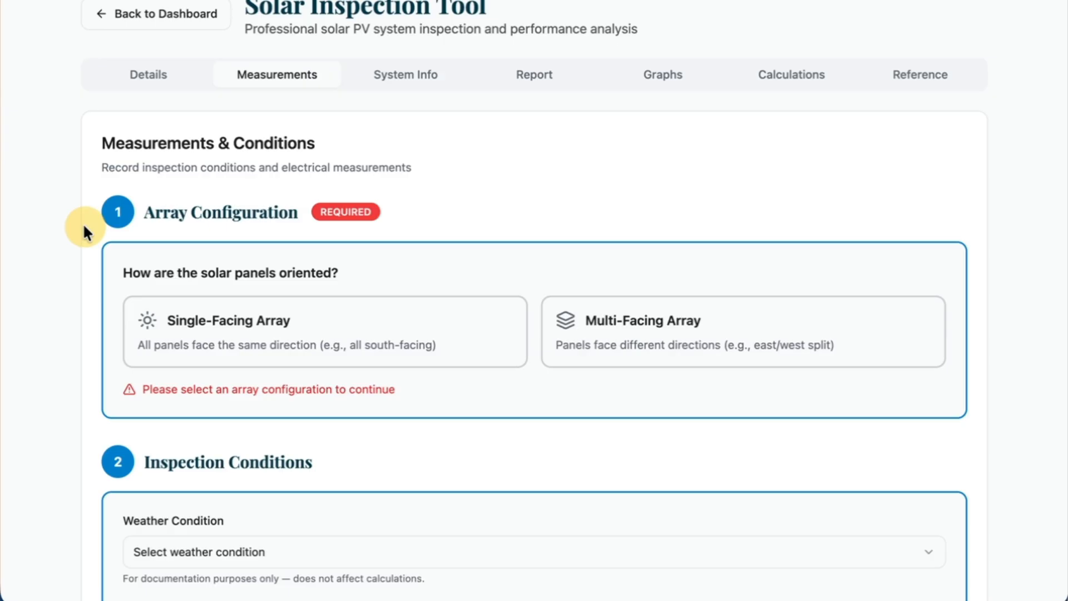
scroll(84, 229, down, 2)
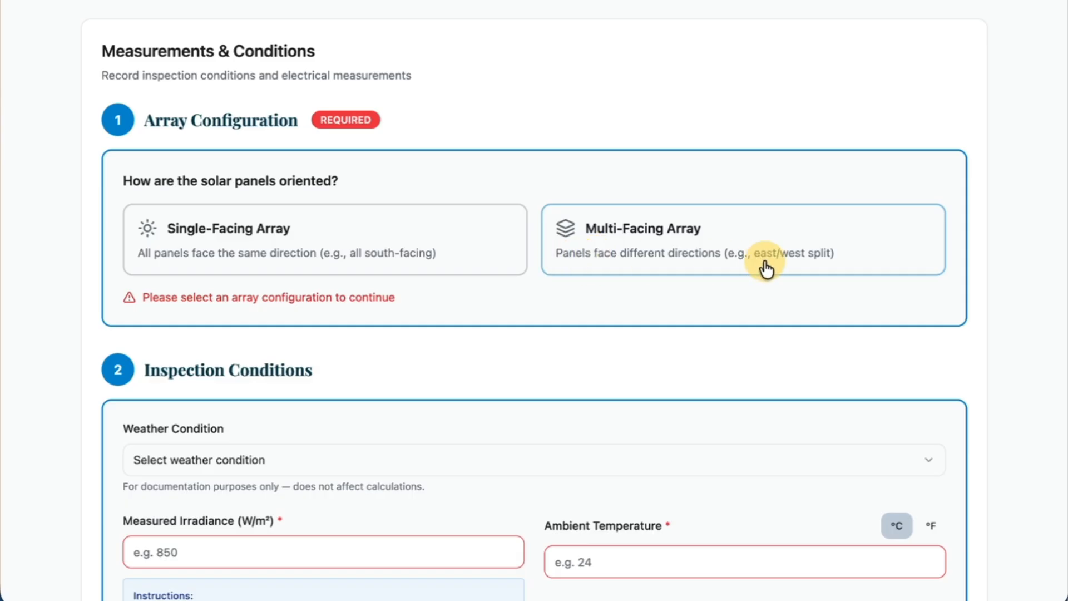
click(479, 258)
scroll(574, 340, down, 1)
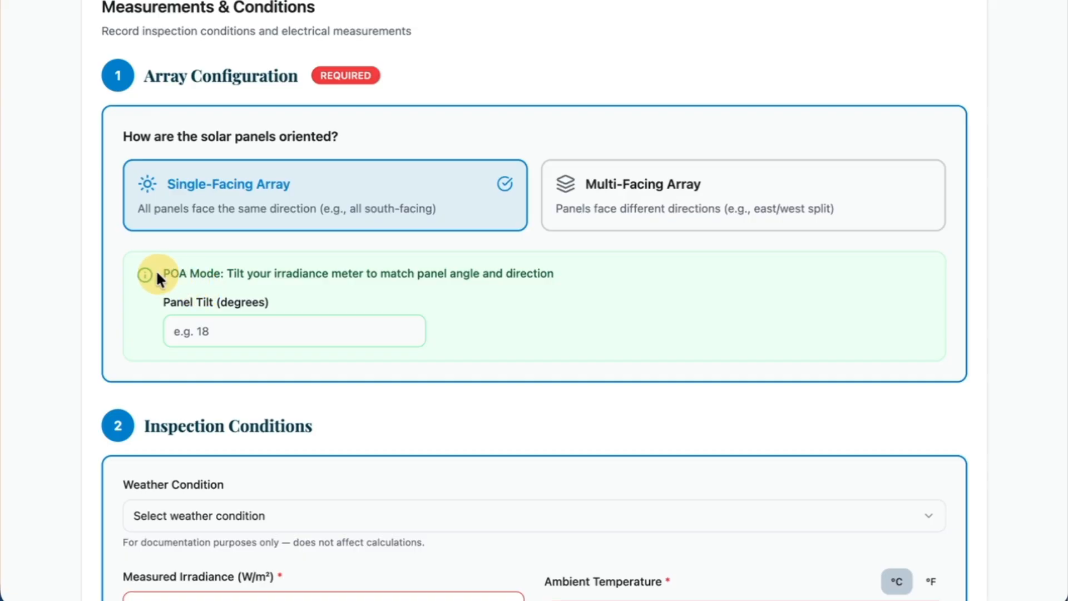
drag(157, 273, 562, 278)
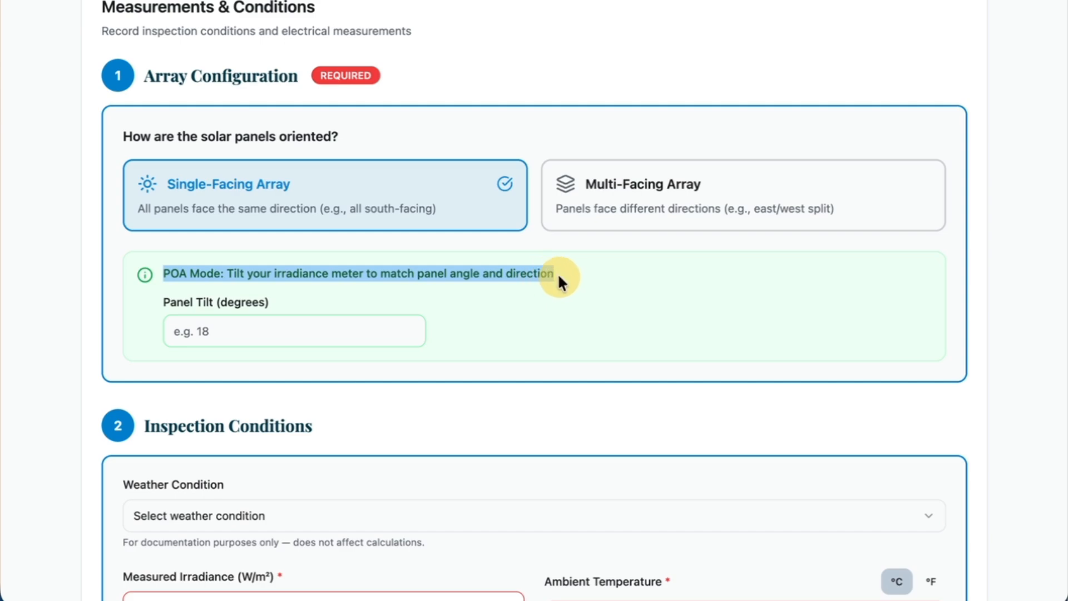
click(564, 315)
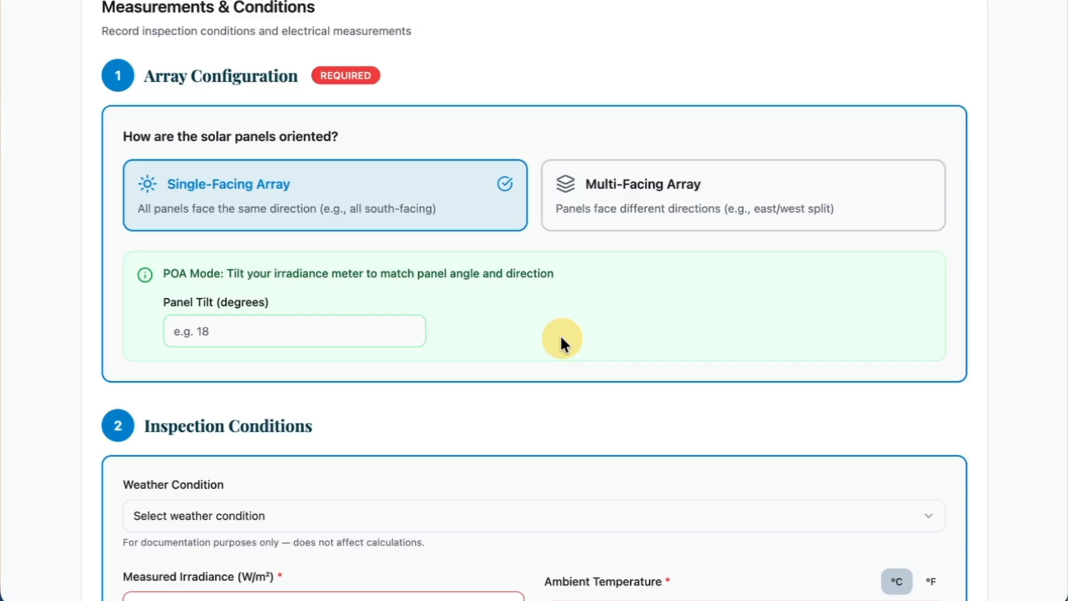
Set the single-facing array's panel tilt to 18 degrees.
click(318, 336)
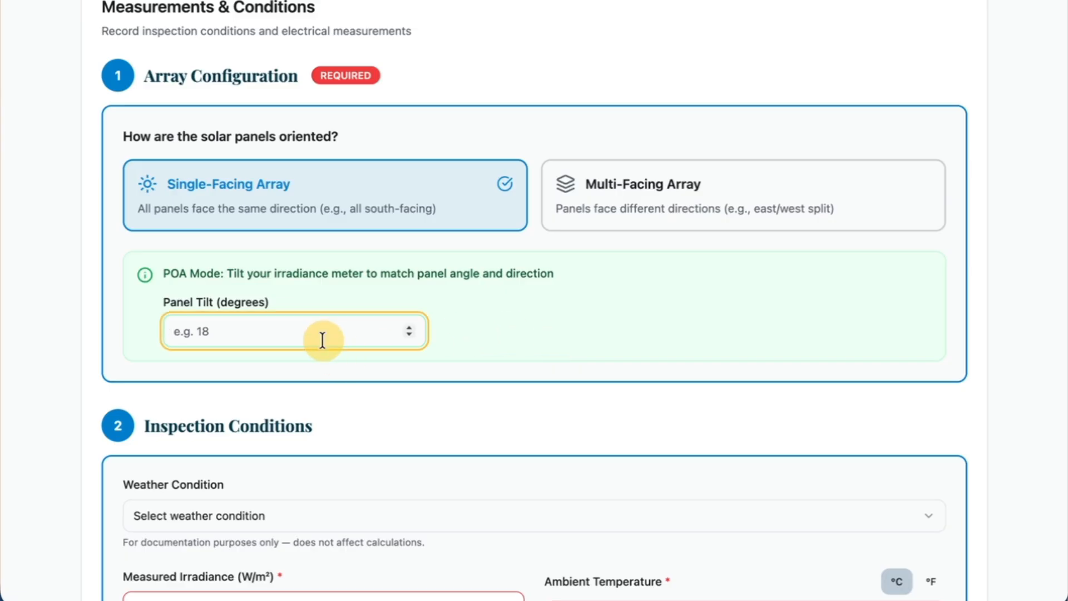
text(18)
click(622, 293)
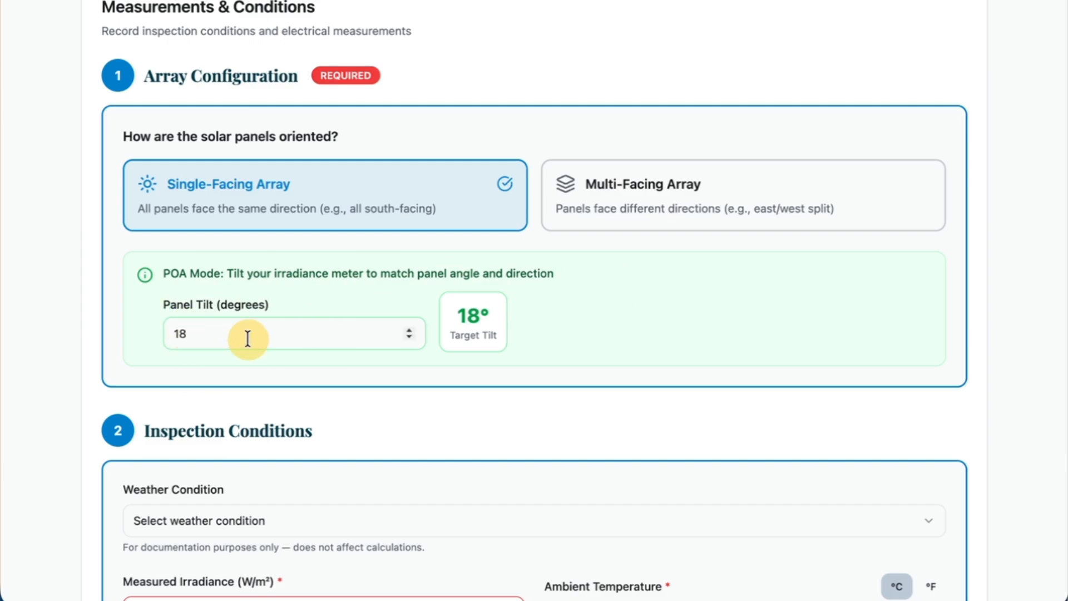
Change the array configuration to Multi-Facing Array and highlight the GHI Mode instruction to keep the irradiance meter horizontal/level.
click(677, 206)
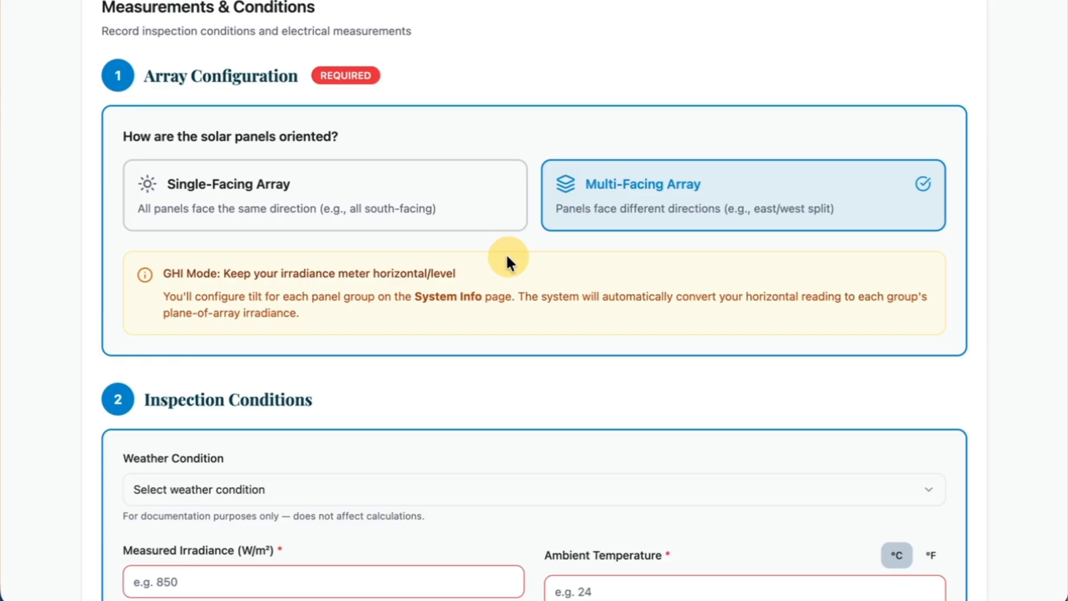
scroll(507, 256, down, 1)
scroll(506, 253, down, 1)
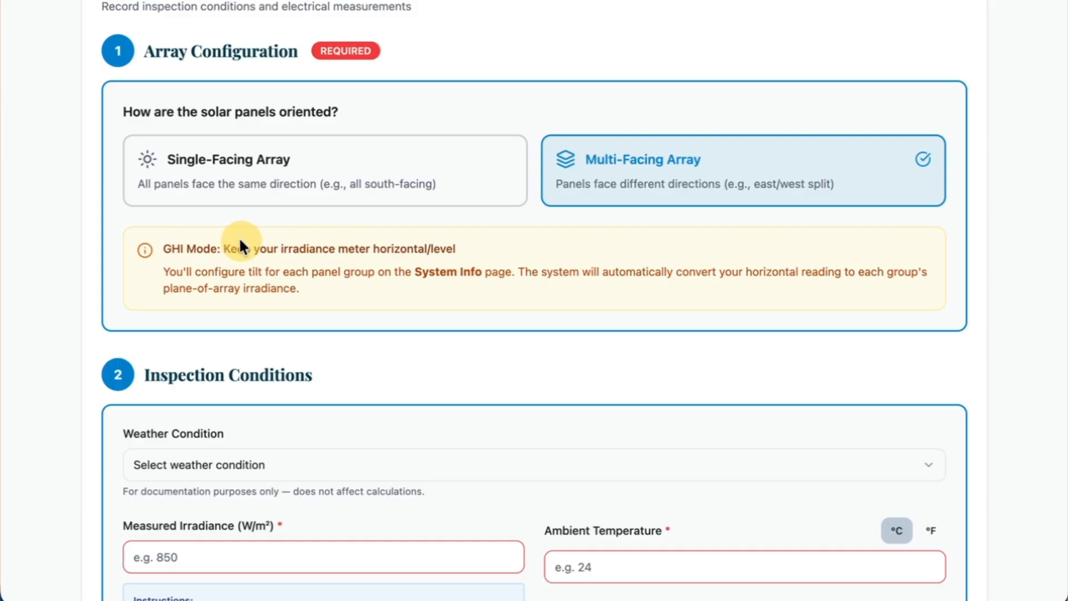
drag(223, 249, 487, 257)
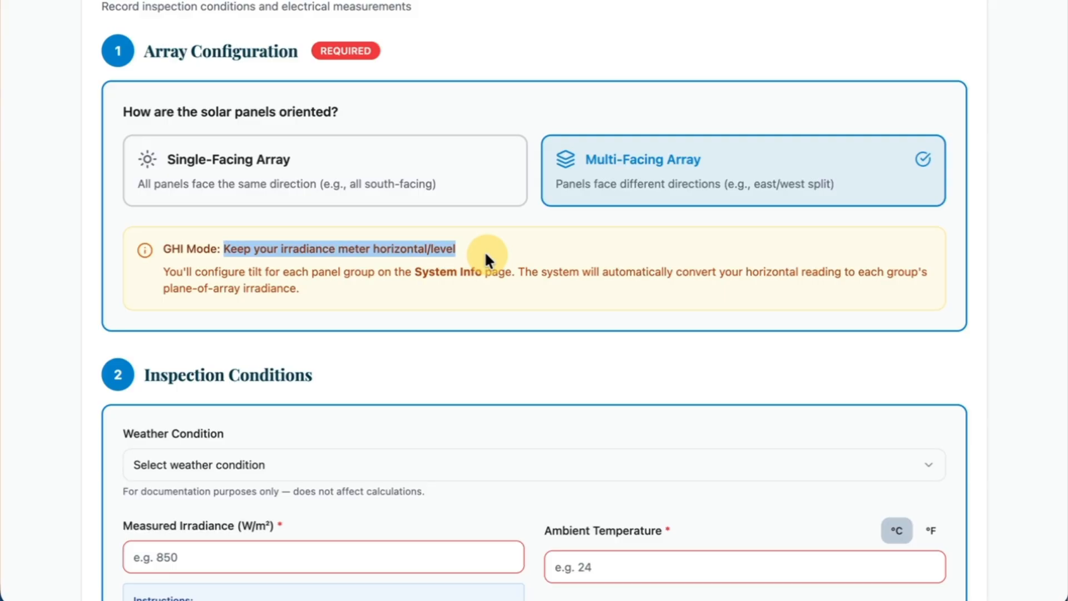
Compare the meter instructions of Single-Facing Array and Multi-Facing Array by switching between them, ending on Multi-Facing Array.
click(439, 172)
click(579, 201)
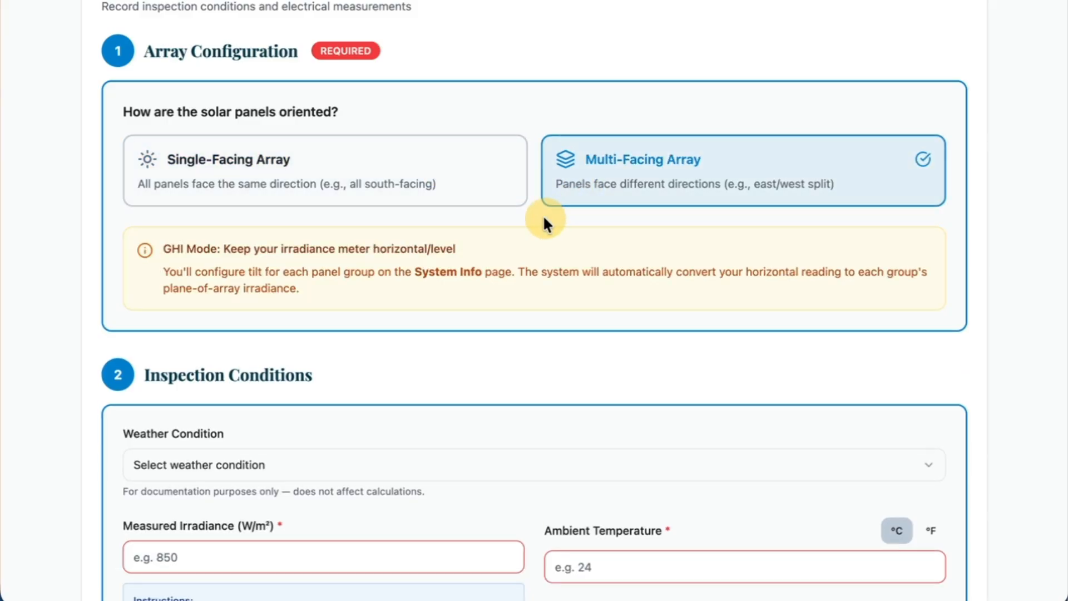
click(423, 188)
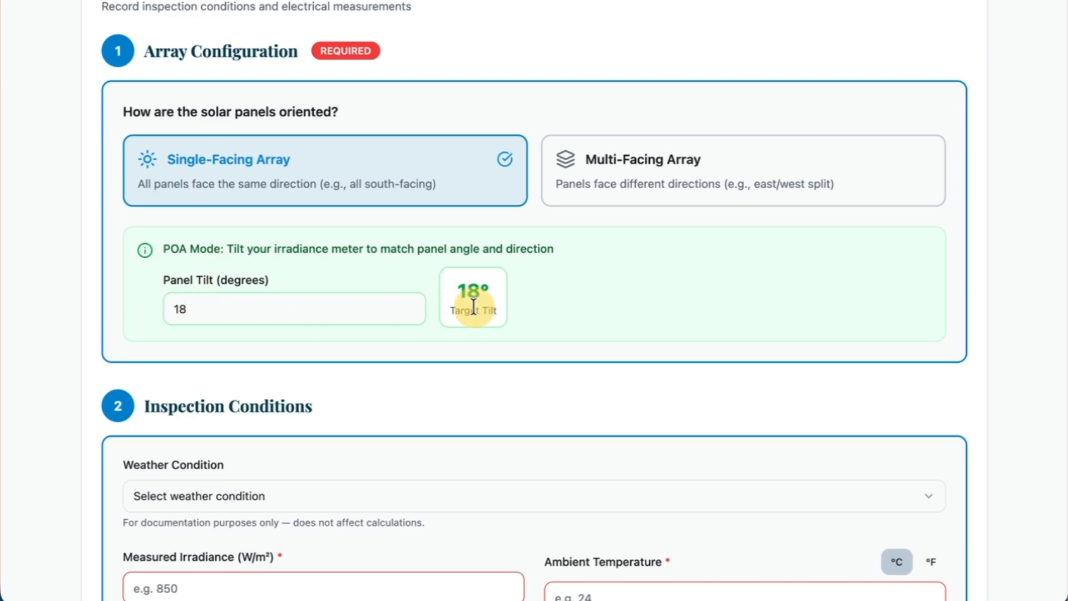
click(592, 199)
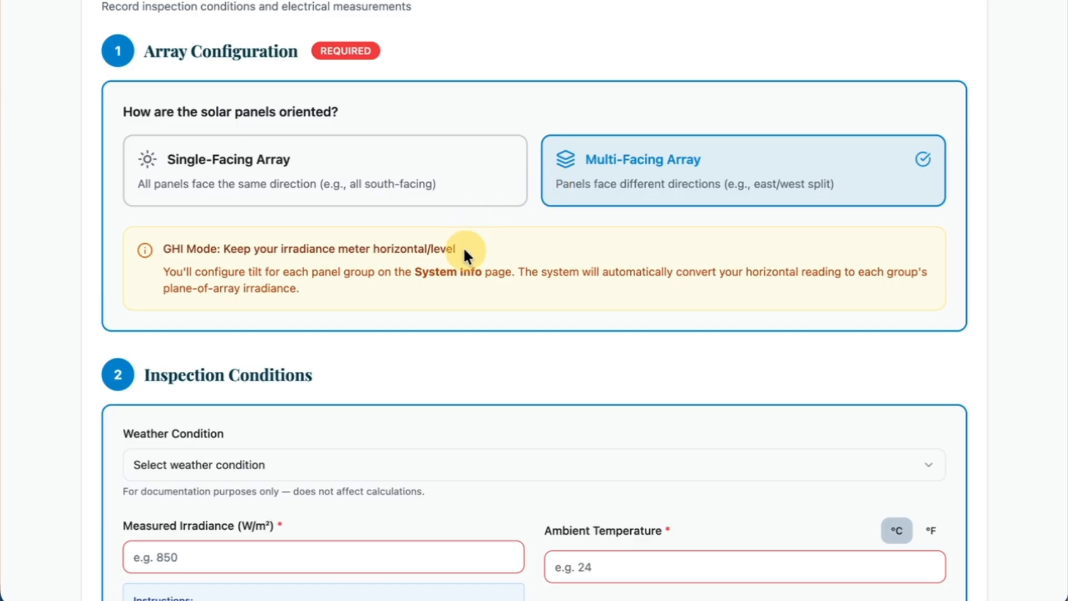
Highlight the GHI Mode meter instruction and change the array configuration back to Single-Facing Array.
drag(467, 256, 147, 253)
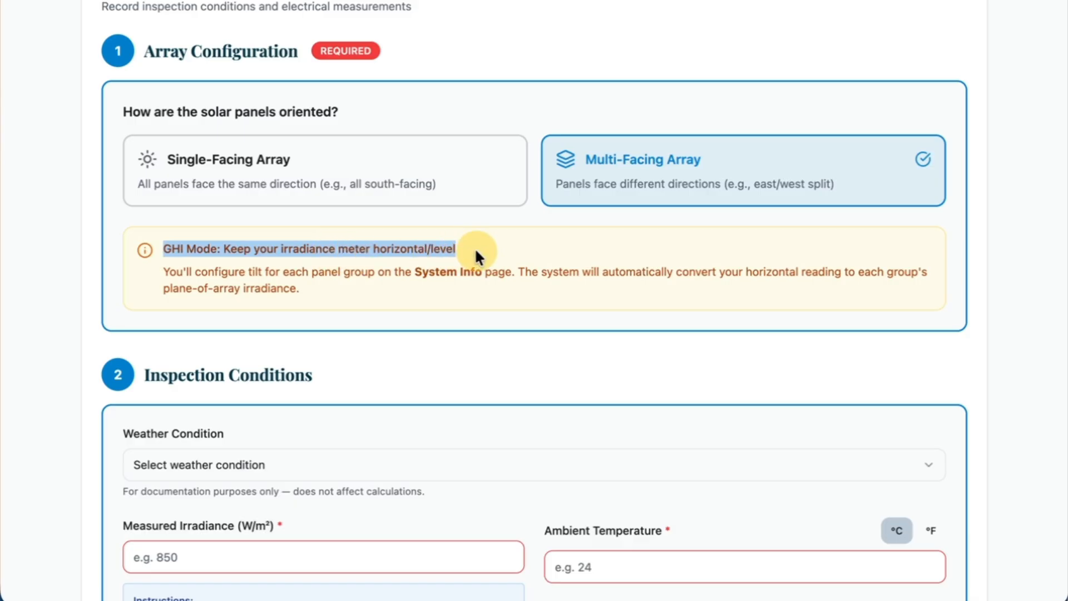
click(510, 254)
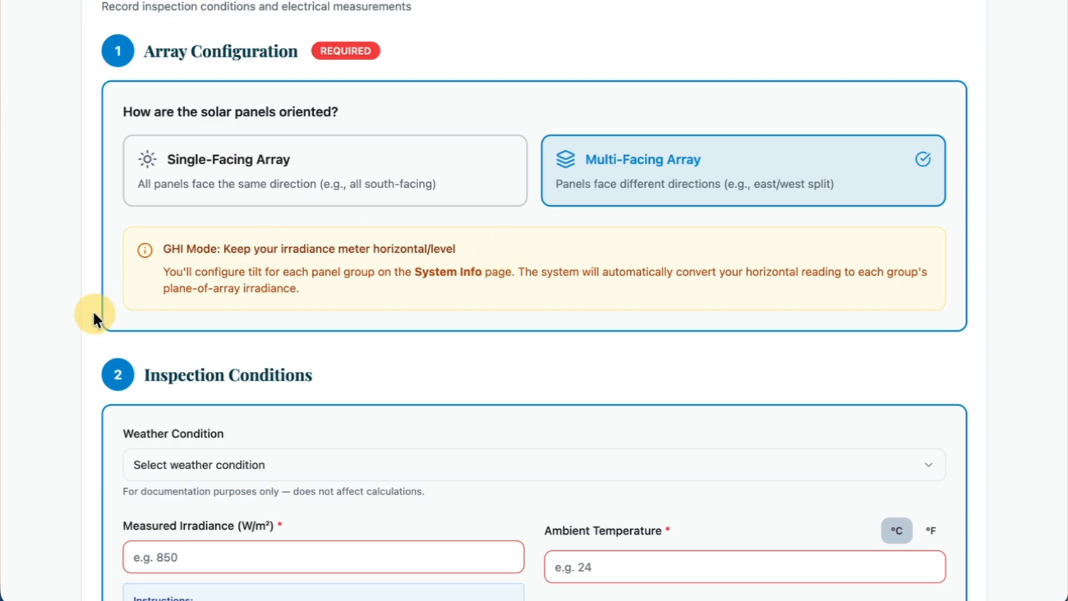
click(175, 174)
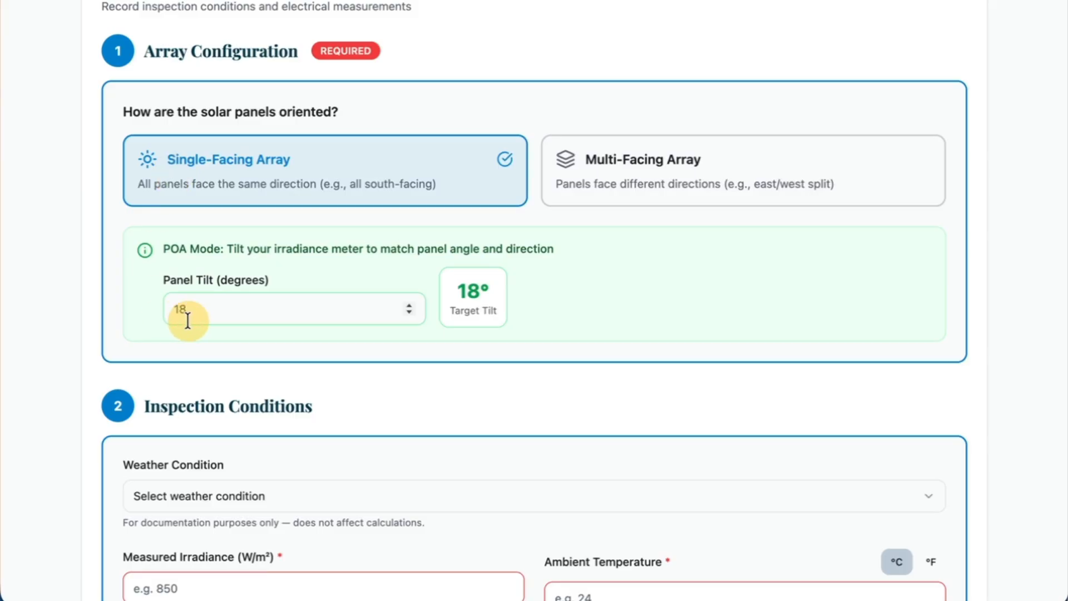
Set the weather condition under Inspection Conditions to "Sunny — Clear sky with direct sunlight".
scroll(58, 327, down, 4)
scroll(56, 323, down, 2)
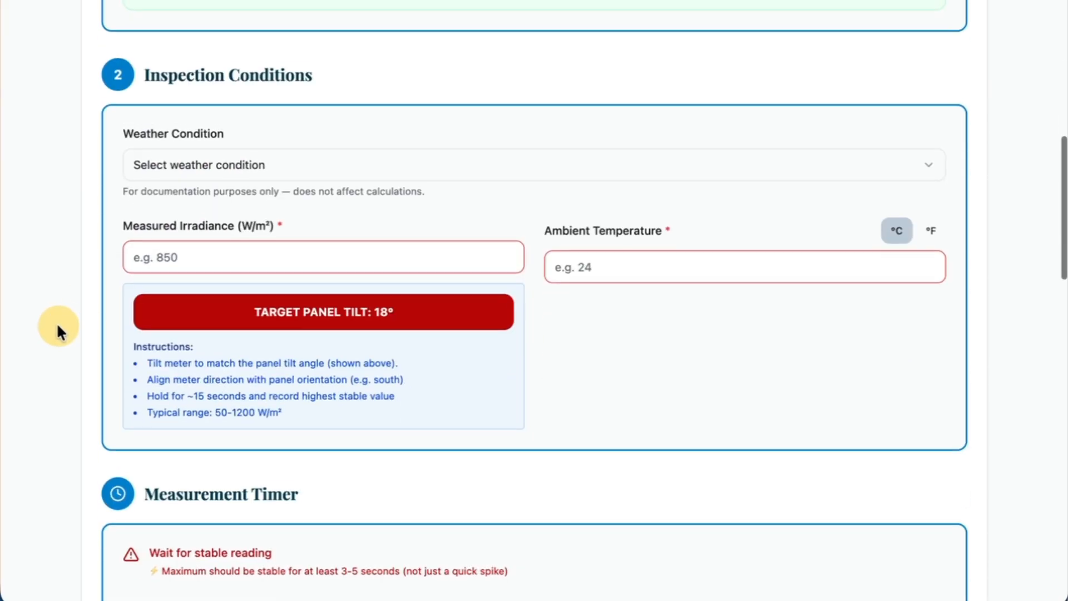
click(241, 158)
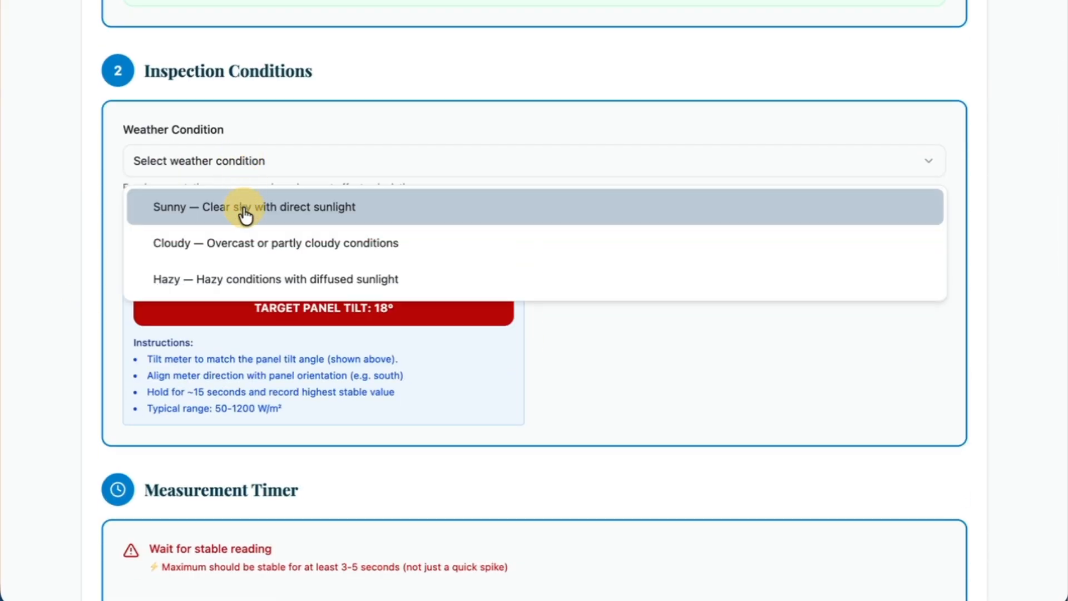
click(239, 210)
Enter a measured irradiance of 850 W/m² in the inspection conditions.
scroll(74, 267, down, 1)
scroll(74, 268, down, 1)
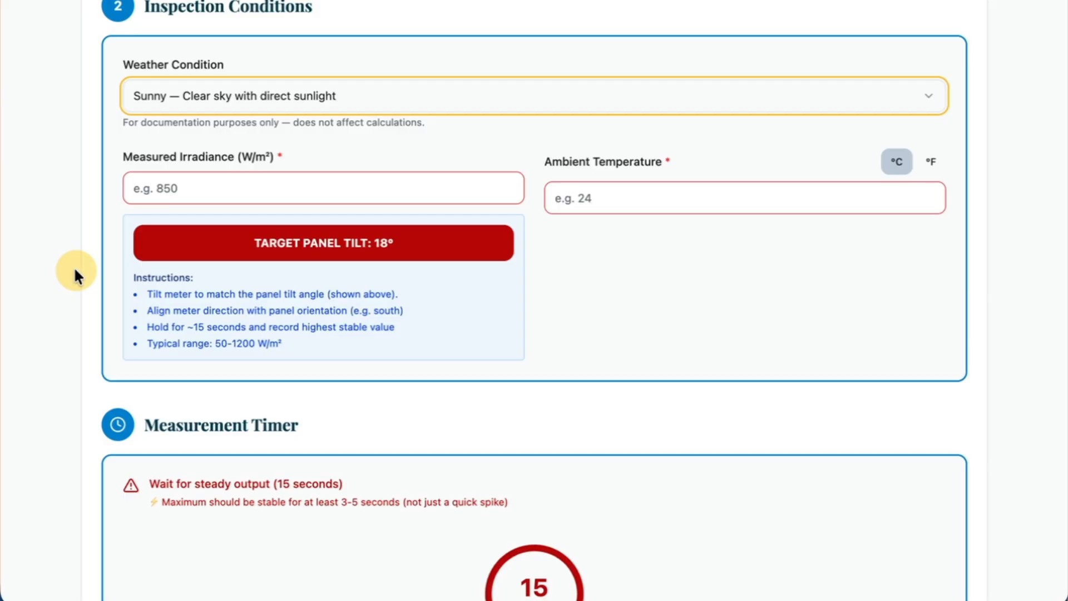
scroll(74, 266, down, 10)
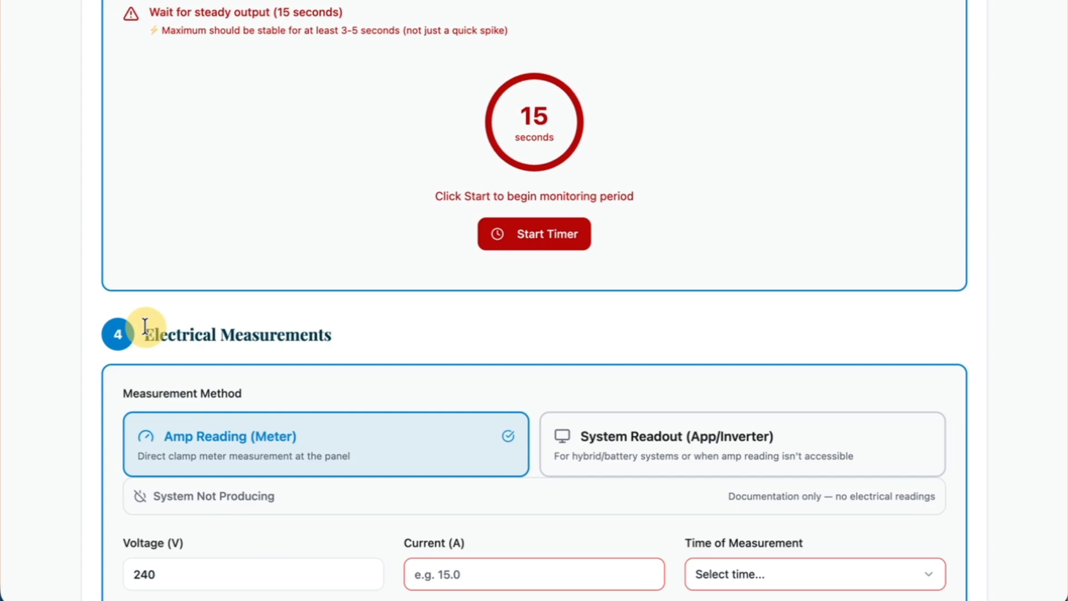
scroll(144, 326, up, 2)
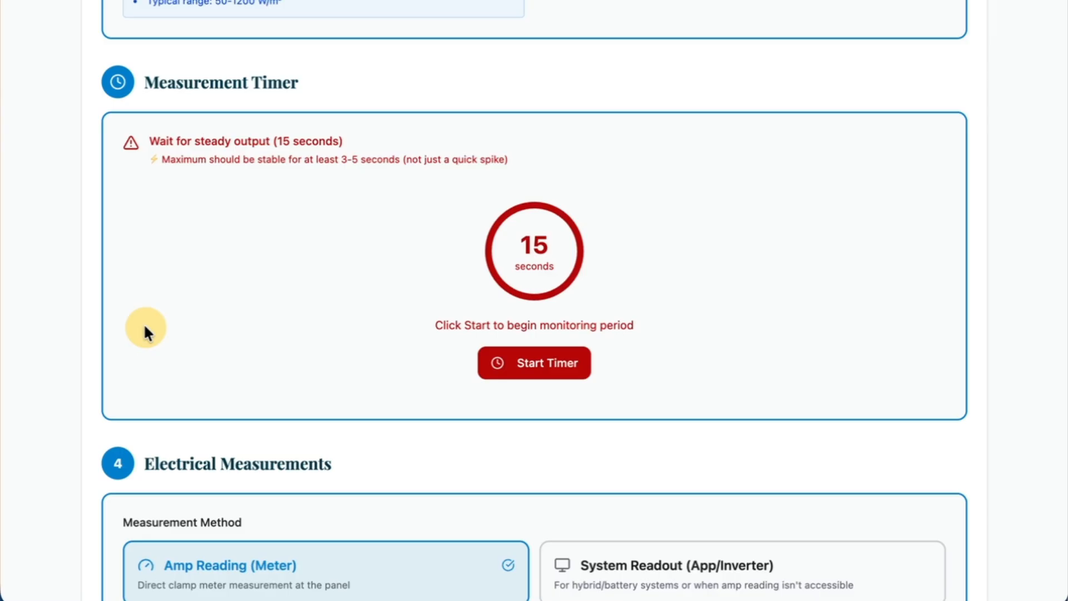
scroll(146, 328, up, 6)
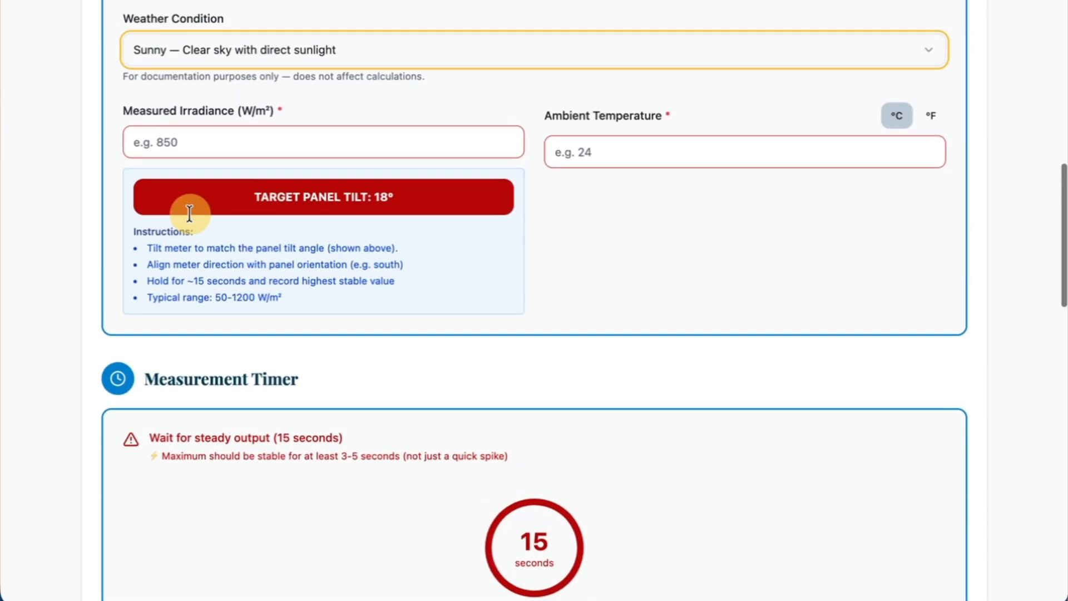
scroll(283, 262, up, 5)
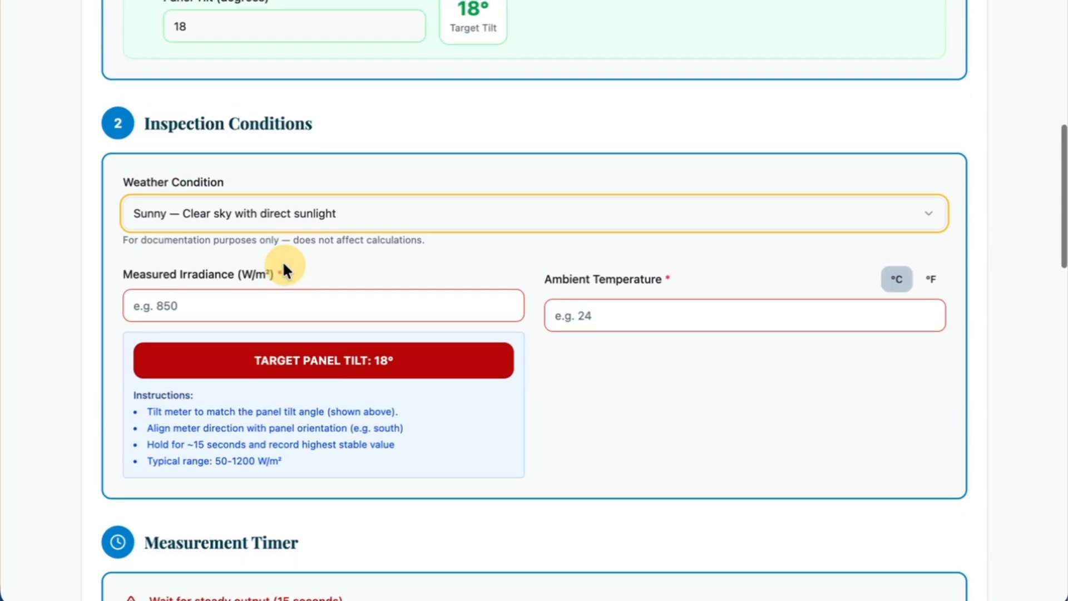
scroll(282, 267, down, 5)
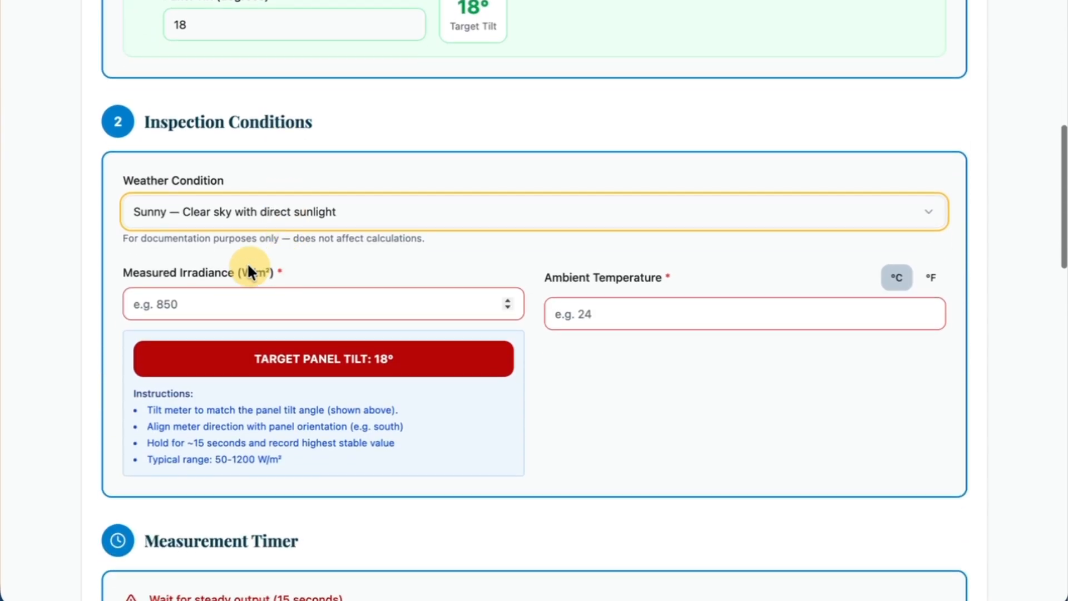
click(240, 305)
text(850)
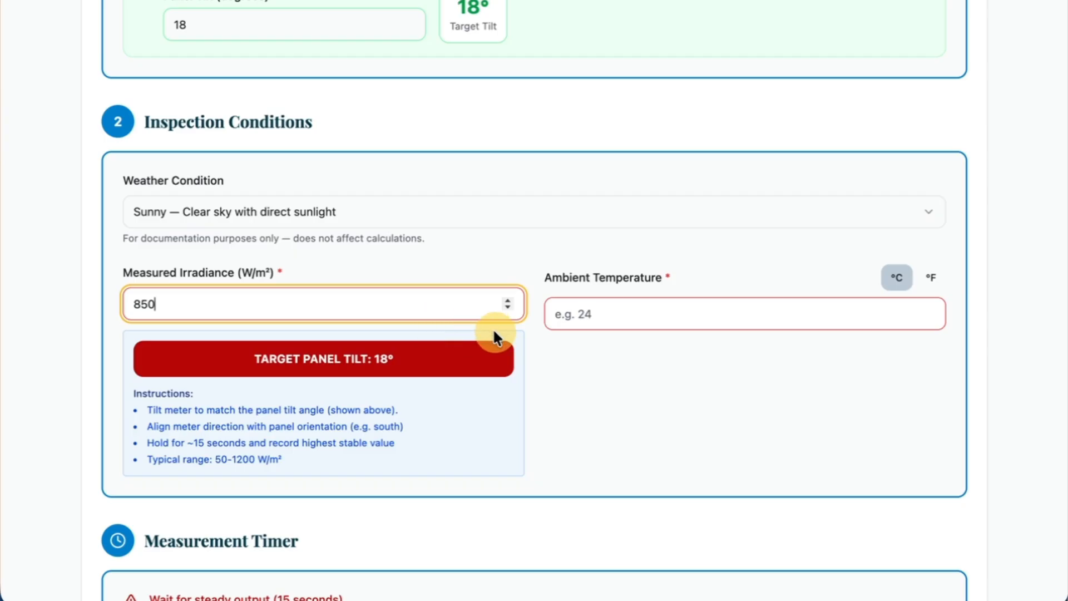
Set the ambient temperature to 24, trying the °F unit and returning it to °C.
click(579, 313)
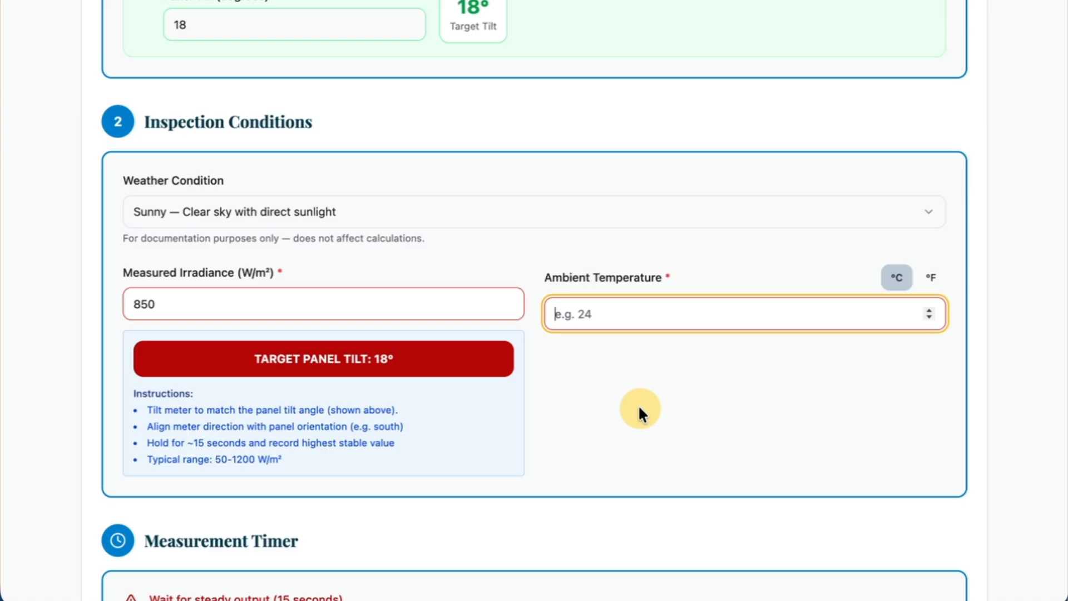
text(24)
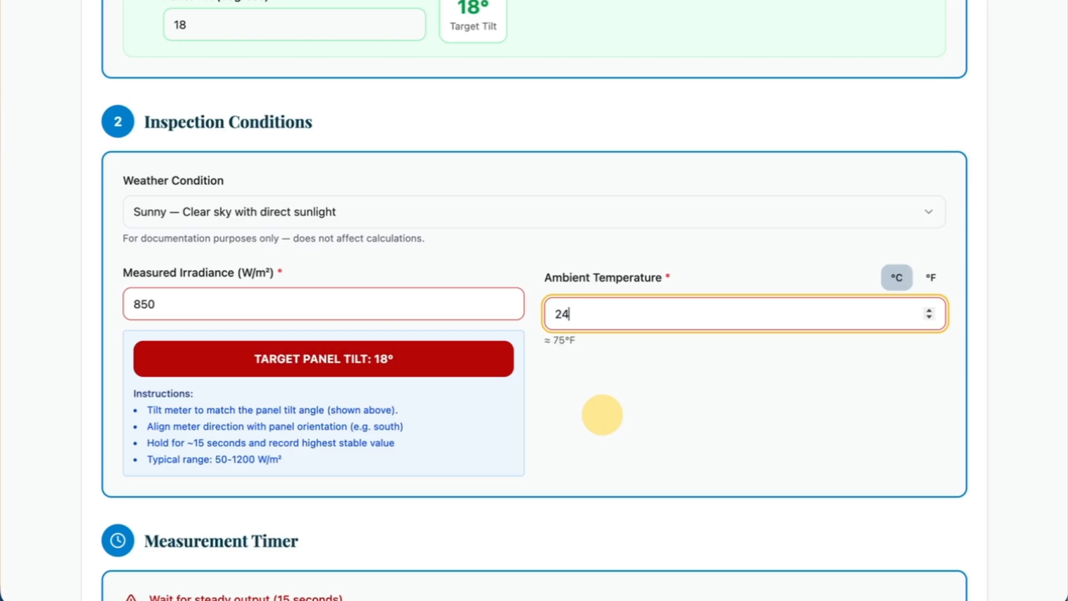
click(648, 424)
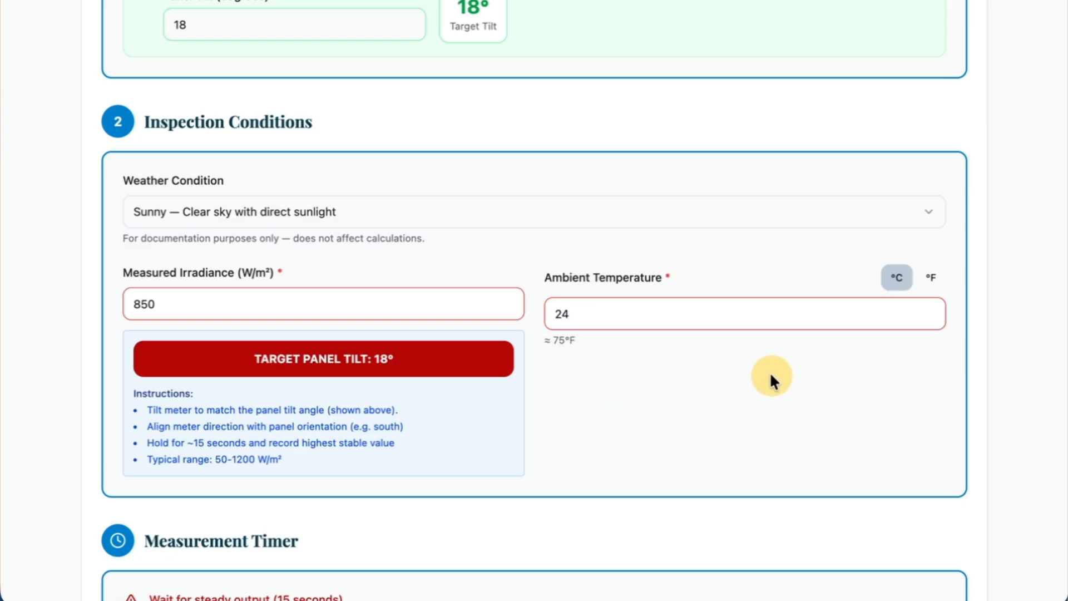
click(929, 280)
click(899, 283)
click(627, 346)
Enter a current of 20 A in the electrical measurements for the Amp Reading (Meter) method.
scroll(560, 455, down, 2)
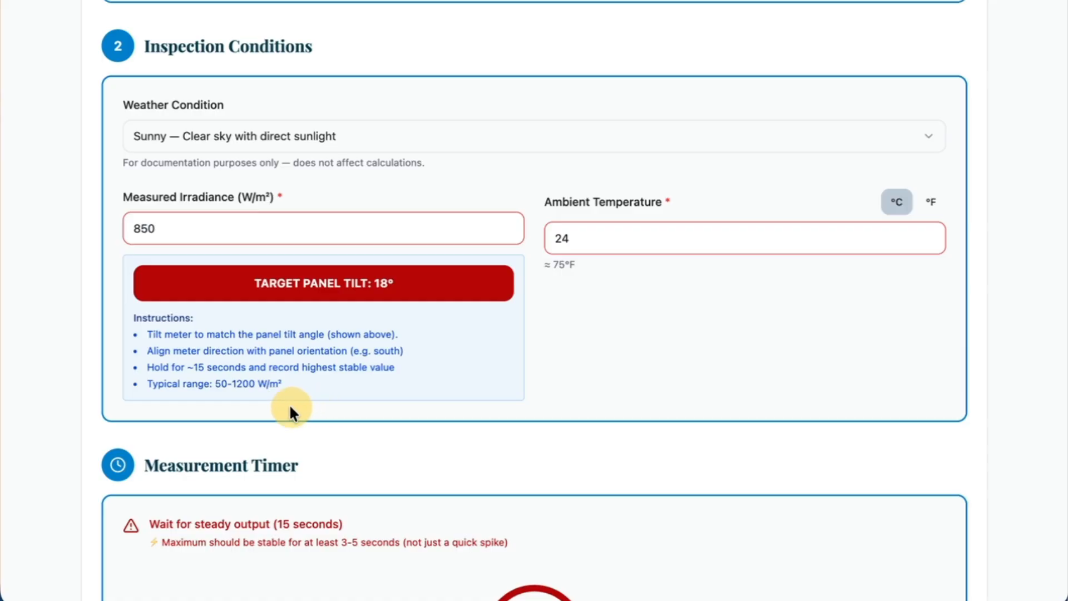
scroll(289, 403, down, 5)
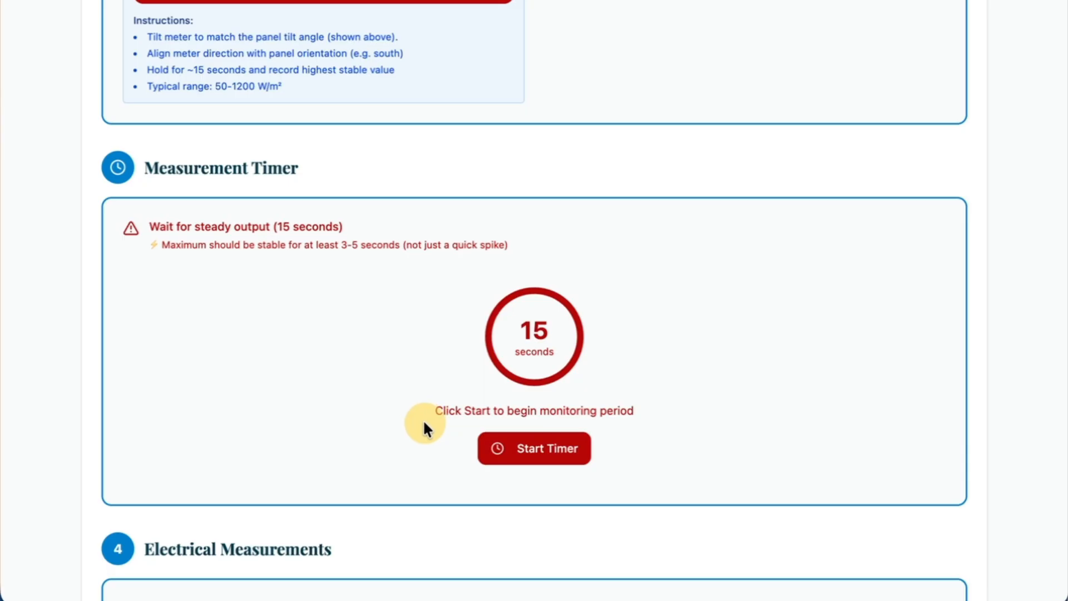
scroll(426, 424, down, 6)
scroll(424, 429, down, 1)
scroll(426, 430, up, 10)
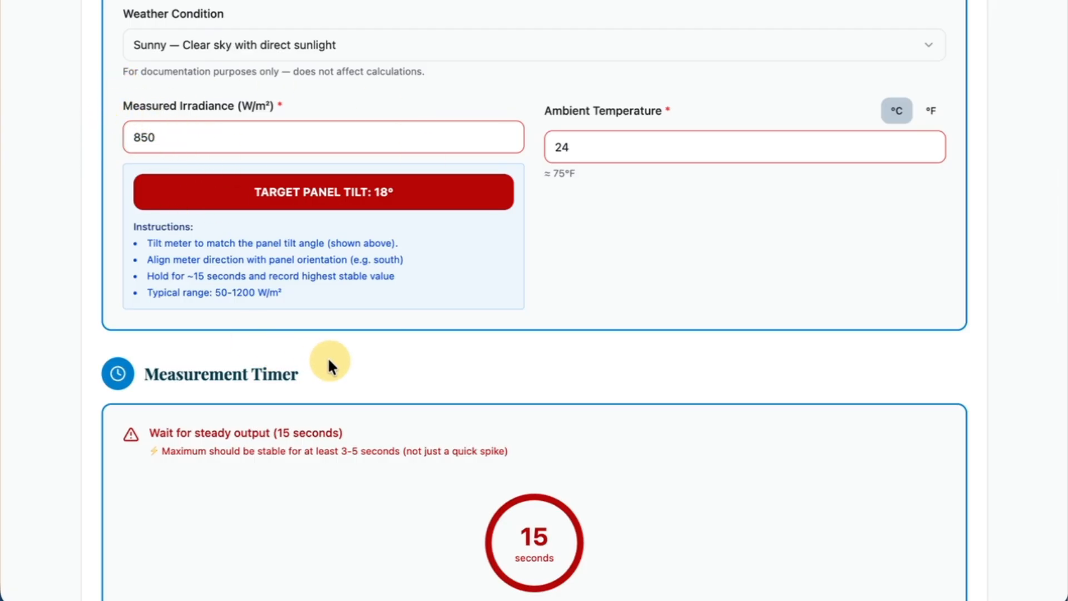
scroll(329, 360, down, 10)
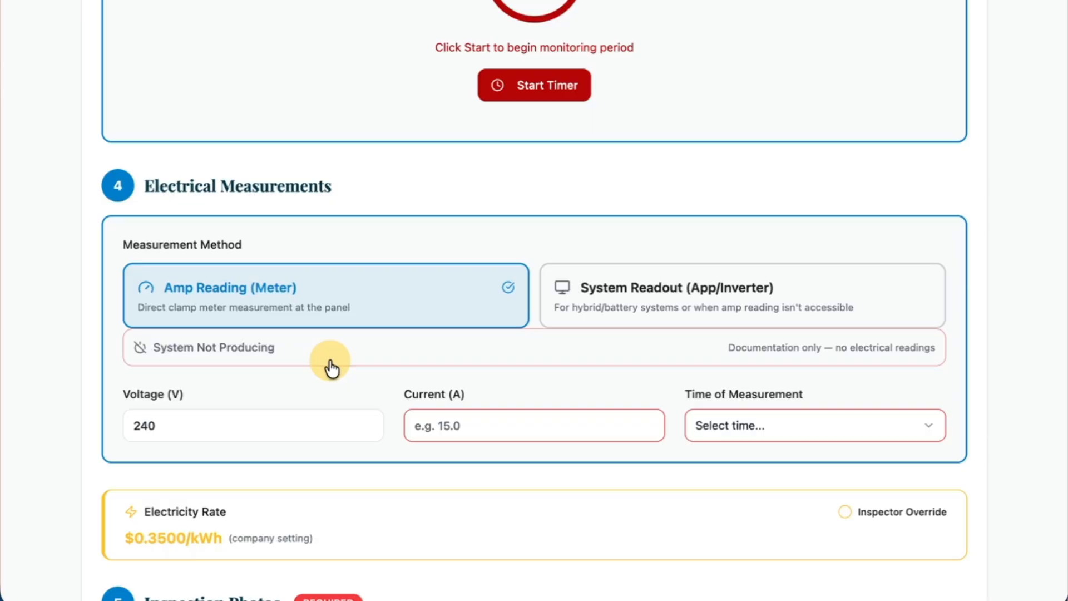
click(446, 425)
text(20)
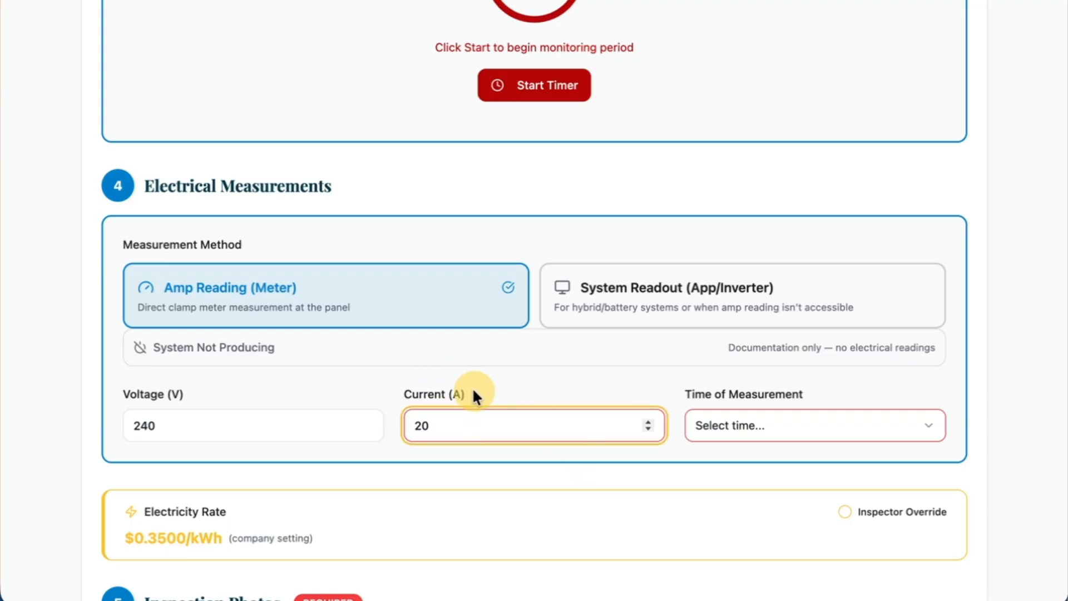
Set the time of measurement in the electrical measurements to 10:30 AM.
click(746, 435)
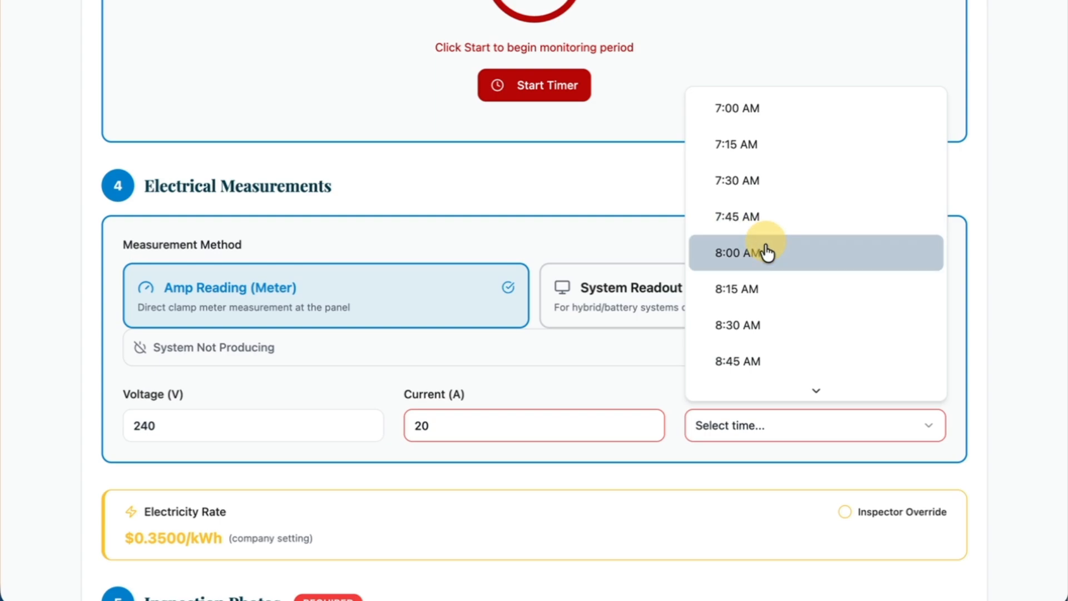
scroll(751, 290, down, 6)
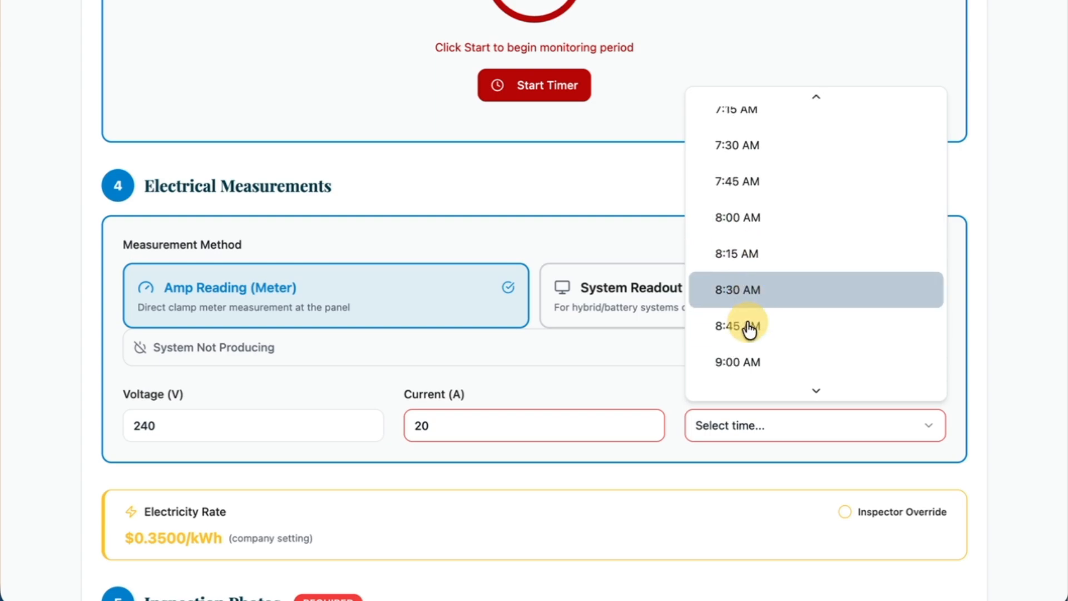
click(748, 304)
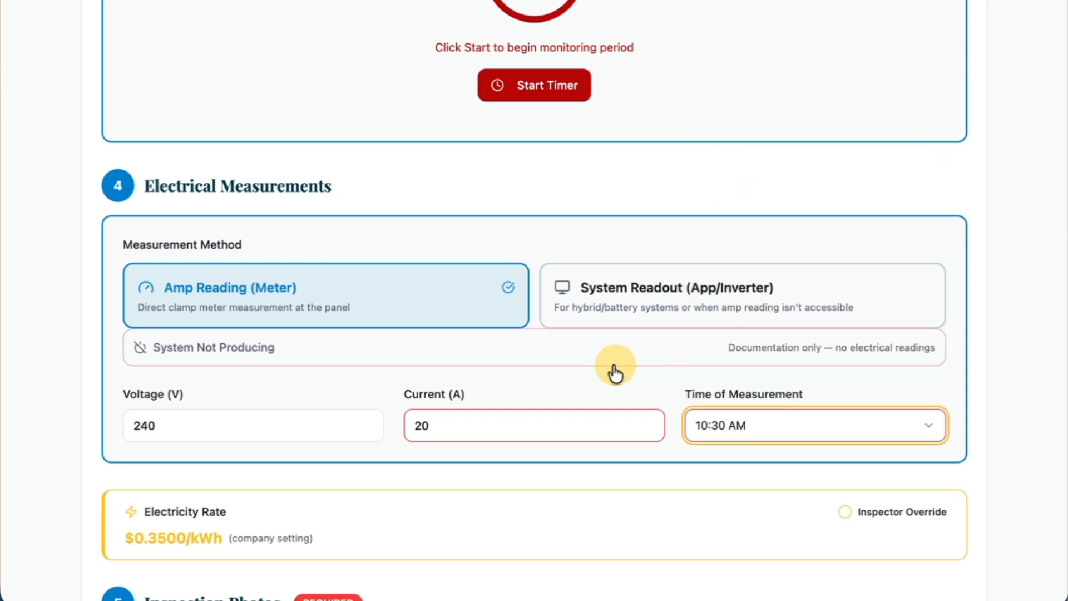
click(58, 400)
Change the electrical measurement method to System Readout (App/Inverter).
scroll(124, 470, up, 1)
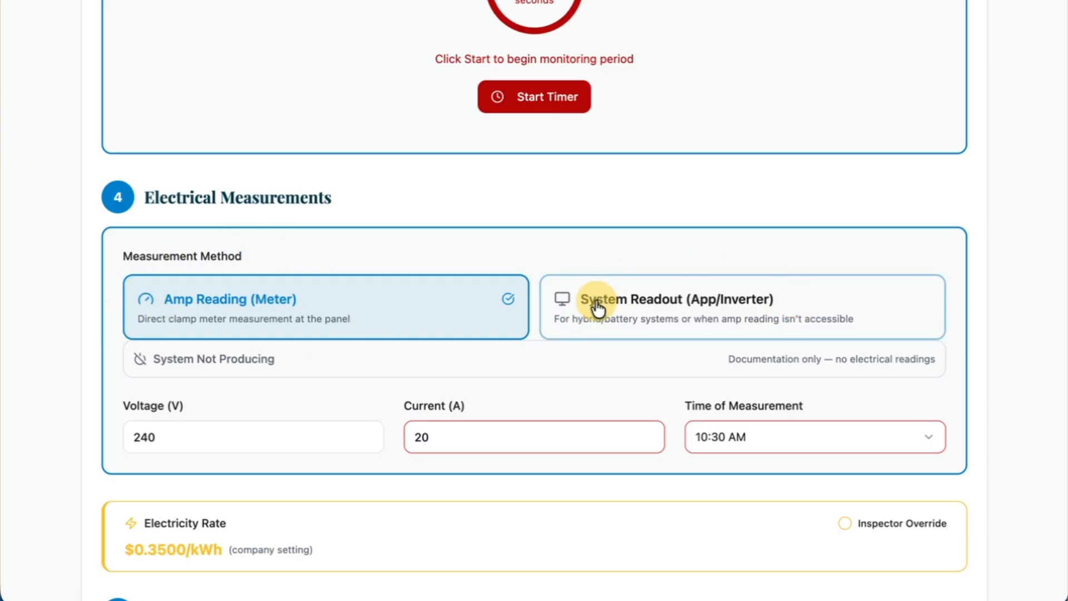
click(690, 305)
scroll(628, 306, down, 3)
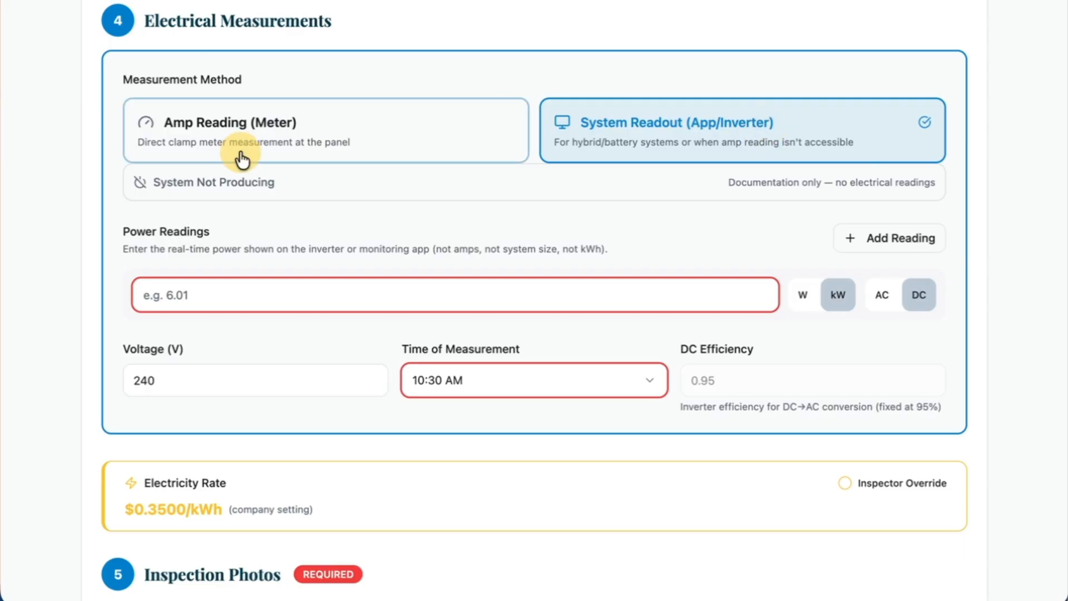
Try the power reading's W/kW and AC/DC options, returning to kW and DC, and add and remove a second reading.
click(174, 302)
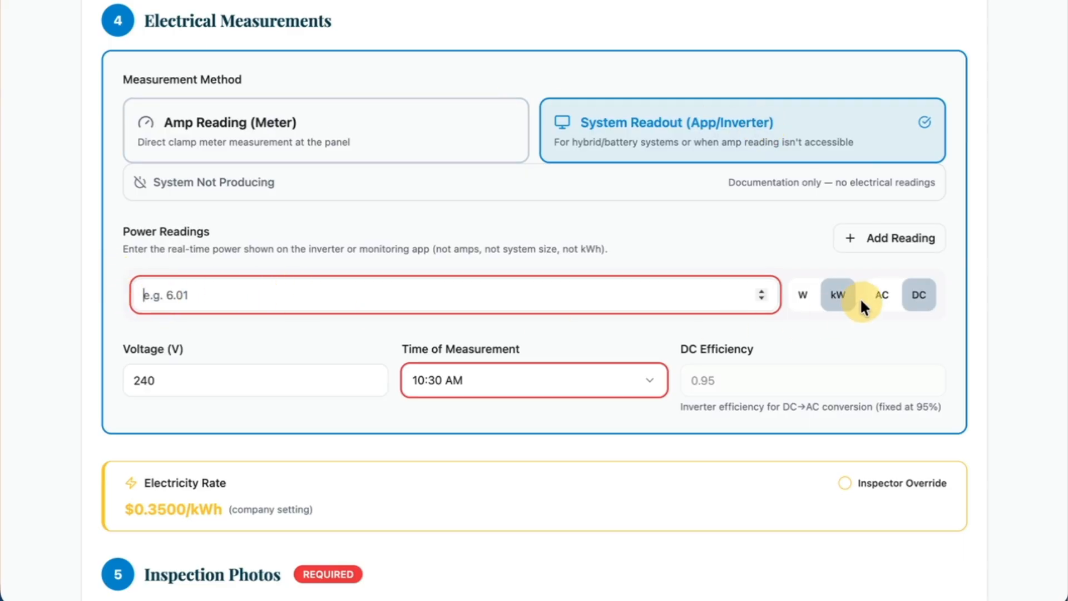
click(805, 302)
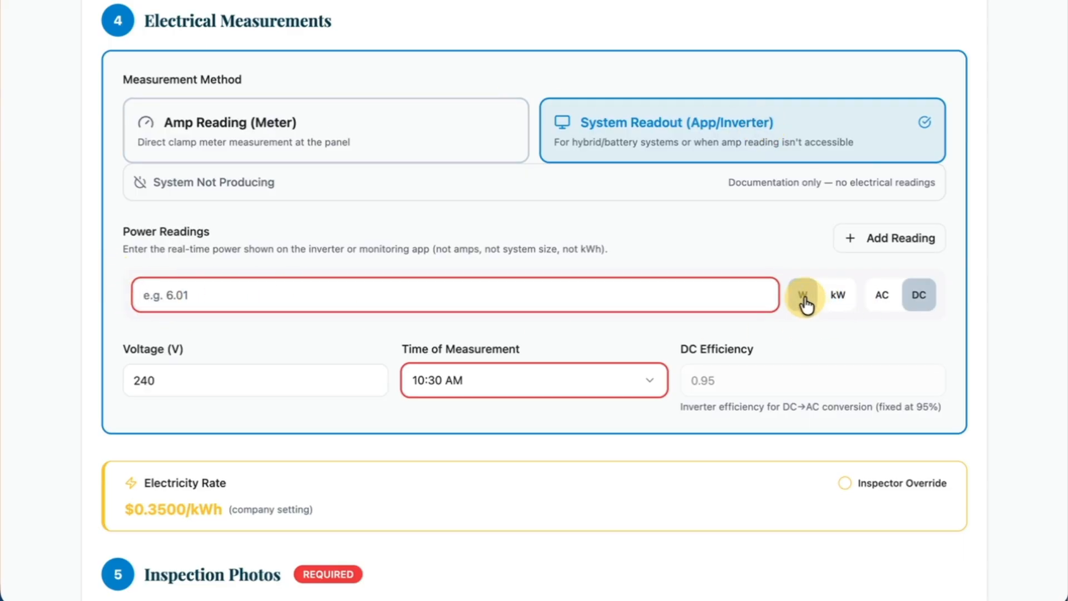
click(843, 307)
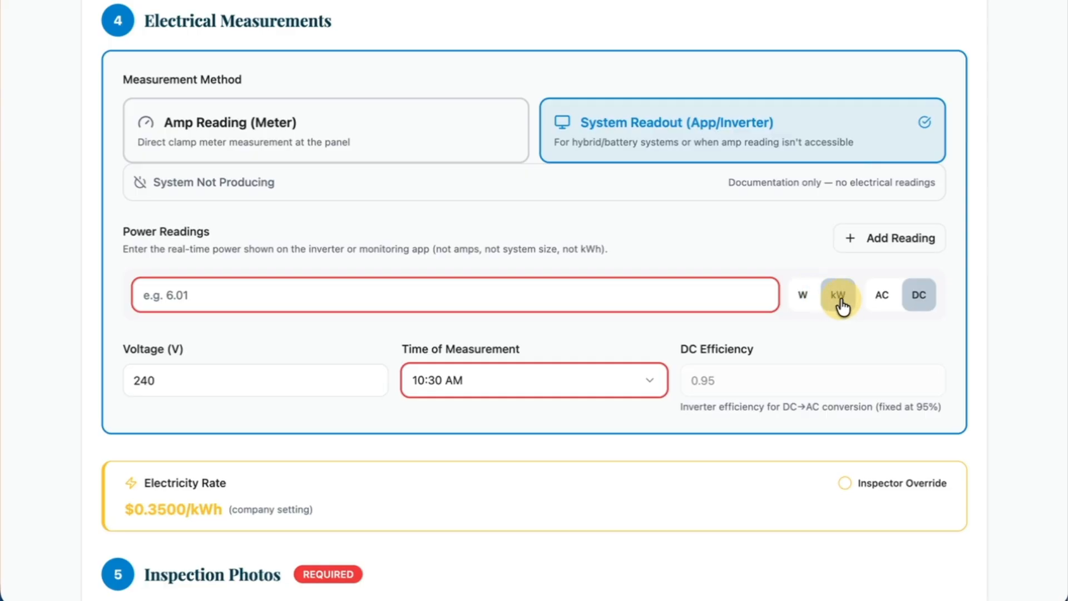
click(873, 303)
click(918, 300)
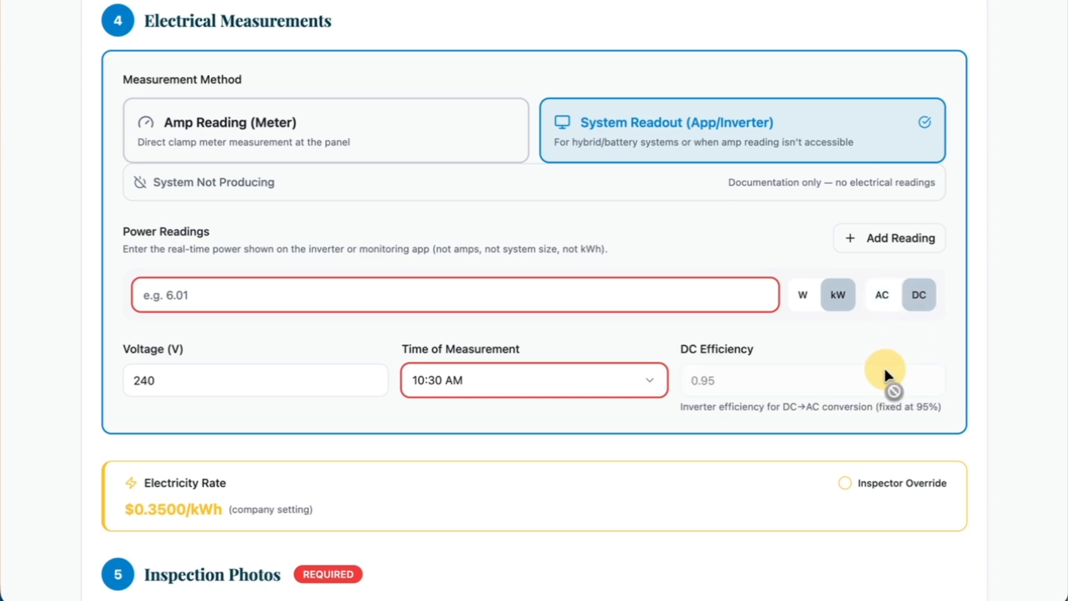
click(873, 256)
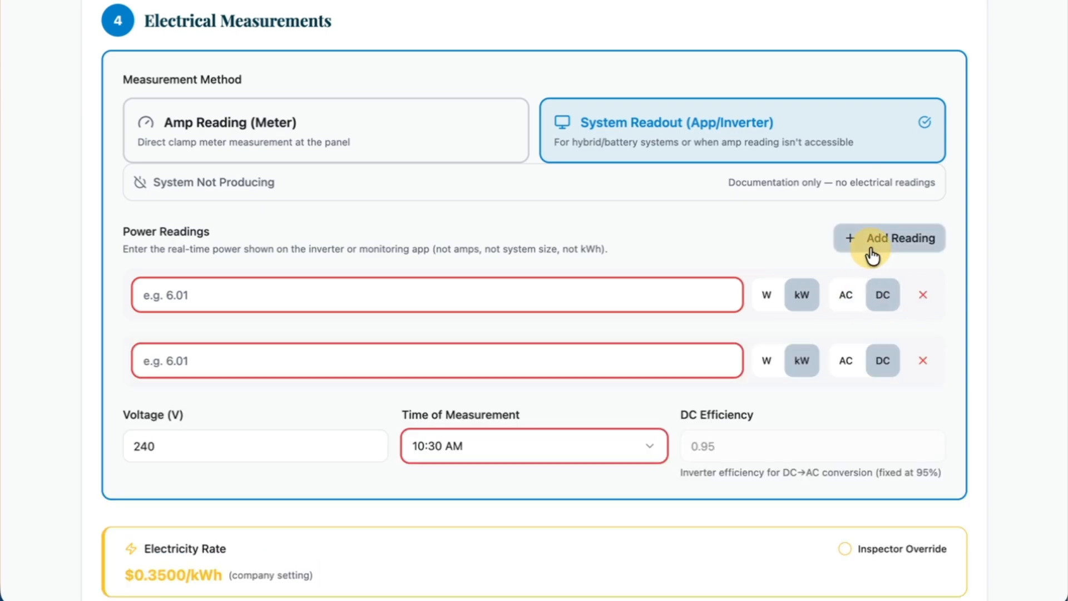
click(928, 372)
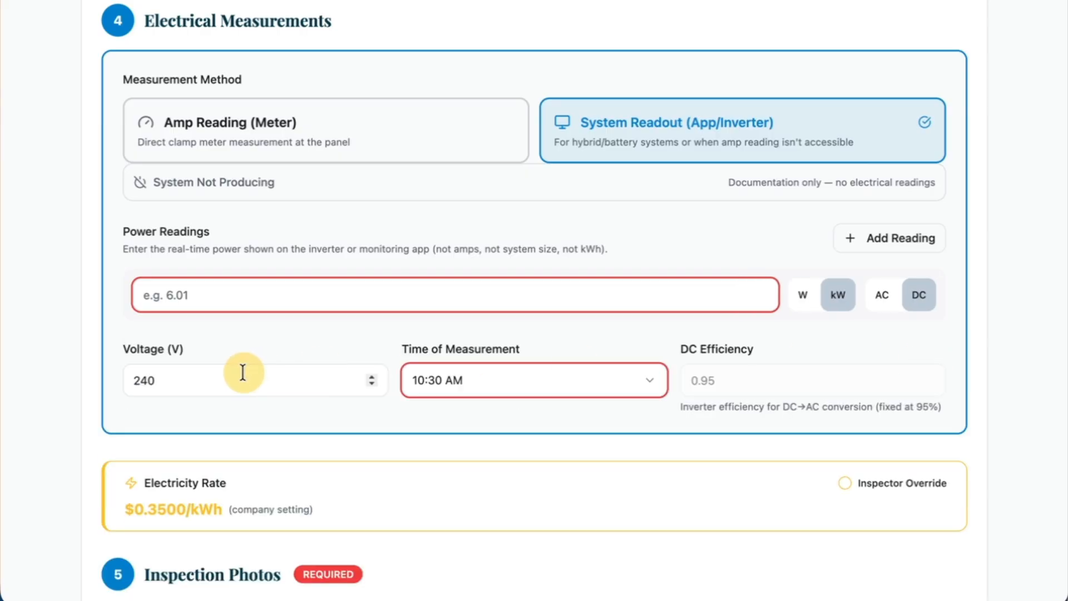
Try the Inspector Override for the electricity rate and turn it off again to use the company setting.
scroll(246, 369, down, 3)
scroll(242, 368, down, 3)
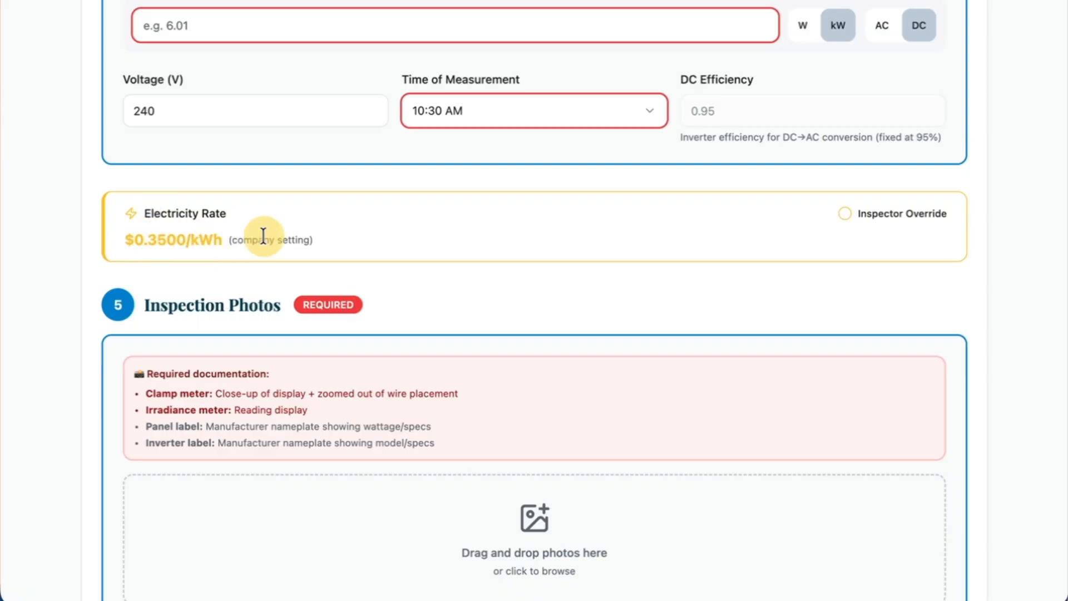
click(849, 217)
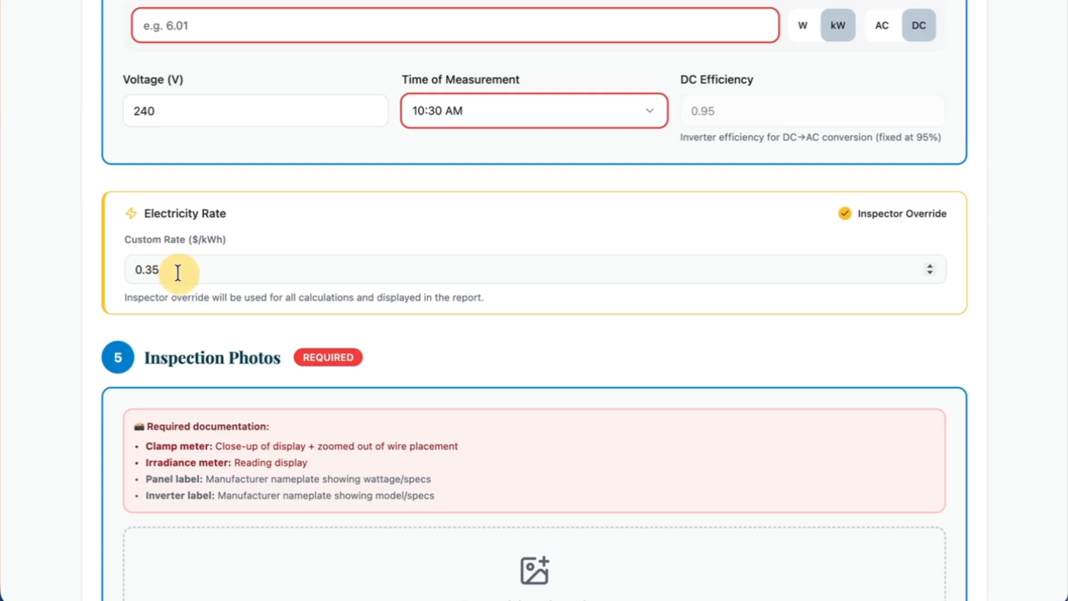
click(840, 216)
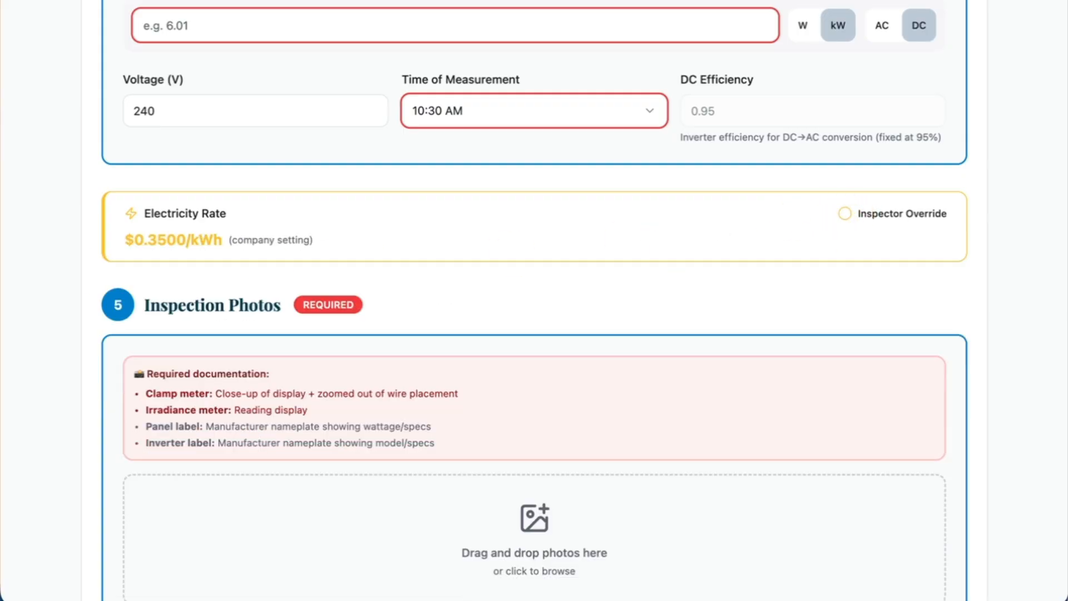
Examine the required documentation, photo upload options and internal notes in the Inspection Photos section.
scroll(64, 293, down, 2)
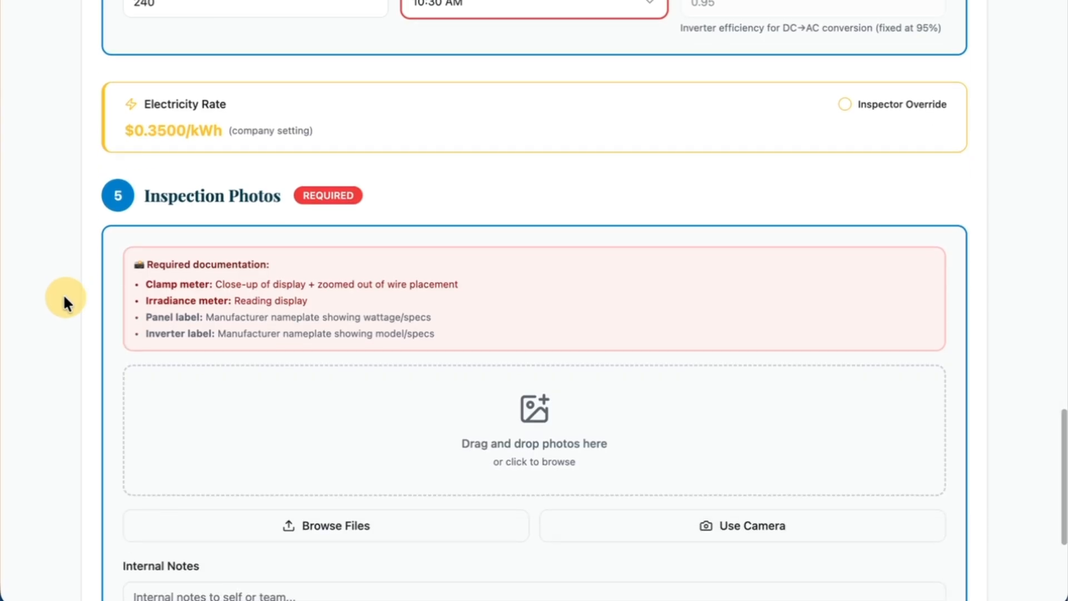
scroll(63, 293, down, 2)
scroll(62, 293, down, 2)
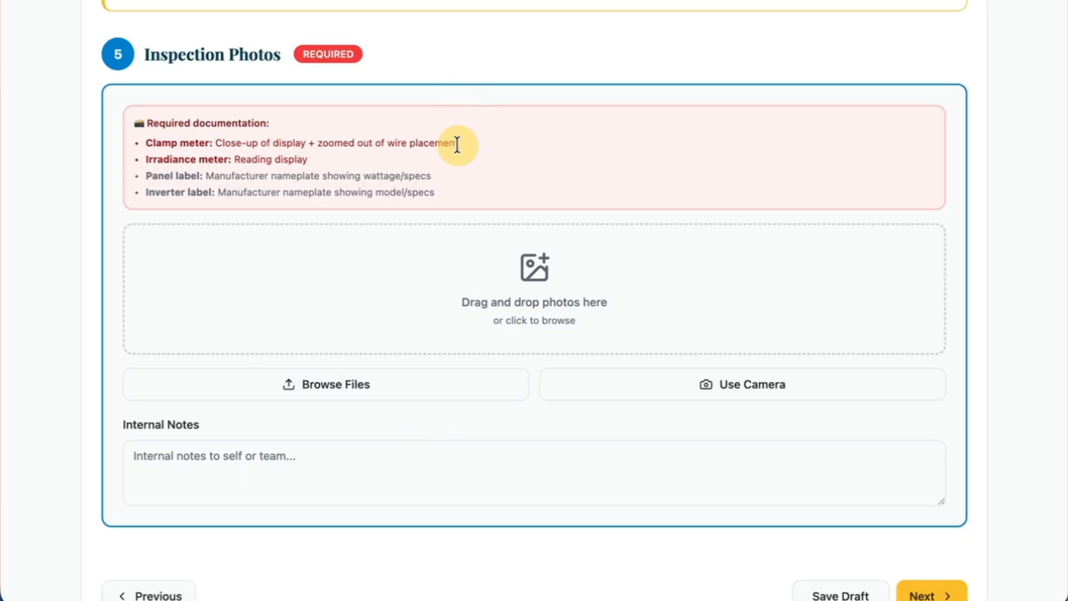
Review the clamp meter and panel label photo requirements in the Inspection Photos section.
drag(145, 145, 450, 146)
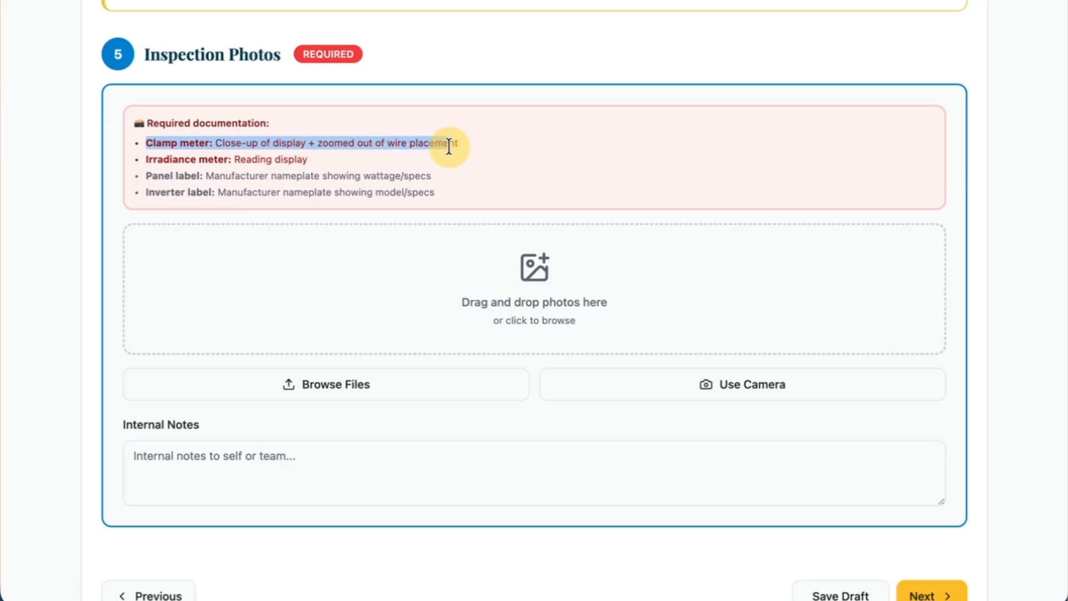
click(528, 150)
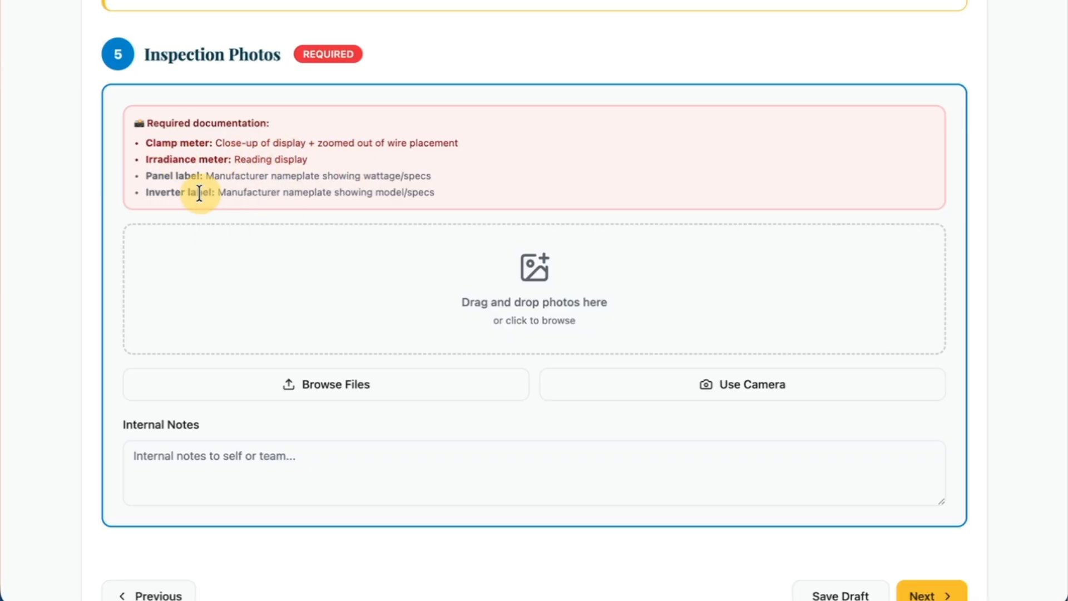
drag(141, 174, 437, 177)
click(447, 183)
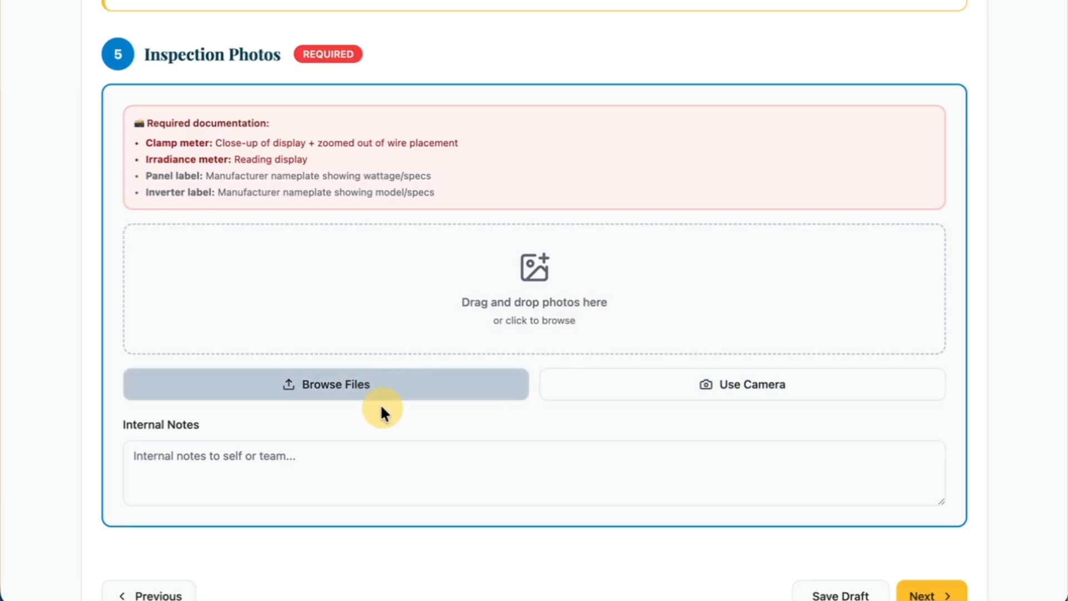
scroll(362, 448, down, 1)
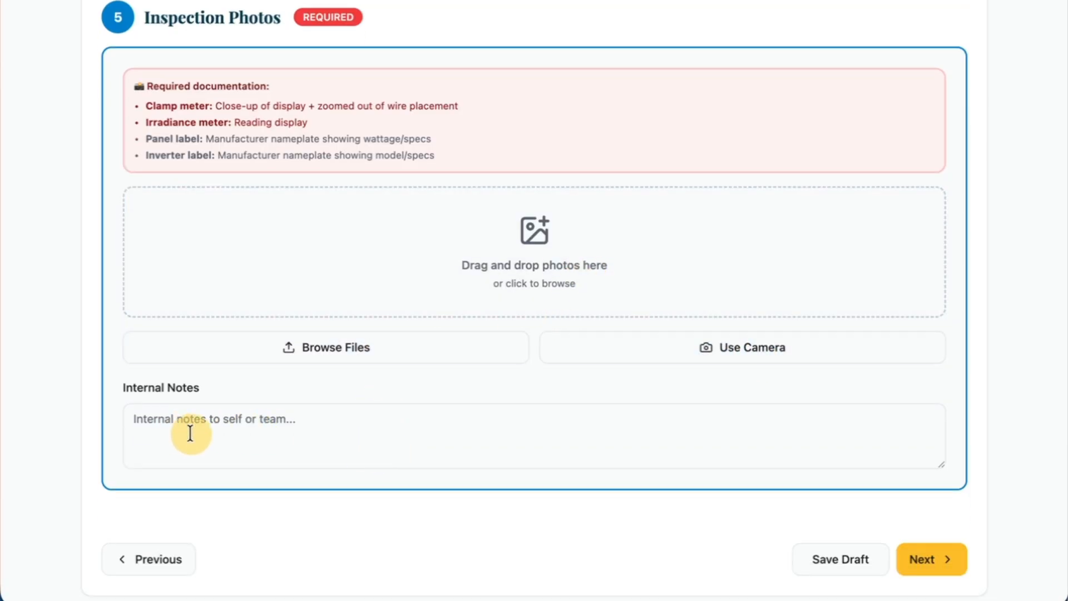
scroll(401, 439, down, 2)
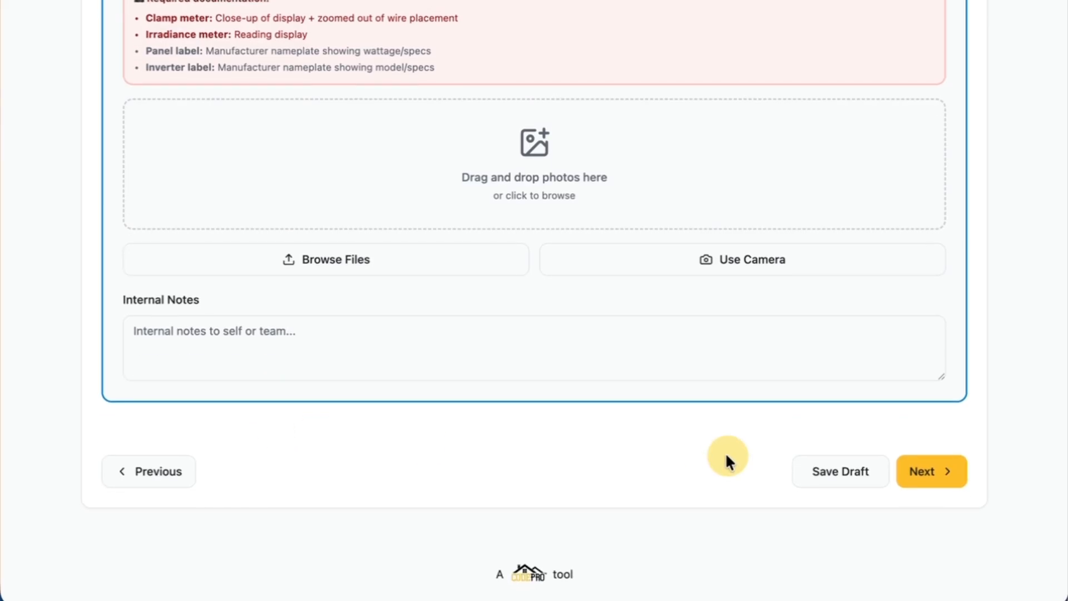
Save the inspection as a draft and continue to the System Info section.
click(791, 472)
scroll(572, 451, up, 2)
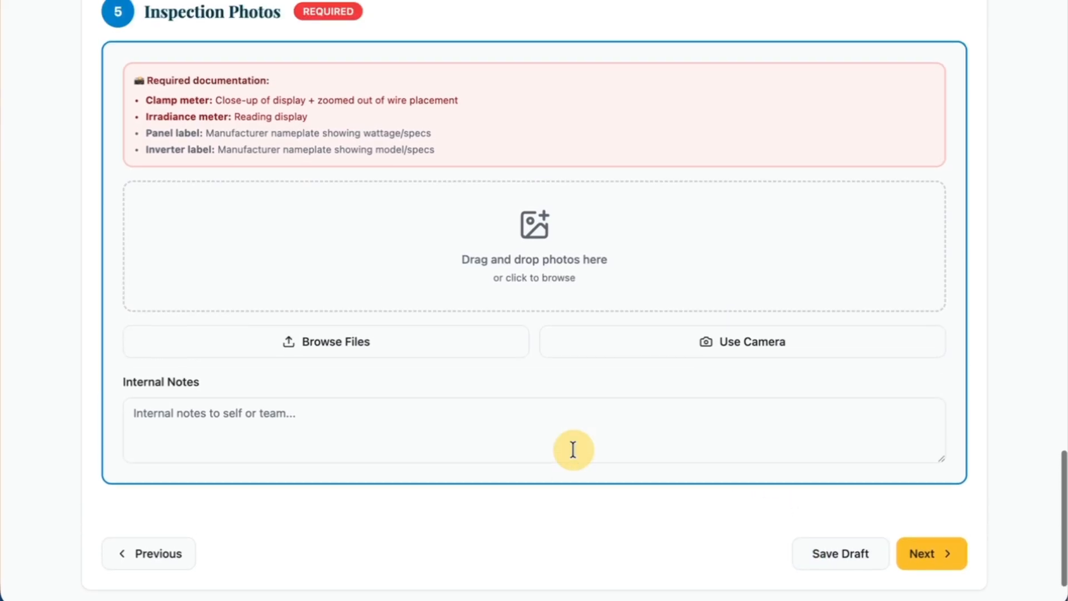
scroll(573, 450, down, 1)
click(815, 529)
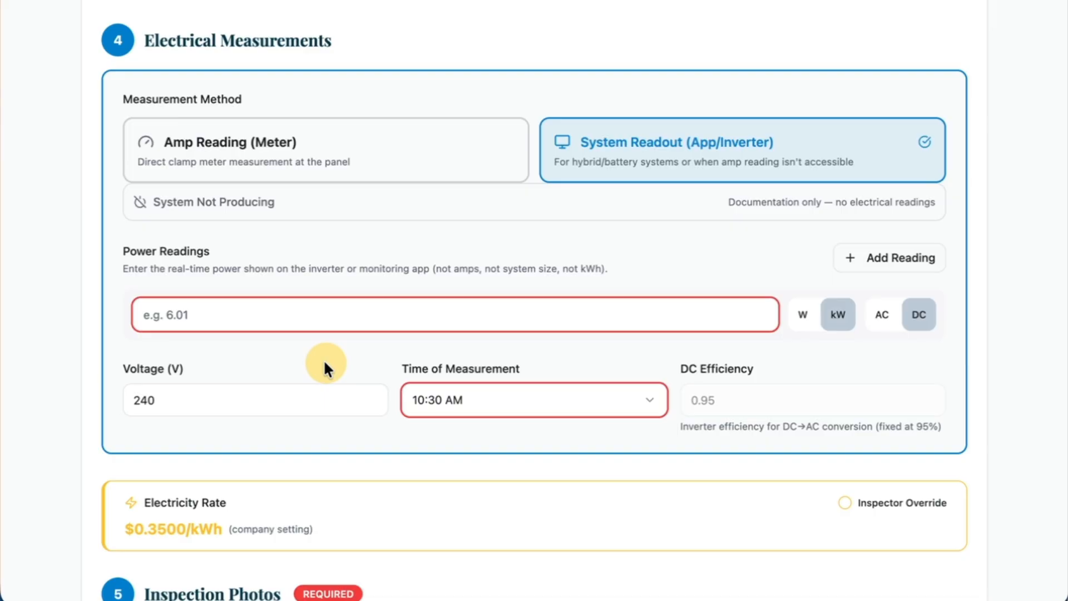
scroll(328, 365, down, 5)
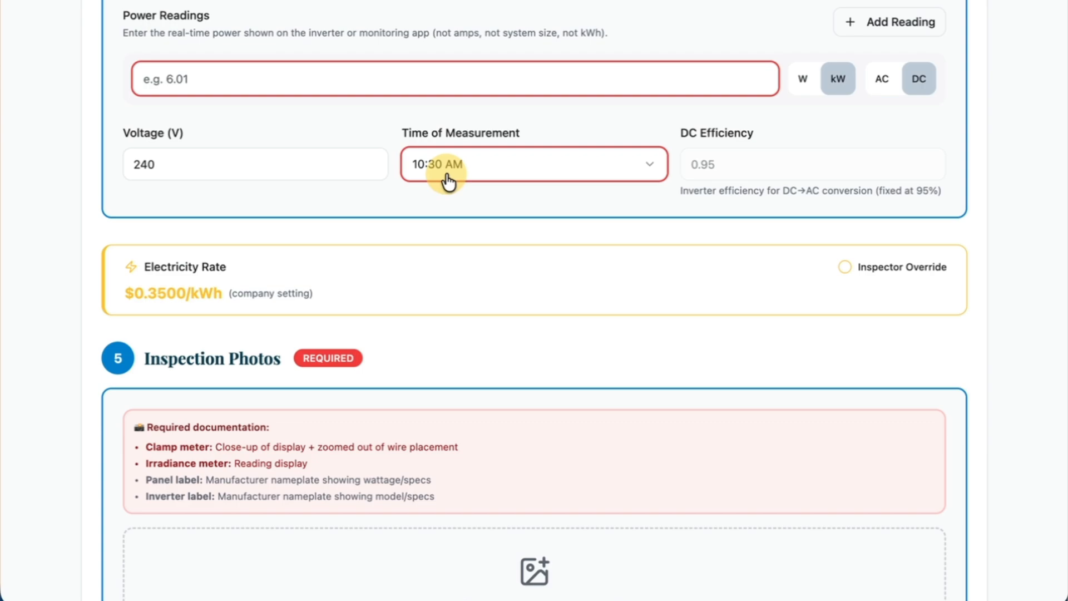
scroll(464, 228, down, 9)
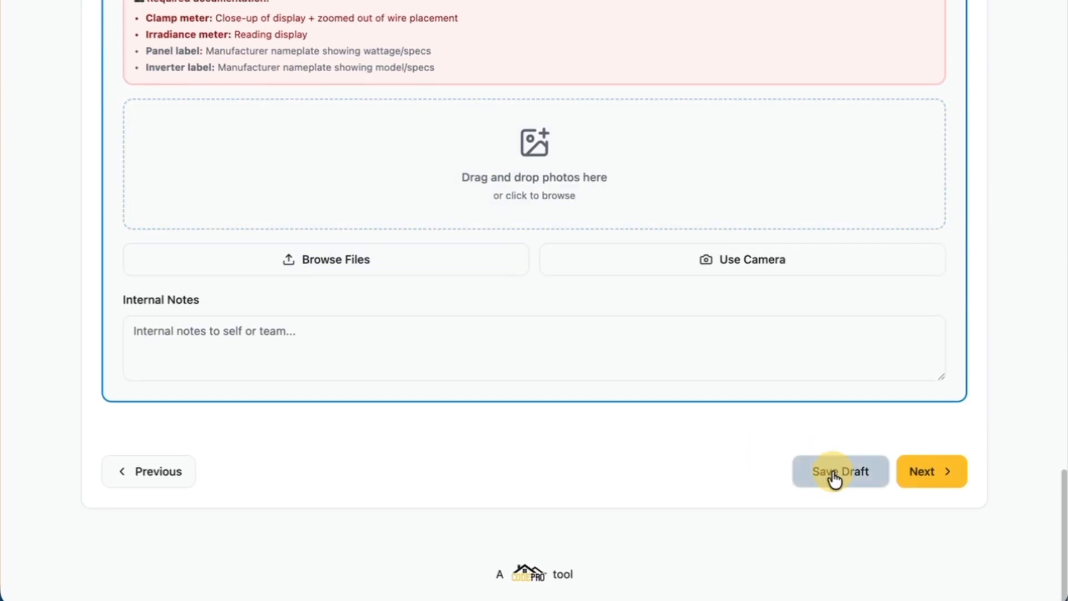
click(831, 472)
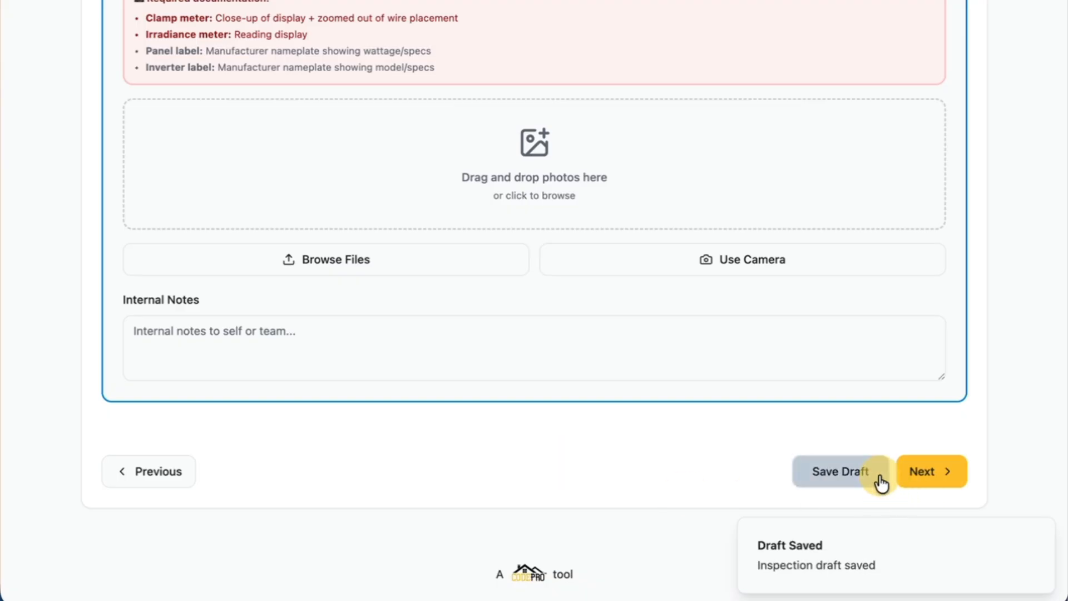
click(930, 474)
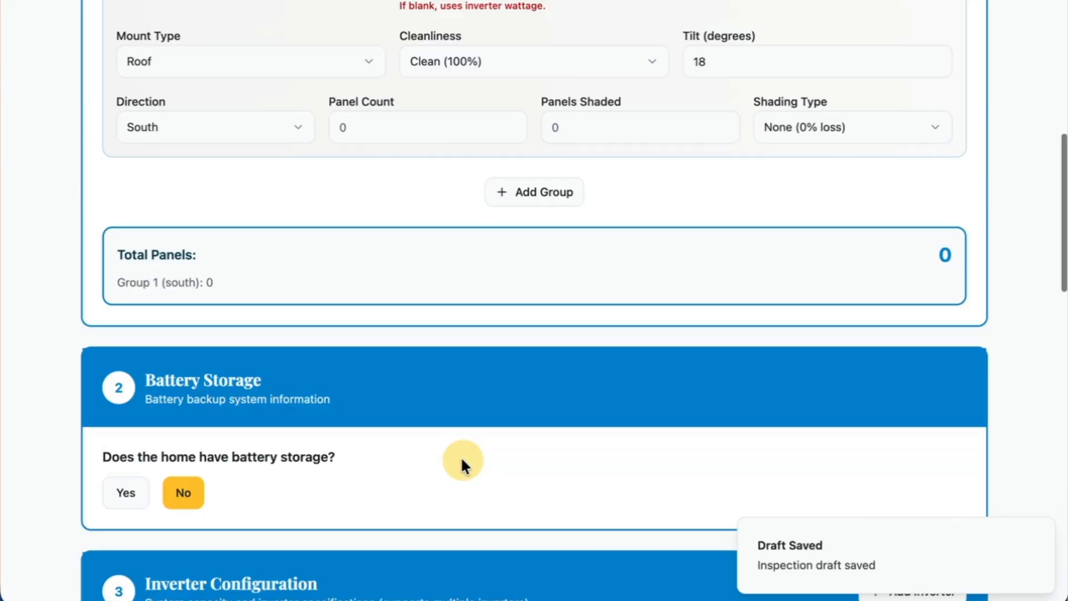
Search the panel manufacturers for "sola" and choose REC Solar for Group 1.
scroll(342, 399, down, 2)
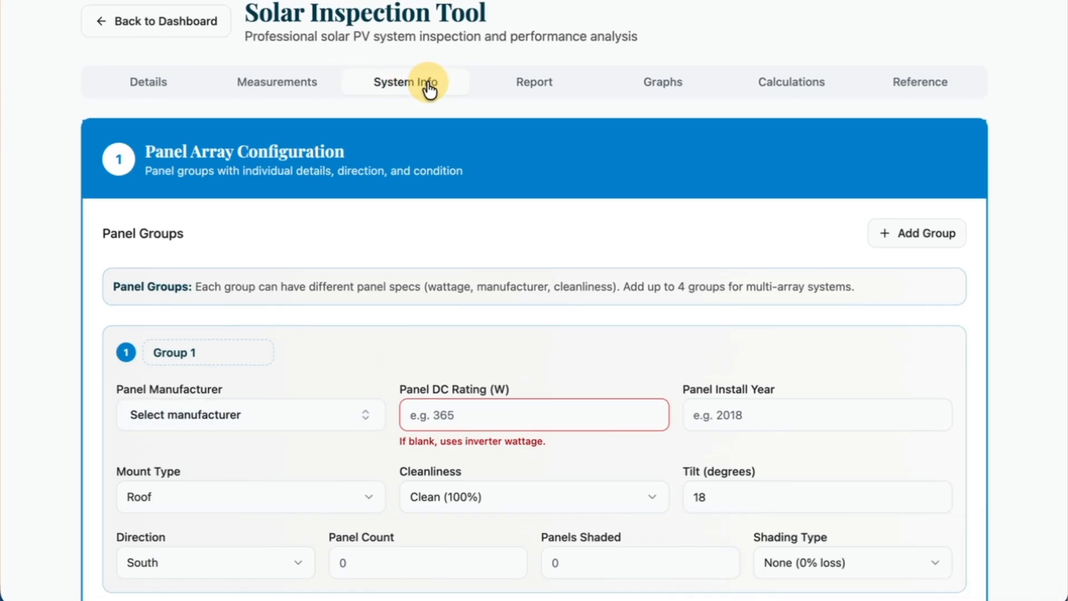
scroll(375, 306, down, 2)
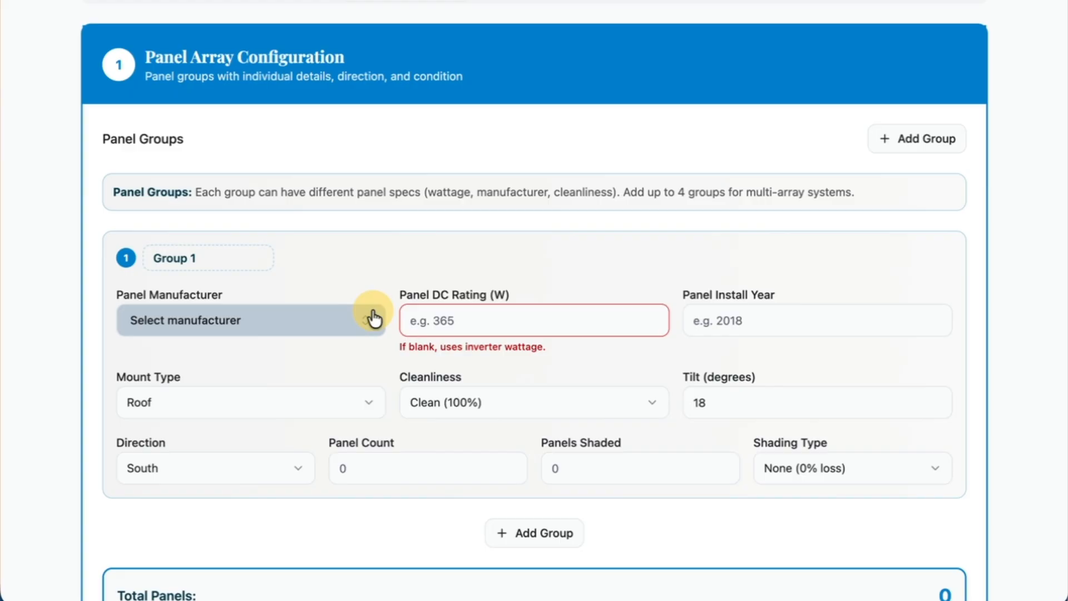
scroll(374, 319, down, 1)
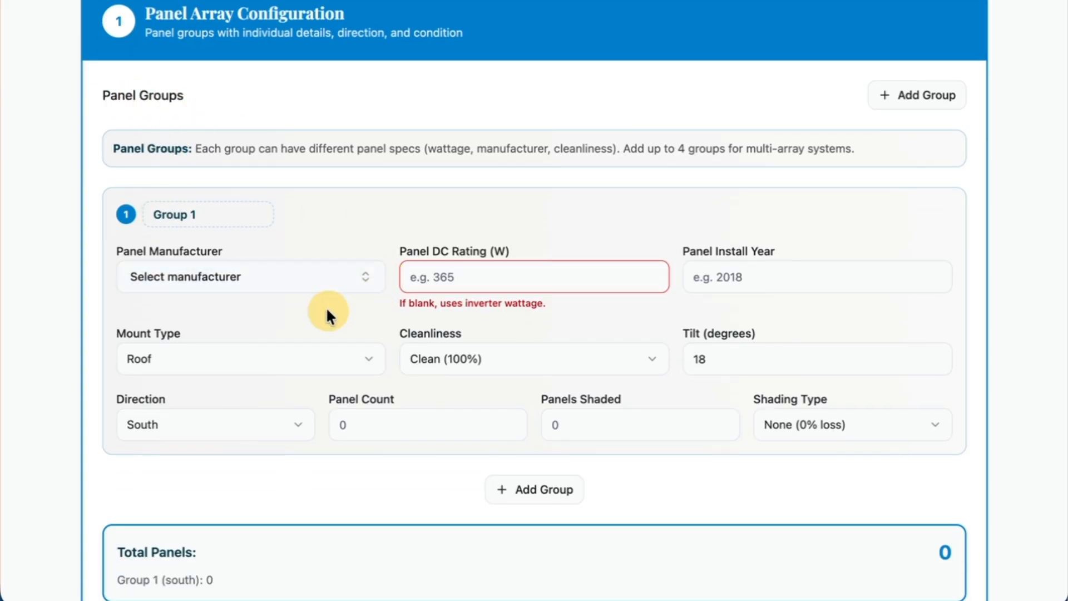
scroll(327, 310, down, 1)
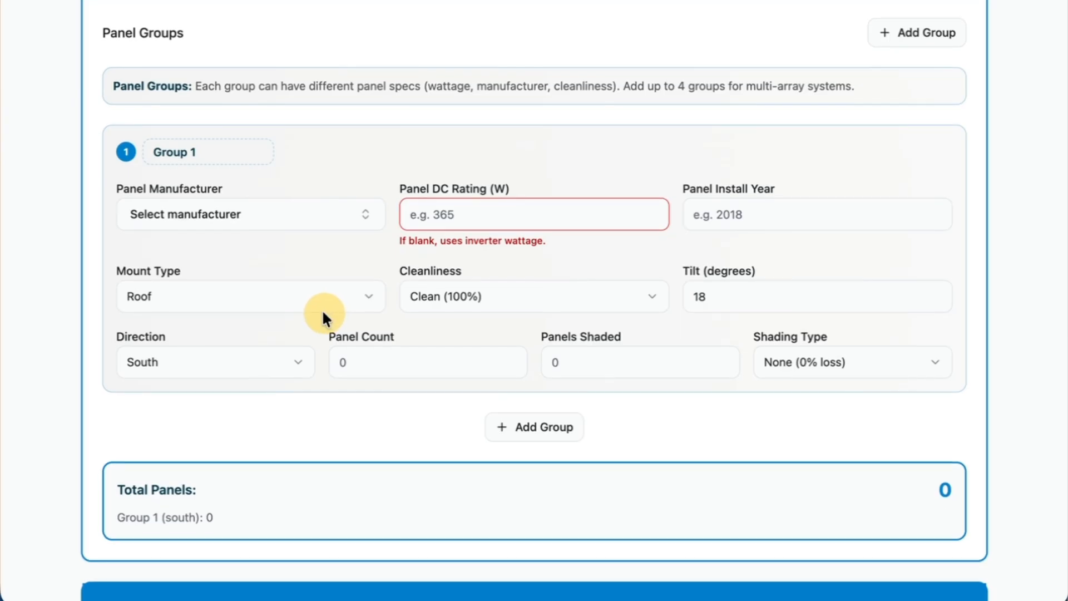
click(223, 217)
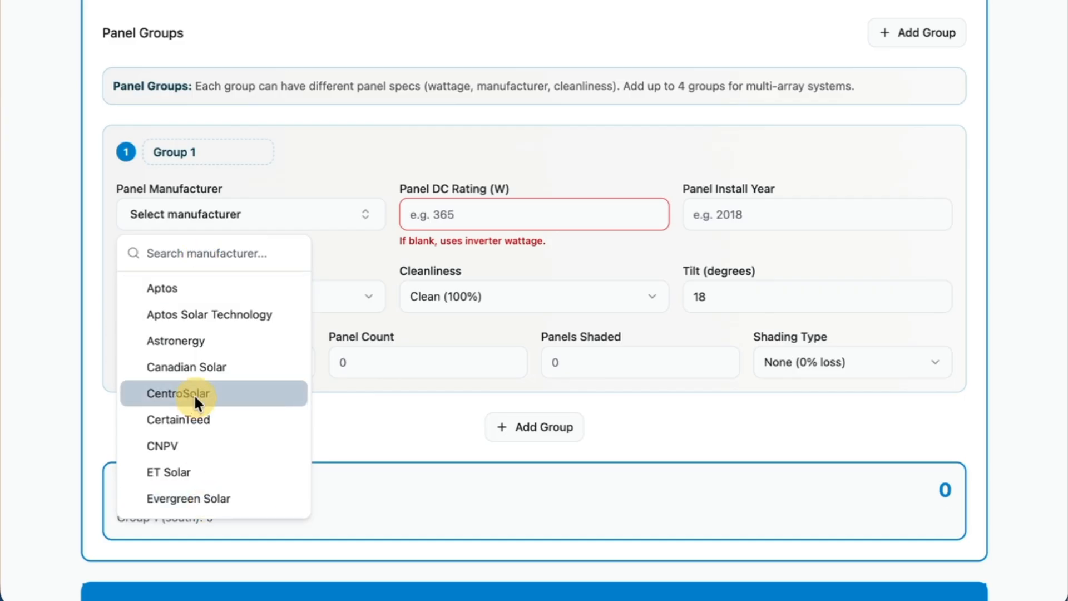
text(s)
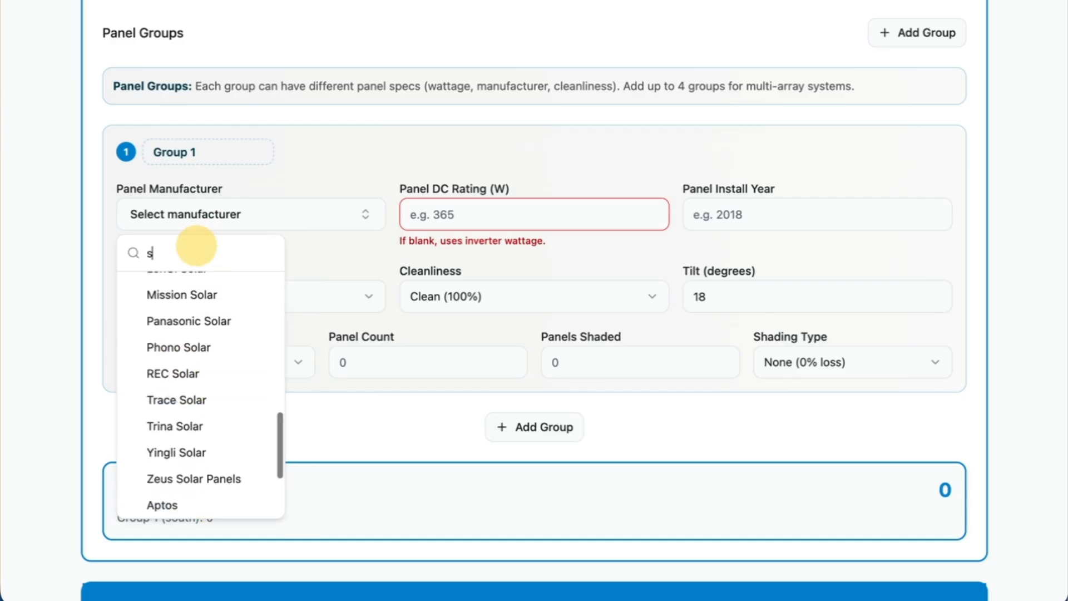
text(ola)
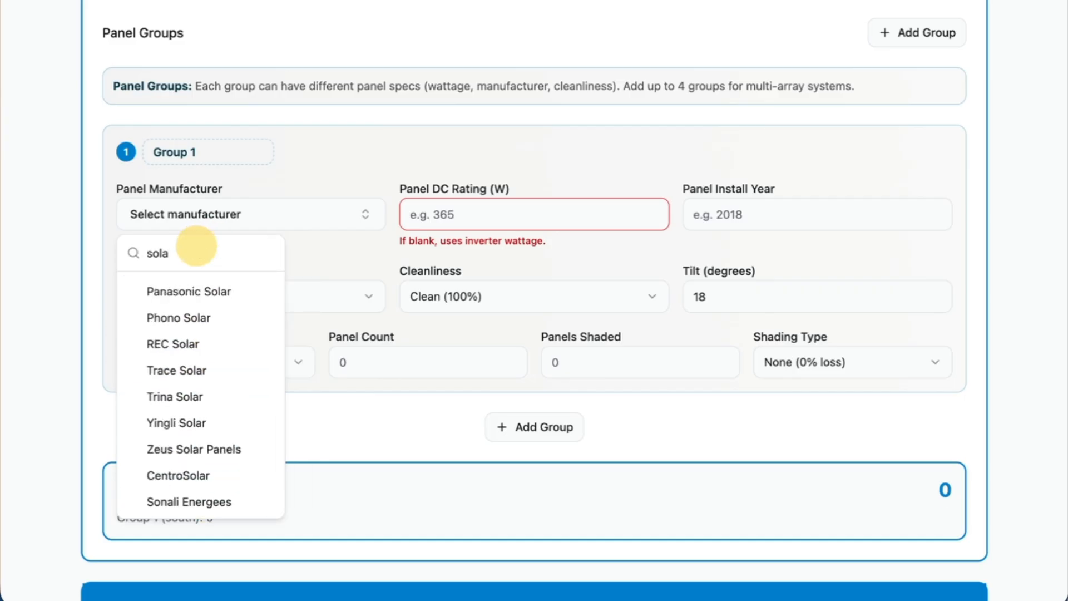
click(172, 344)
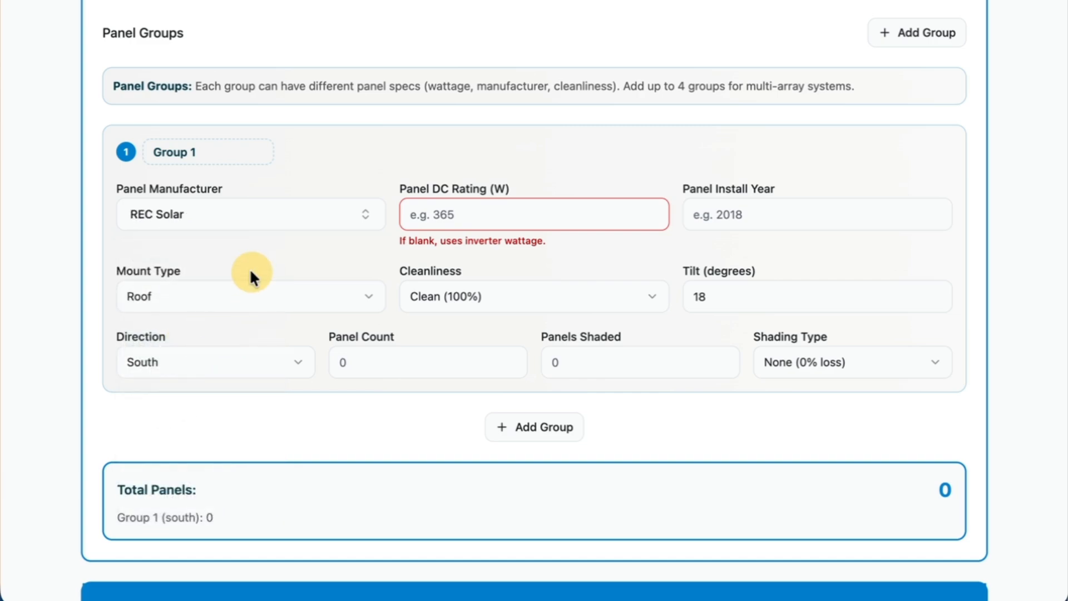
Set Group 1's panel DC rating to 365 W and its panel install year to 2018.
click(489, 225)
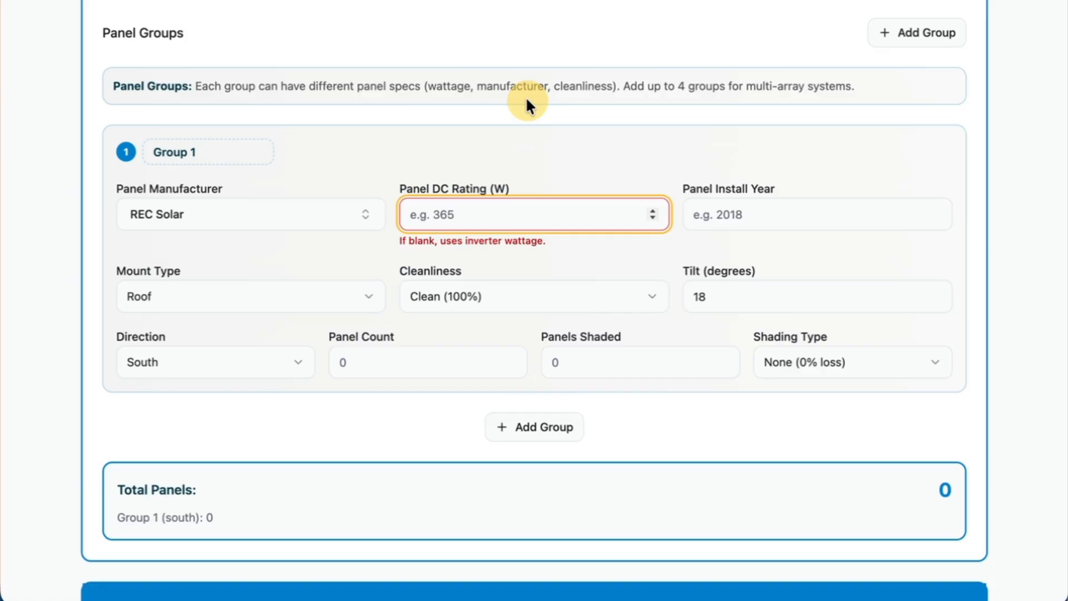
scroll(431, 185, up, 5)
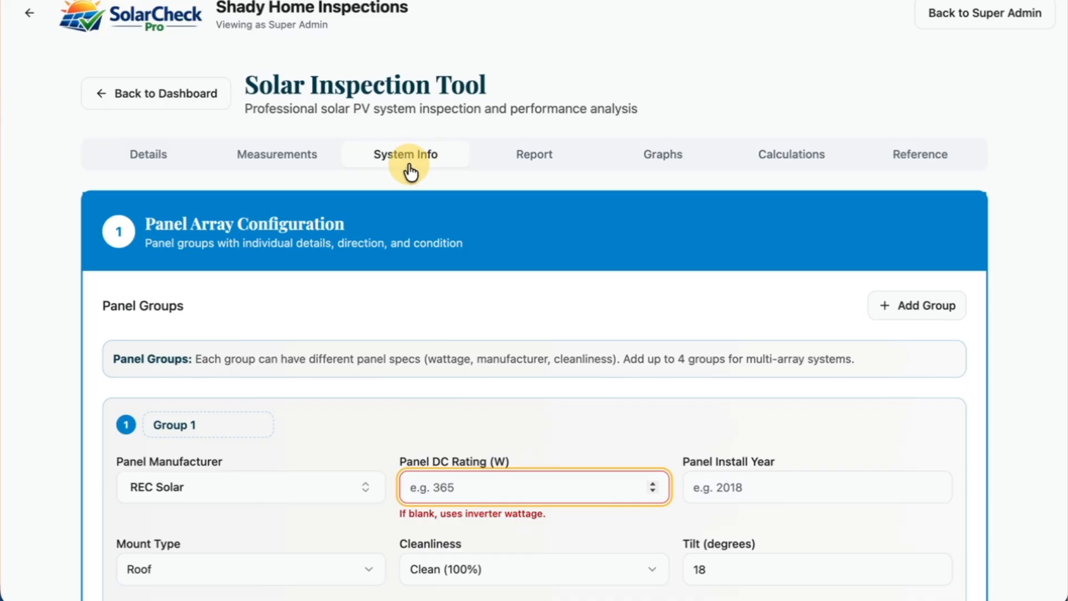
scroll(412, 174, down, 1)
scroll(412, 173, down, 3)
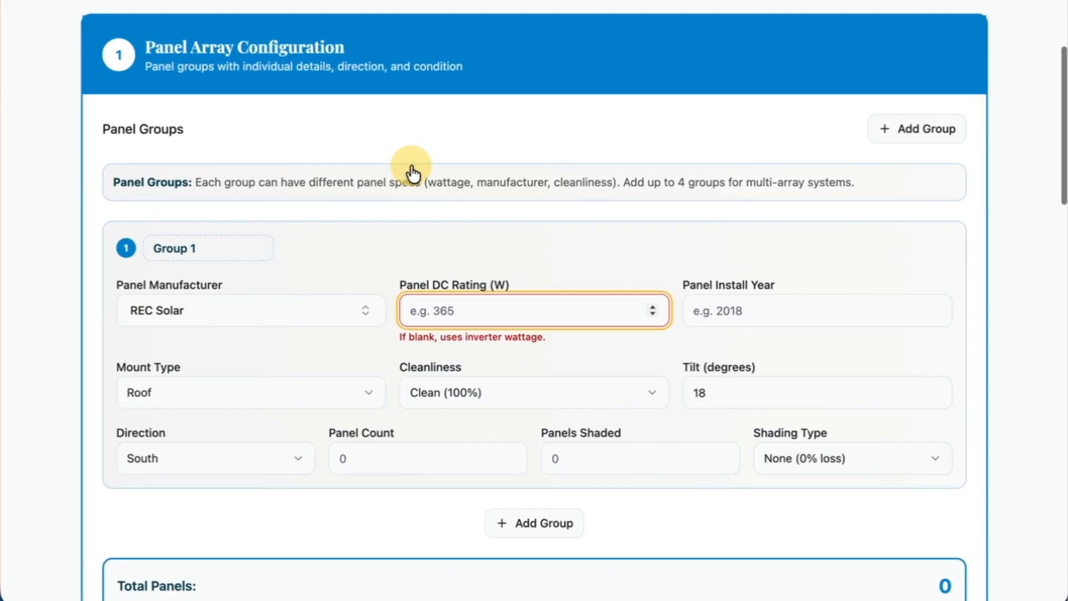
scroll(411, 169, down, 1)
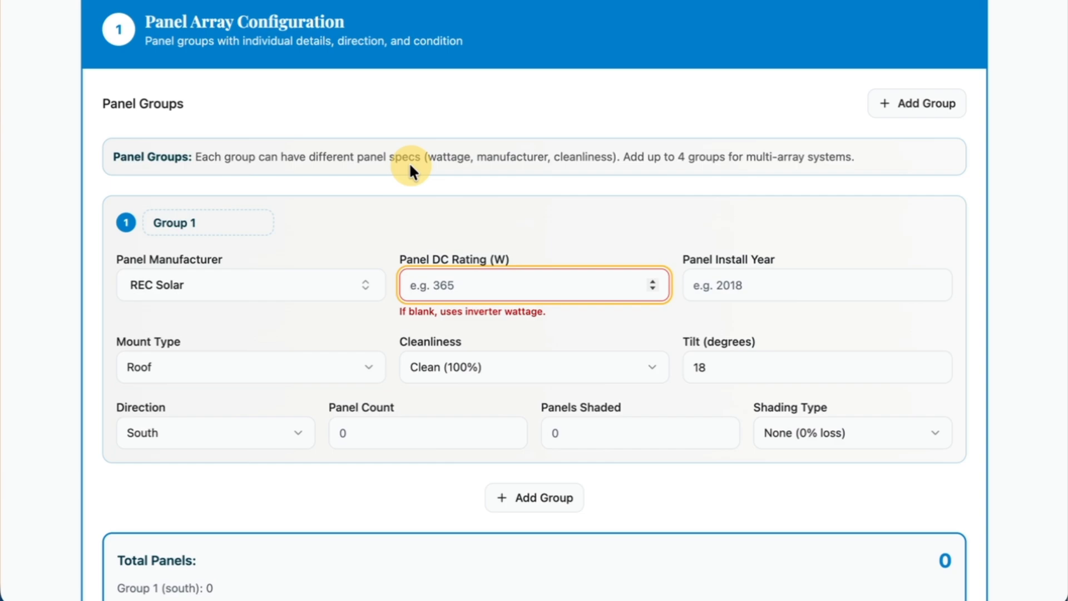
text(365)
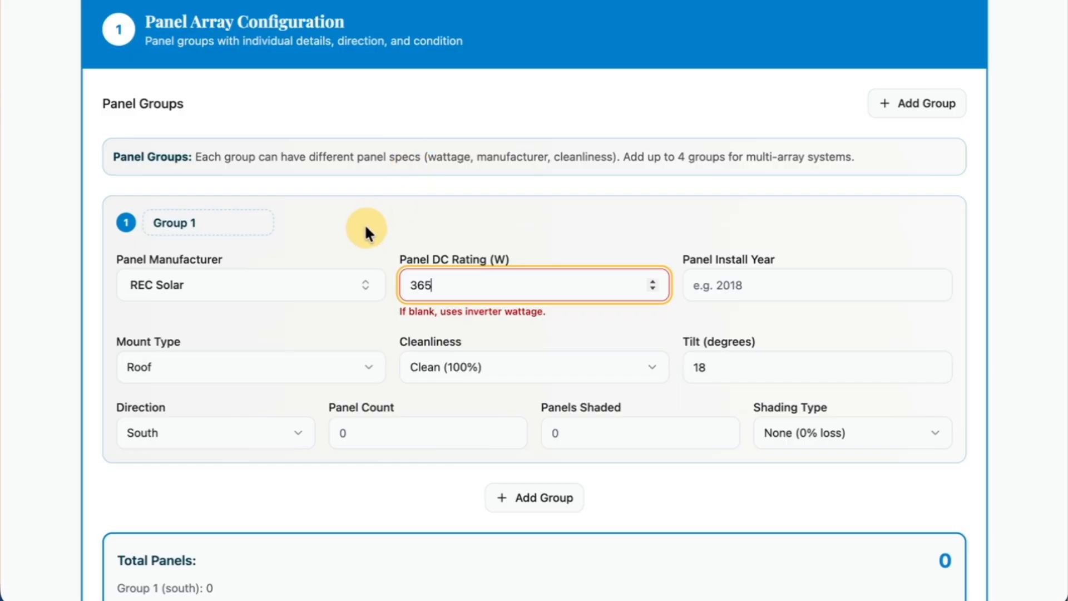
click(742, 285)
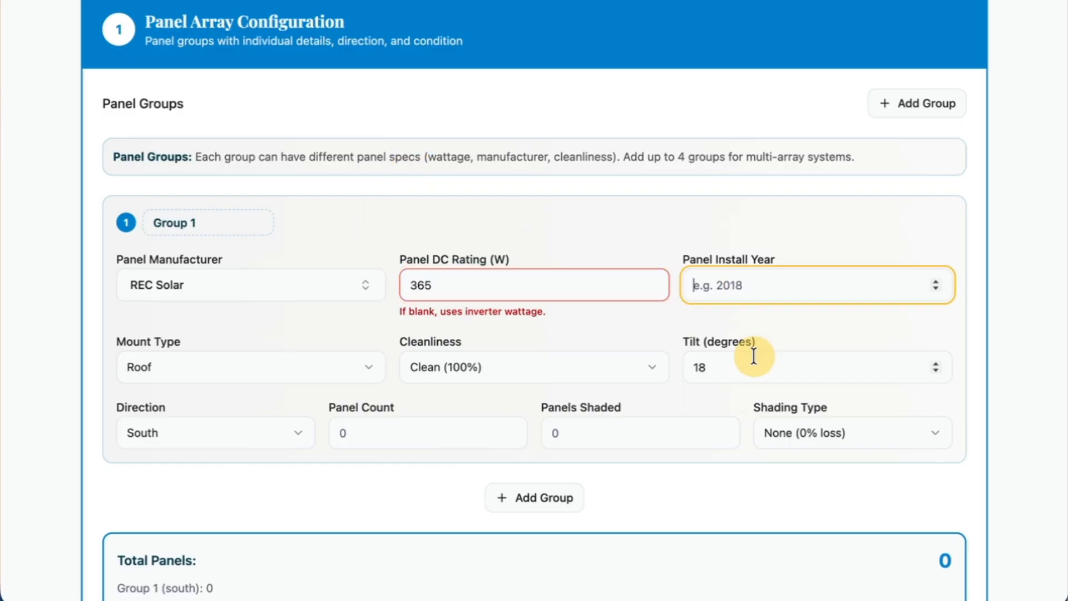
text(2018)
click(753, 236)
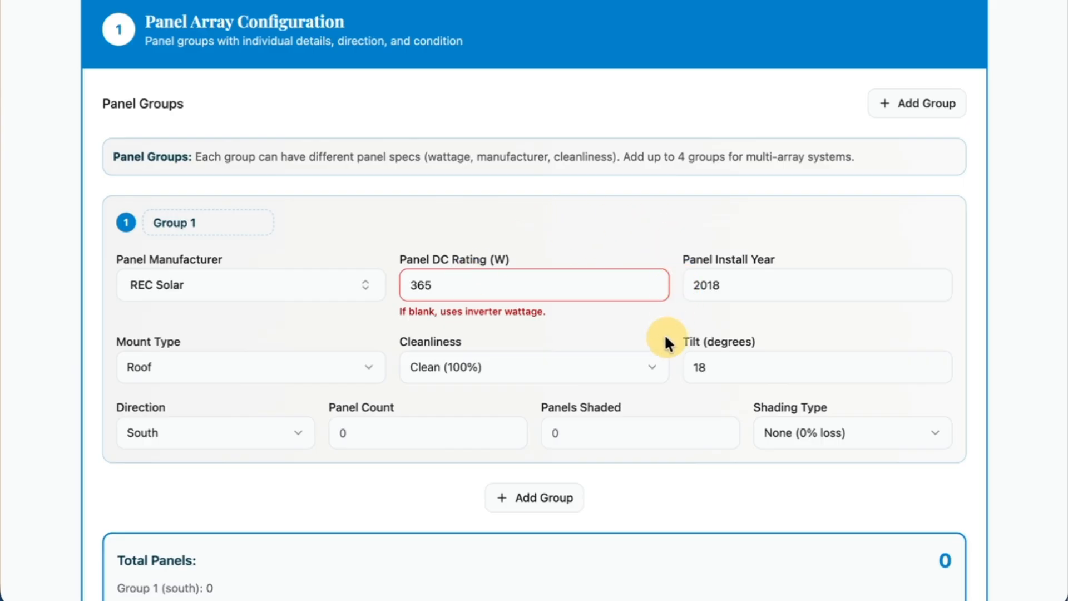
Check the available cleanliness levels for Group 1, leaving the choice at Clean (100%).
scroll(665, 334, down, 1)
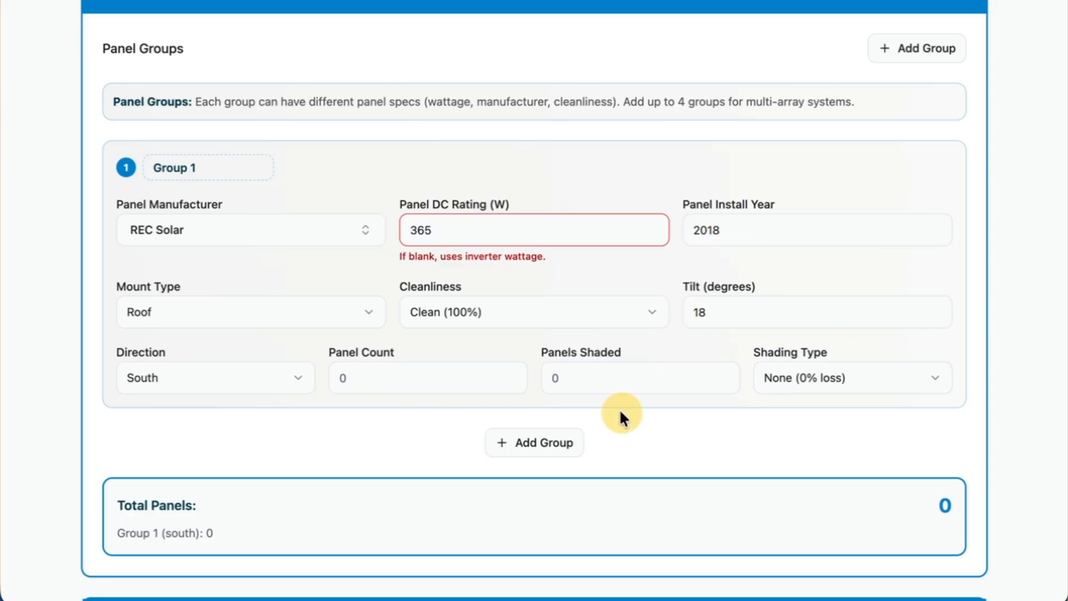
scroll(620, 417, down, 1)
click(485, 237)
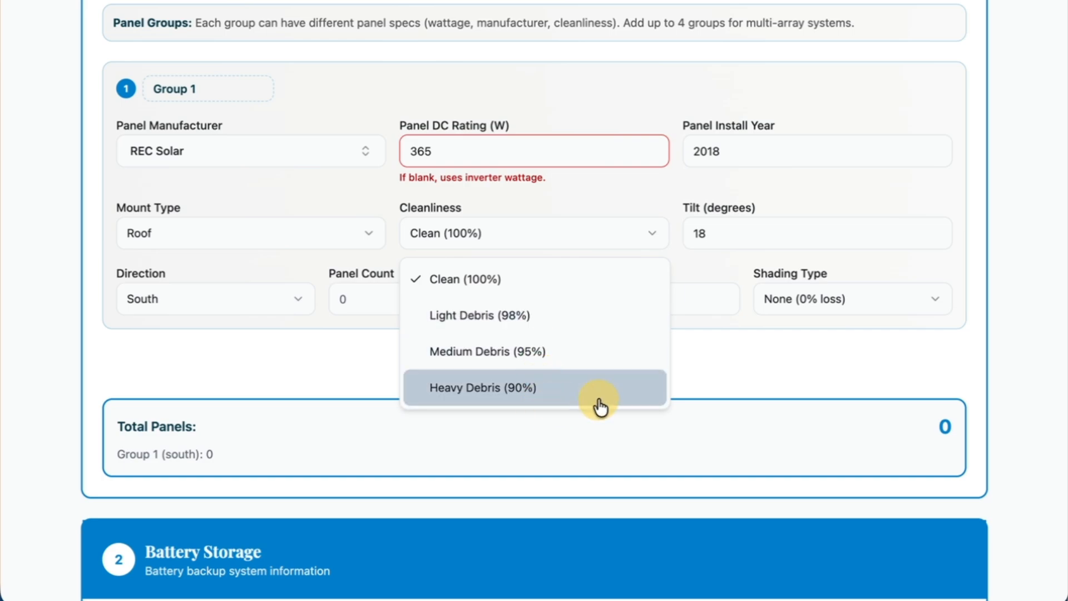
click(699, 372)
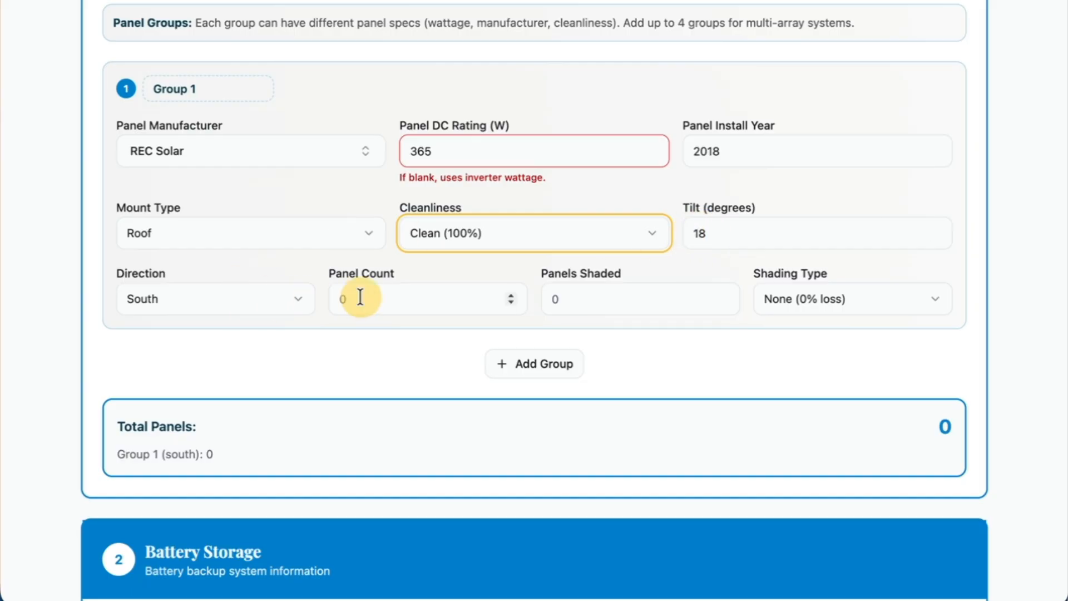
Choose South as Group 1's direction and enter a panel count of 18.
scroll(351, 323, down, 1)
click(276, 266)
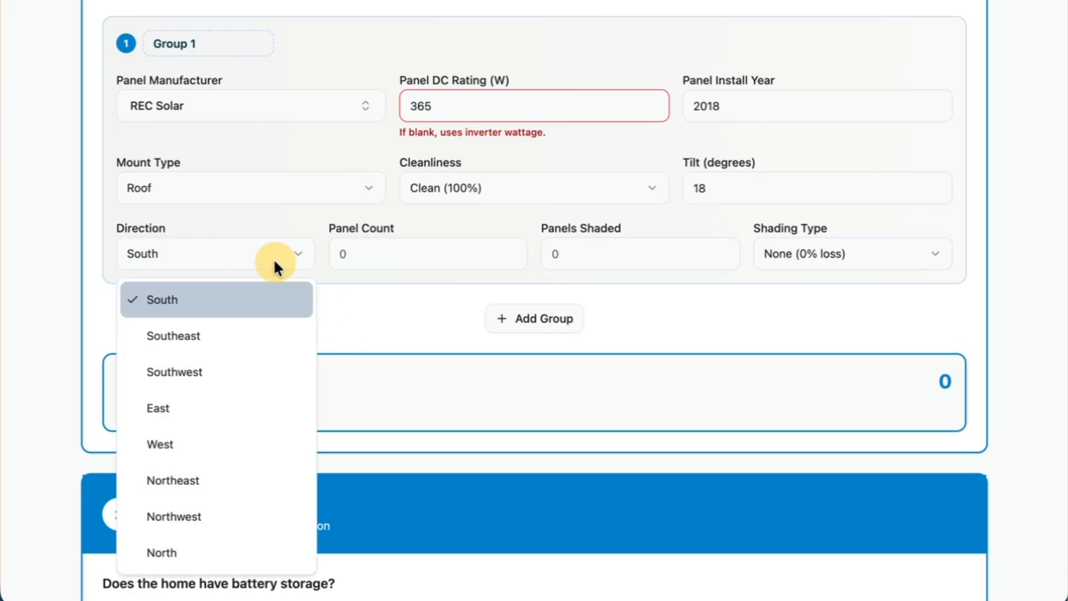
click(248, 309)
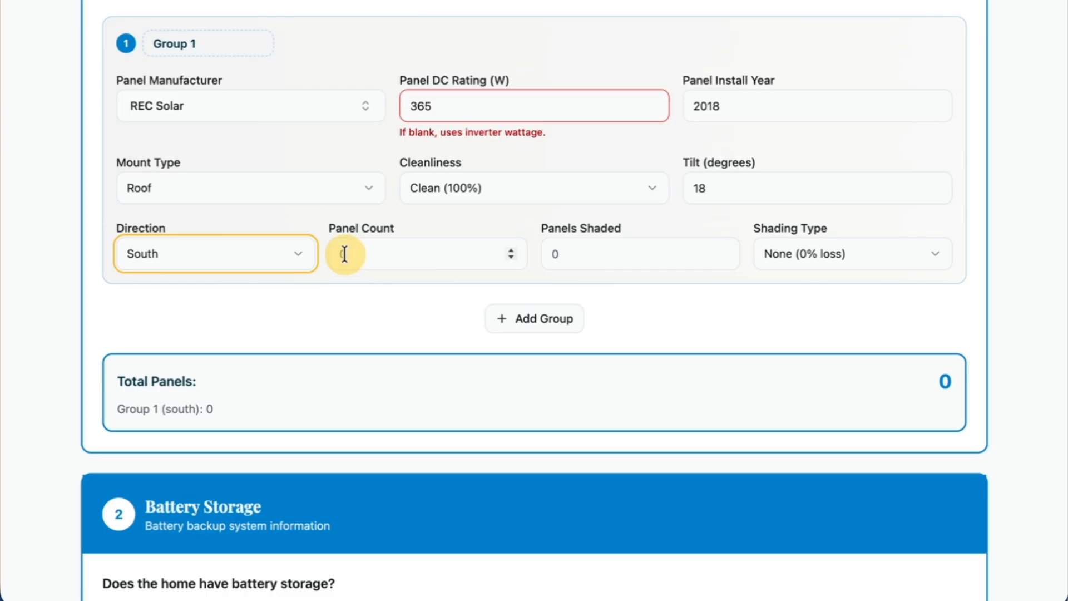
click(370, 255)
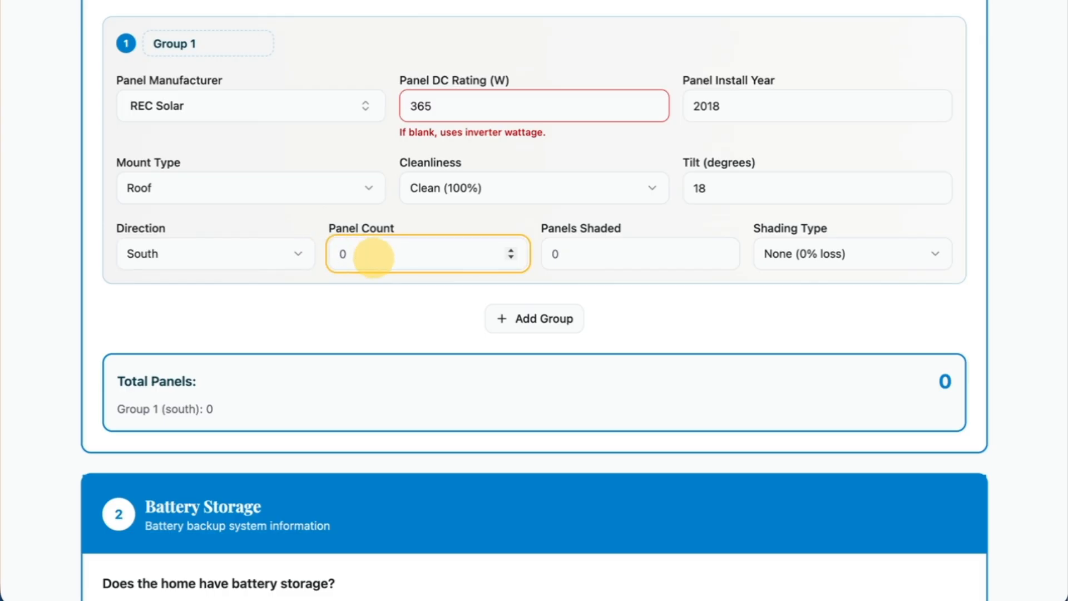
text(18)
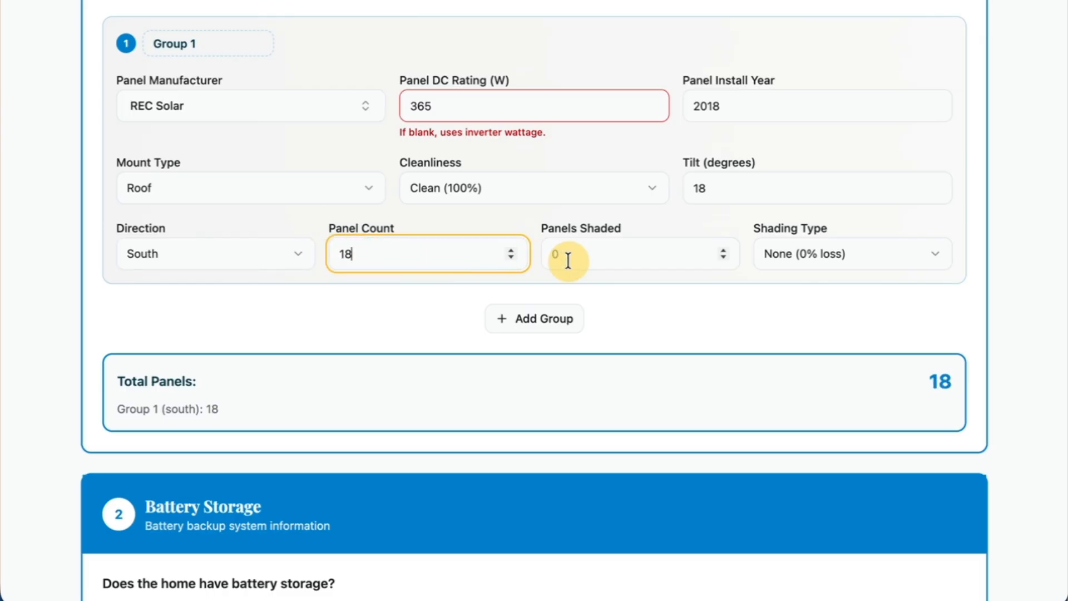
Set the number of shaded panels in Group 1 to 1.
click(670, 261)
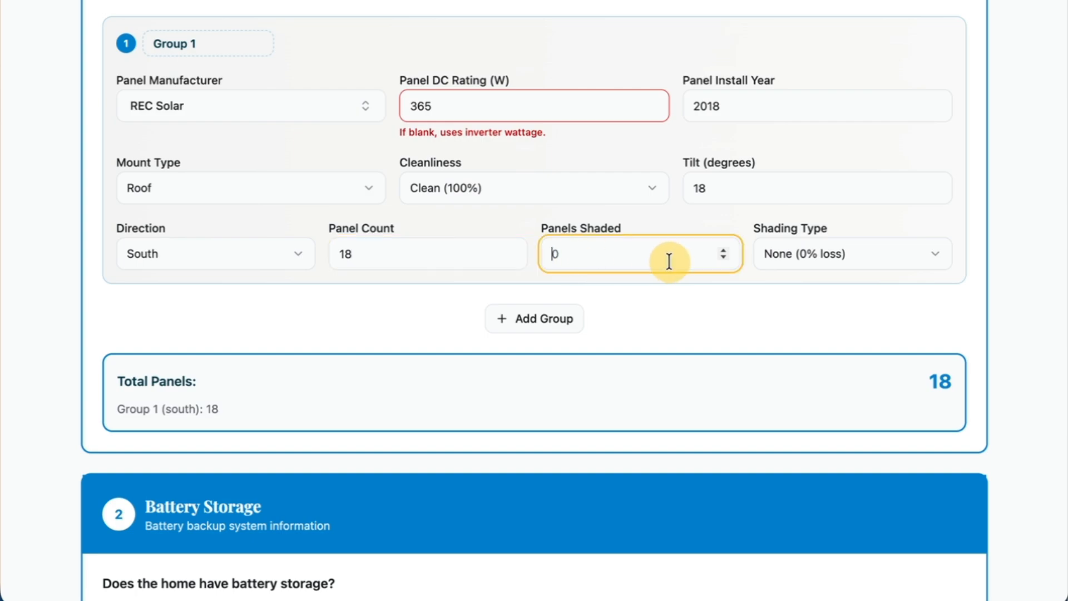
click(654, 312)
click(575, 262)
text(1)
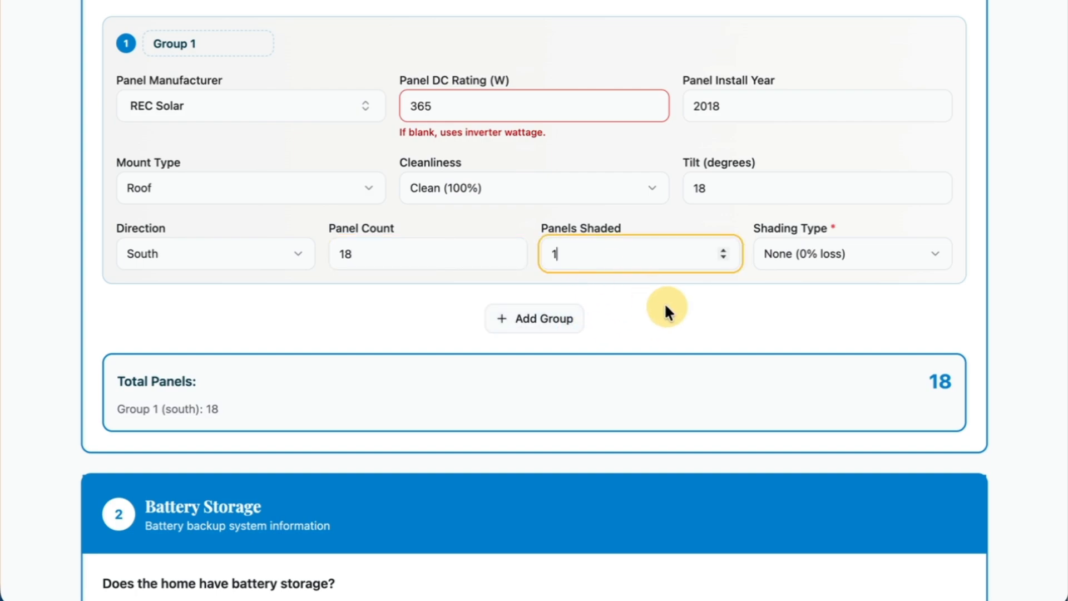
click(679, 322)
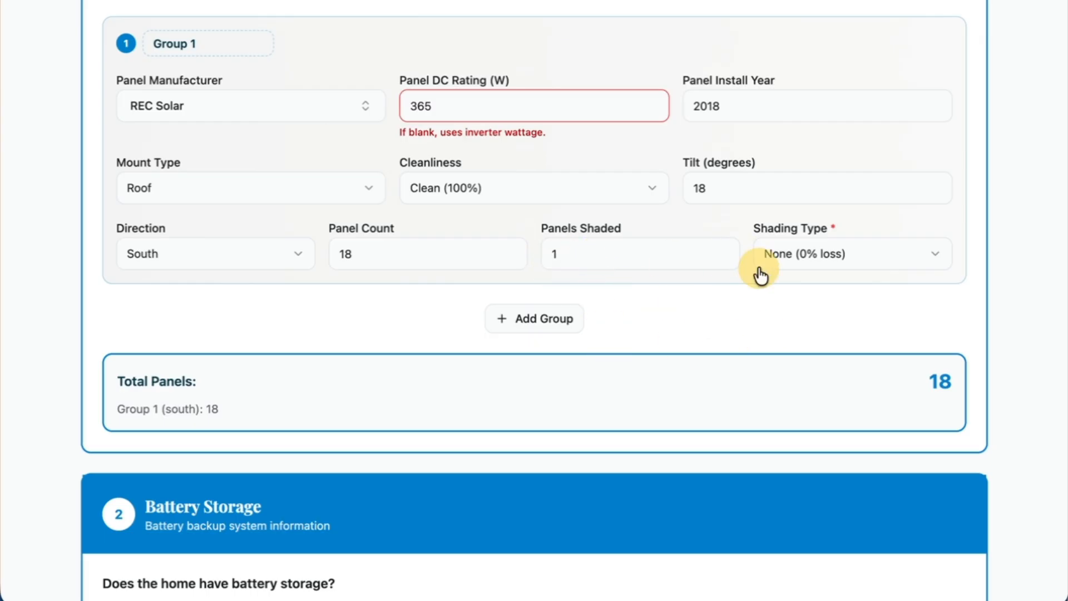
Check the shading type options for Group 1, leaving the choice at None (0% loss).
click(816, 266)
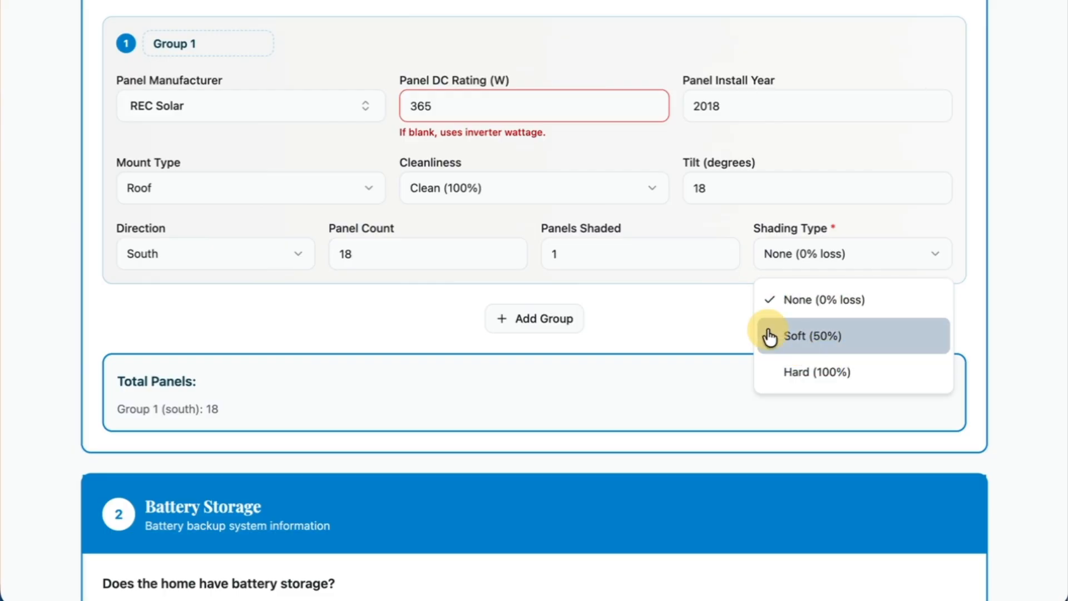
click(744, 323)
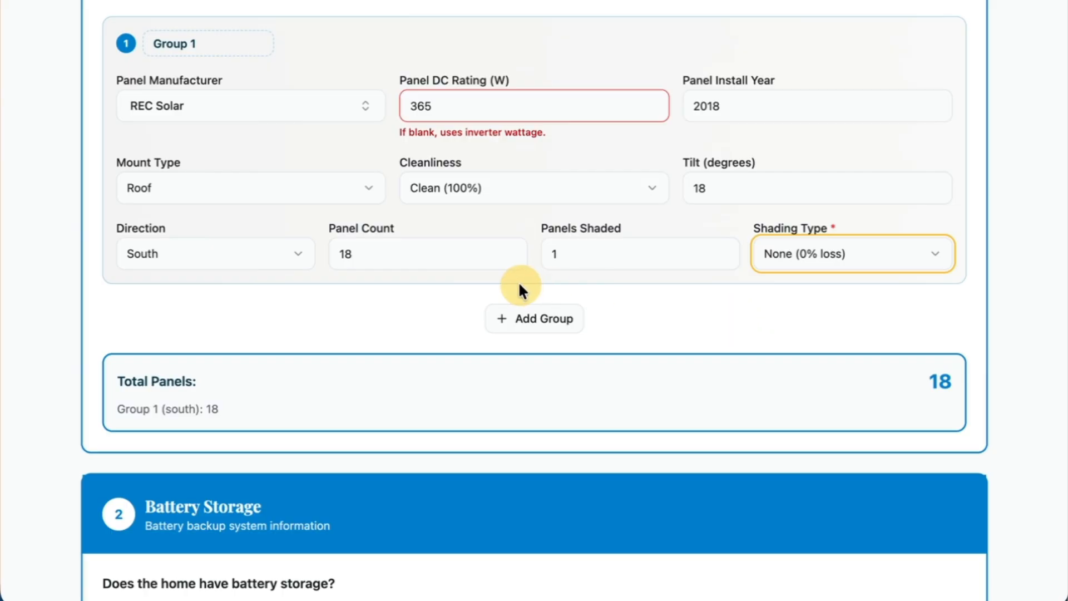
click(451, 296)
scroll(457, 292, down, 2)
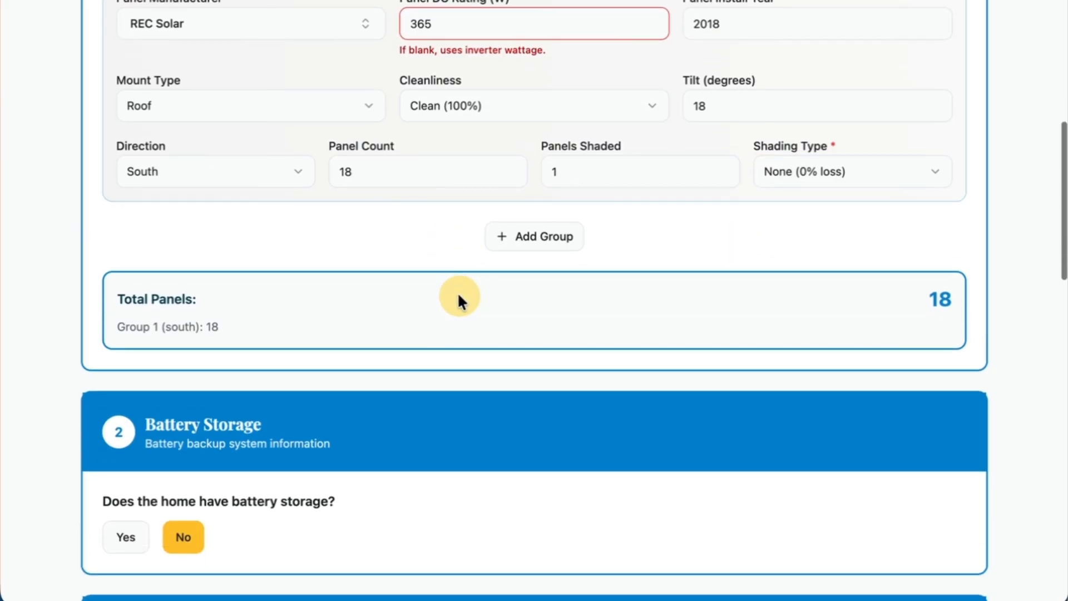
Rename panel Group 1 as "South Panels".
click(557, 241)
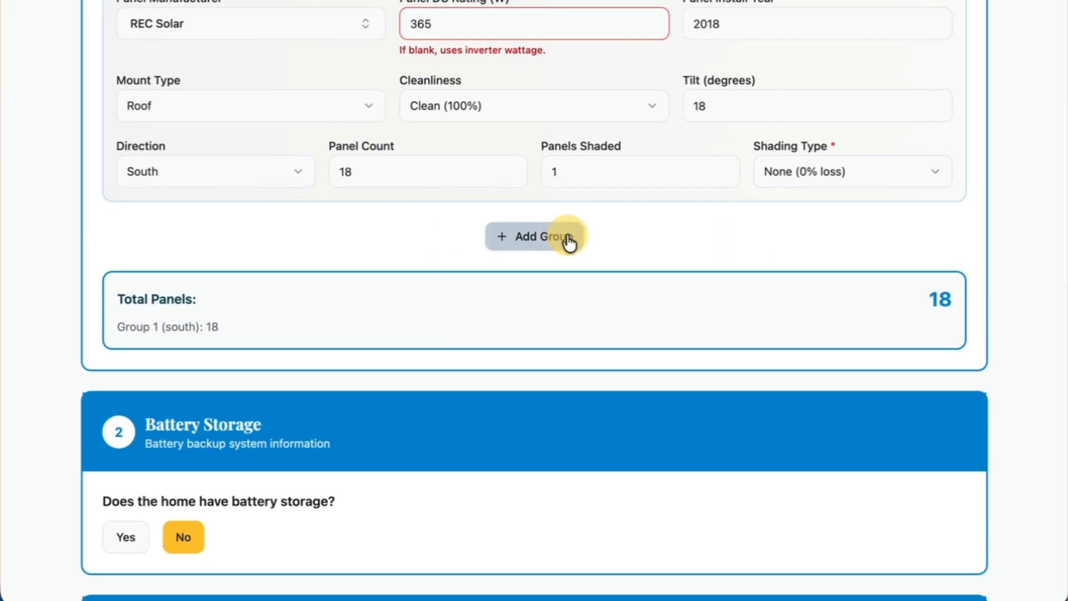
scroll(568, 241, up, 3)
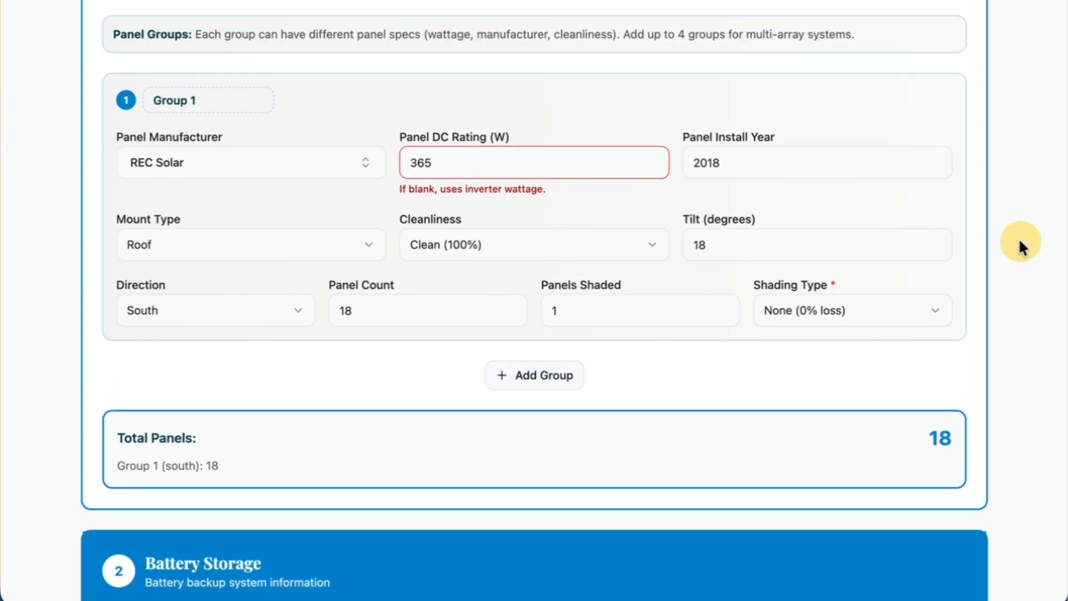
click(210, 100)
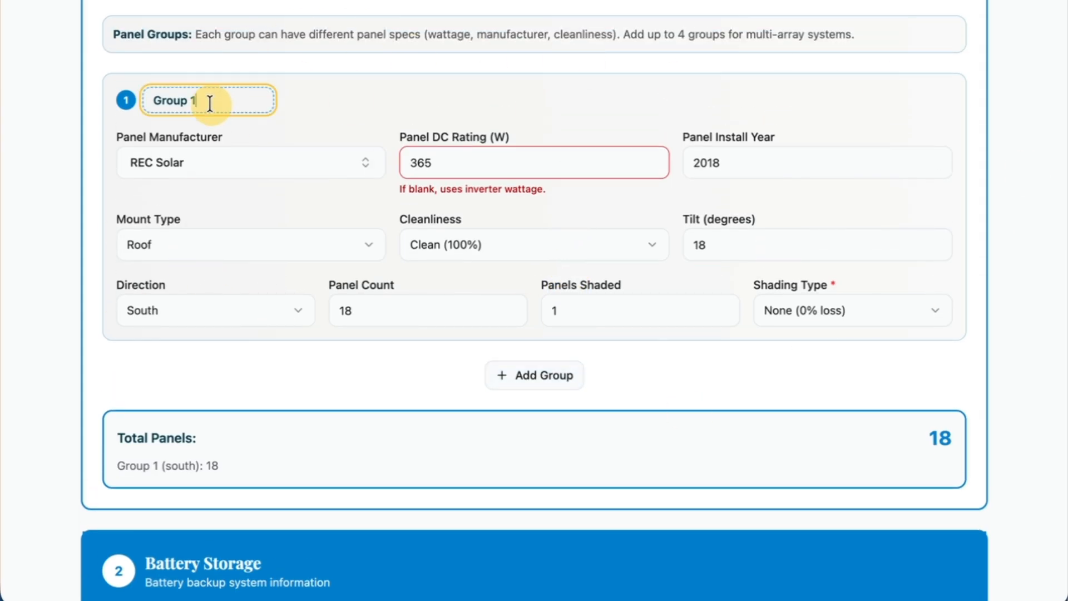
text(South)
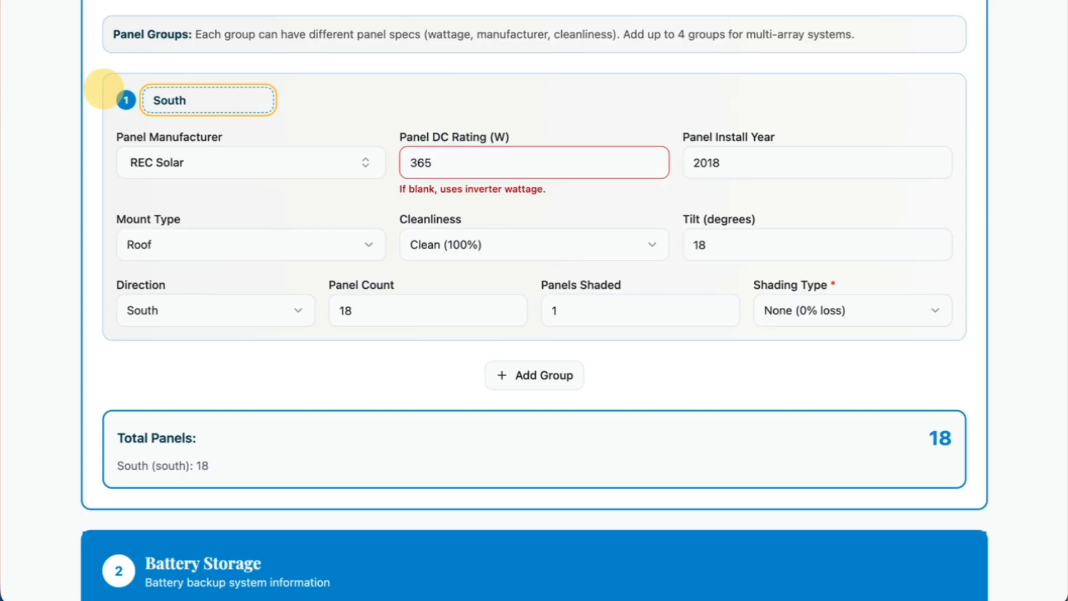
text( Panels)
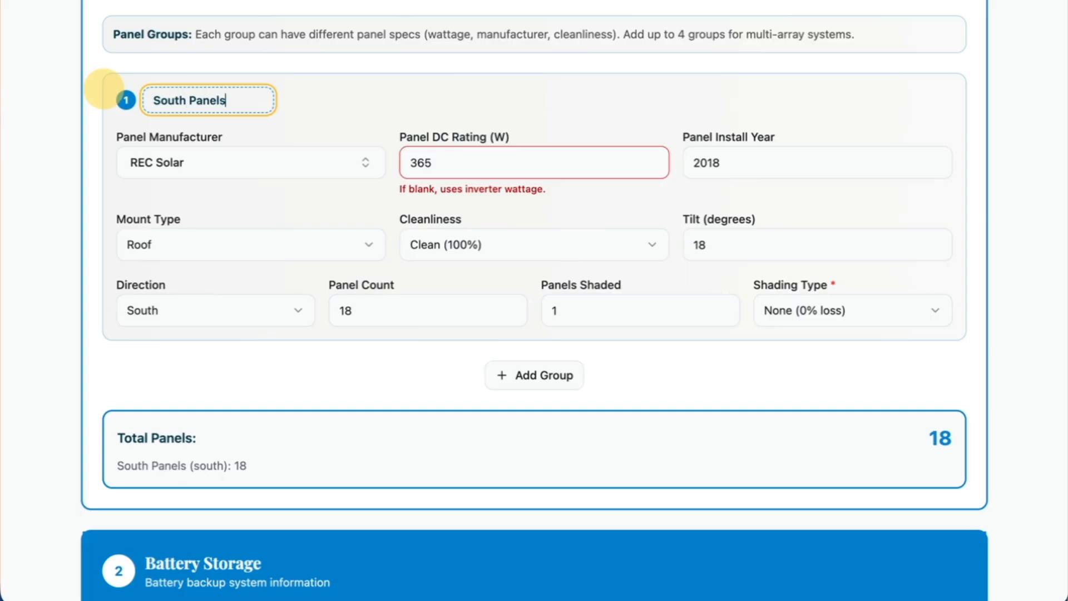
click(409, 388)
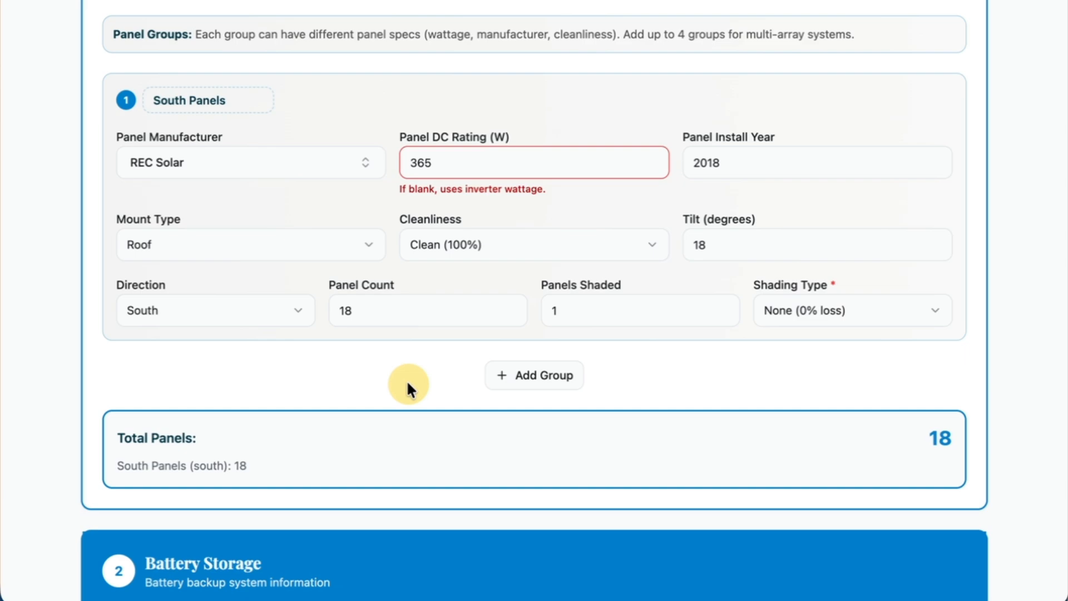
Add a second panel group and copy the South Panels values into it.
scroll(432, 382, down, 1)
click(507, 368)
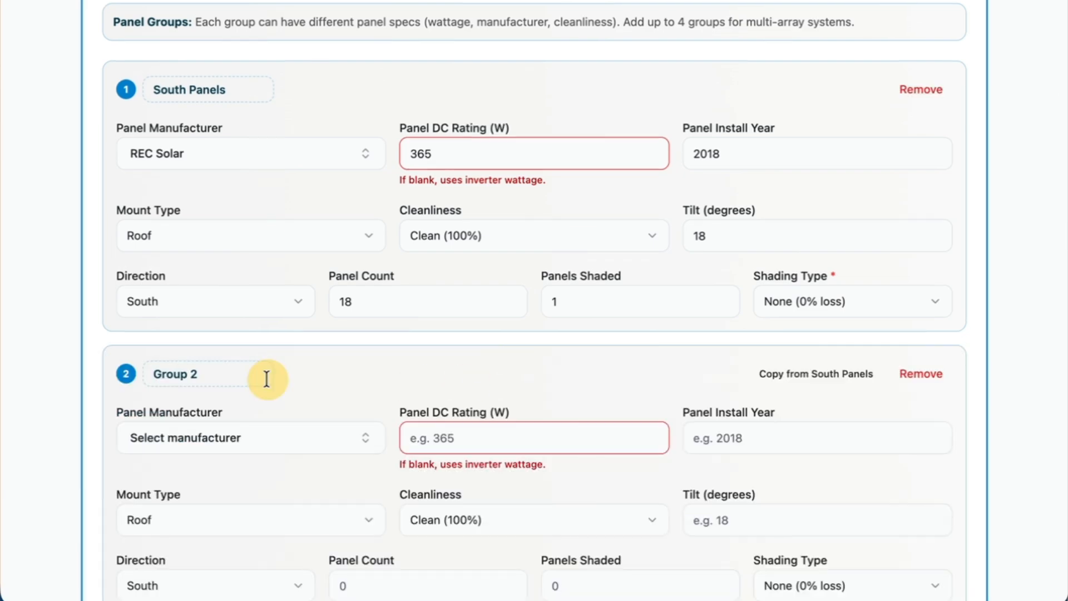
scroll(271, 380, down, 4)
scroll(274, 388, up, 1)
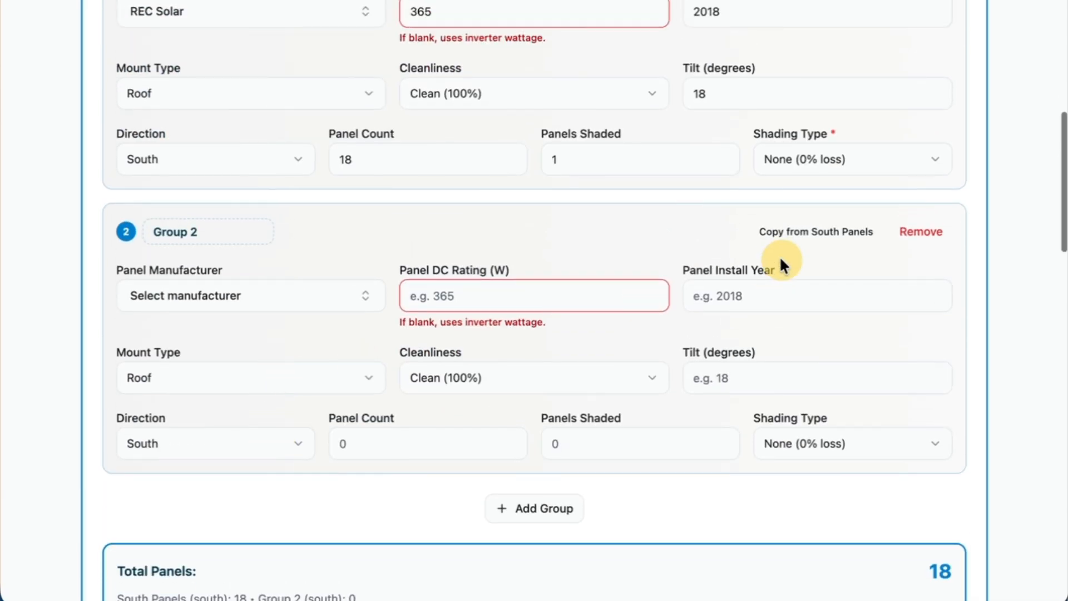
click(807, 239)
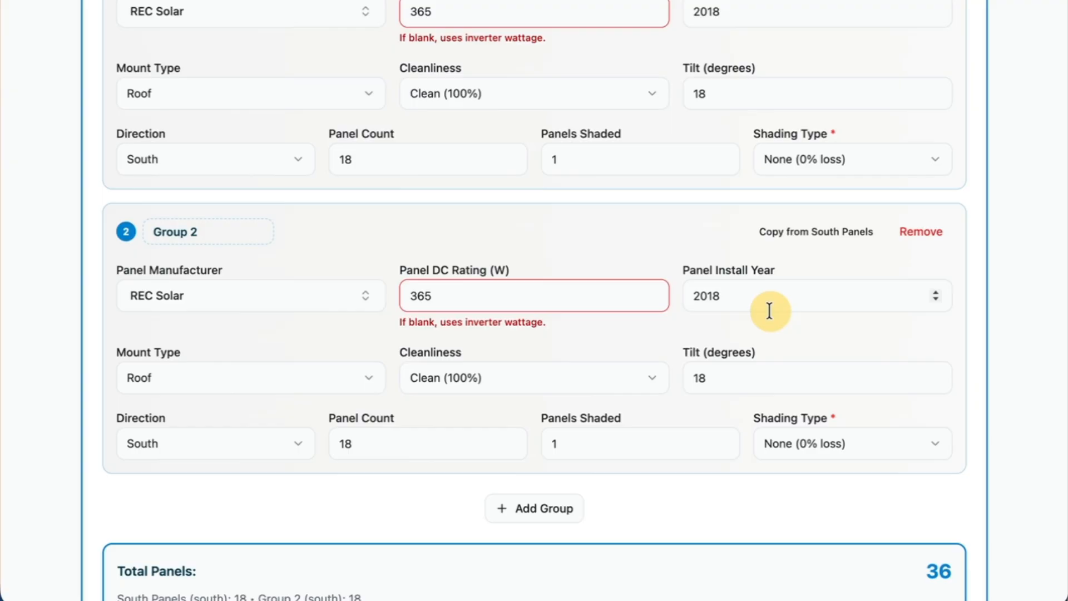
Choose West as Group 2's direction and set its panel count to 10.
scroll(670, 220, up, 1)
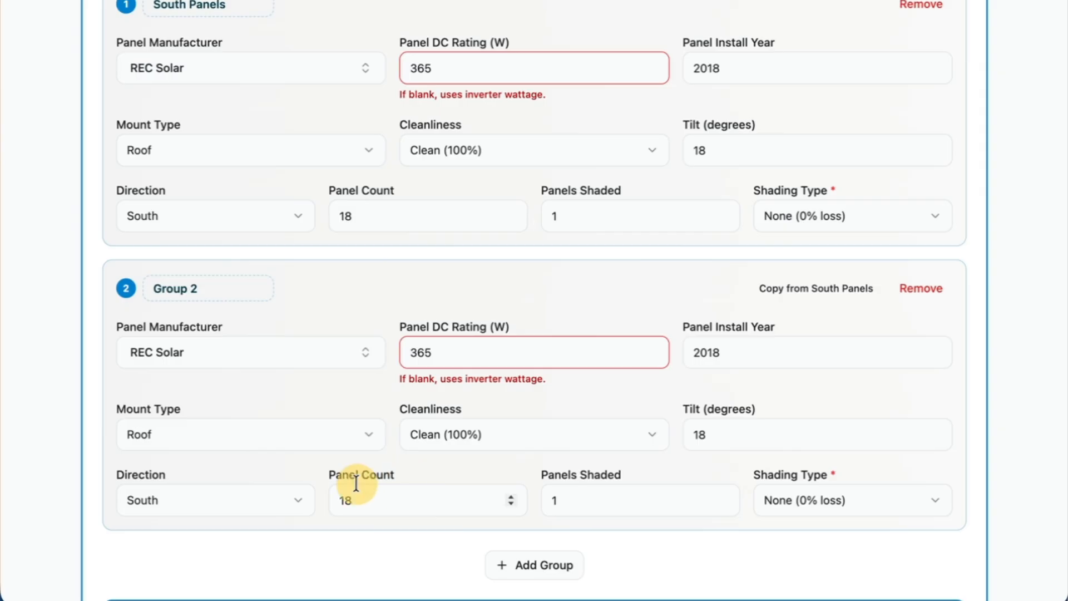
scroll(357, 499, down, 1)
click(267, 500)
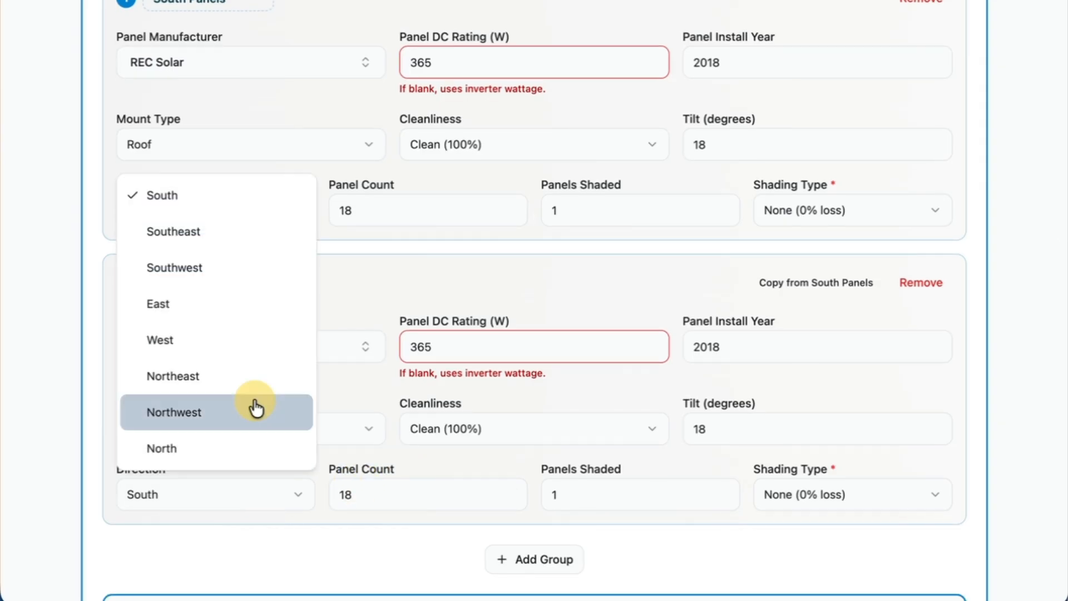
click(233, 359)
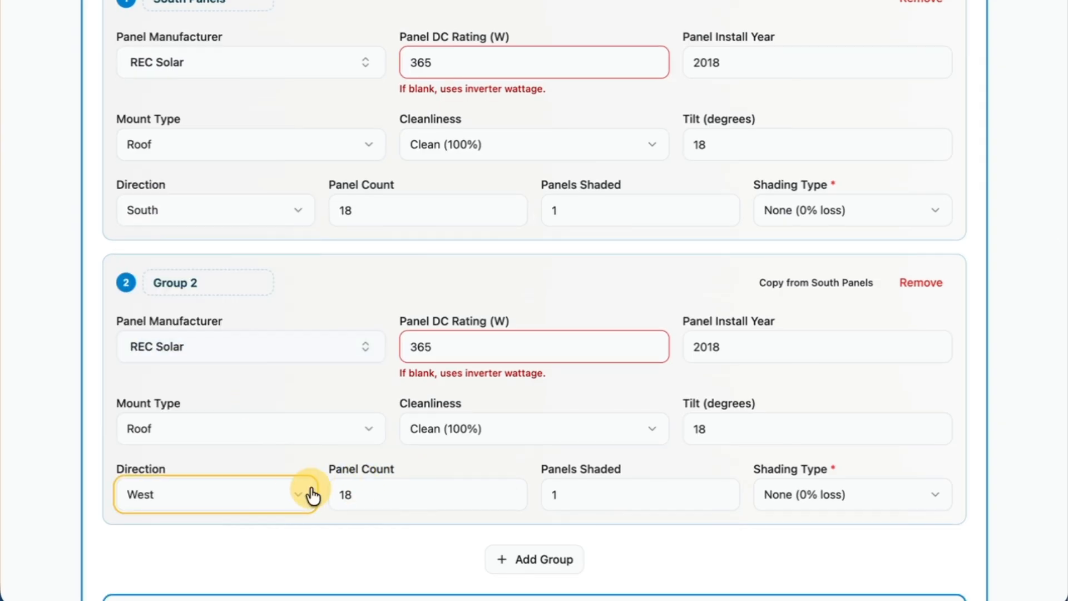
click(359, 496)
key(BackSpace)
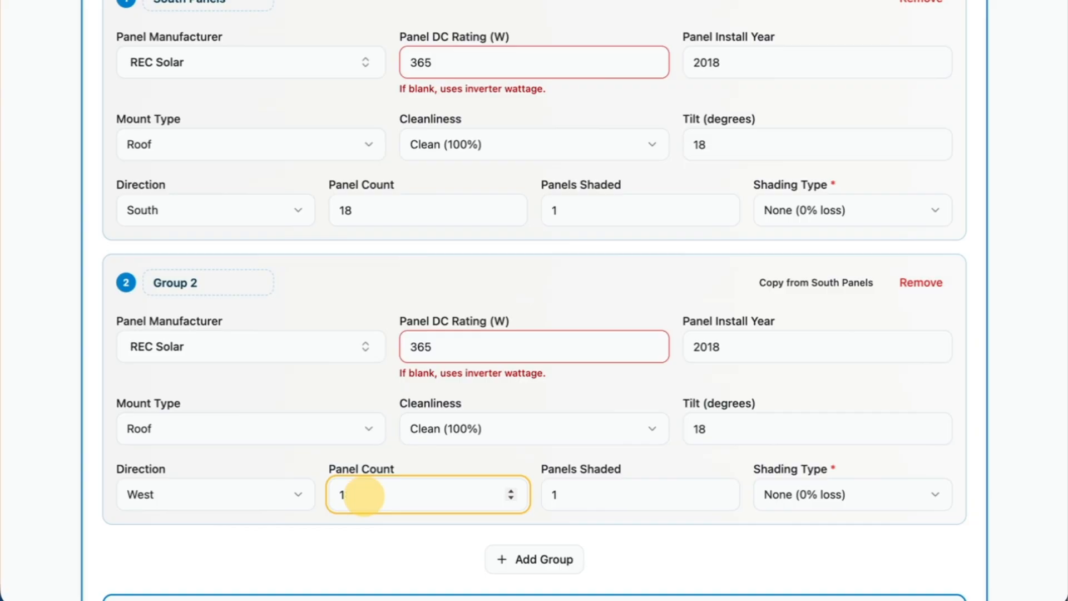
text(0)
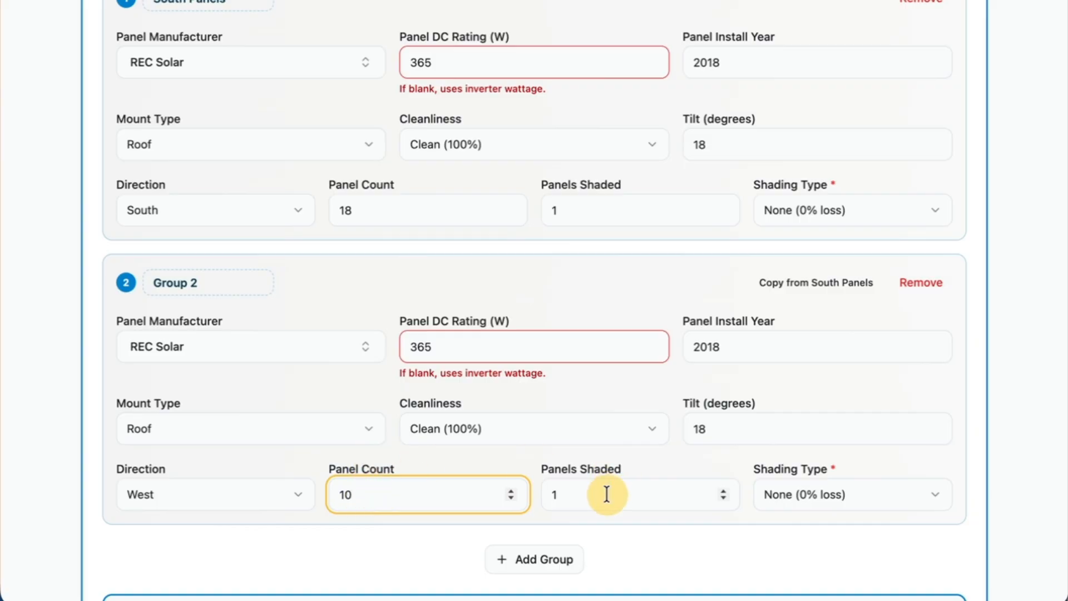
Clear the number of shaded panels in Group 2.
click(554, 495)
key(BackSpace)
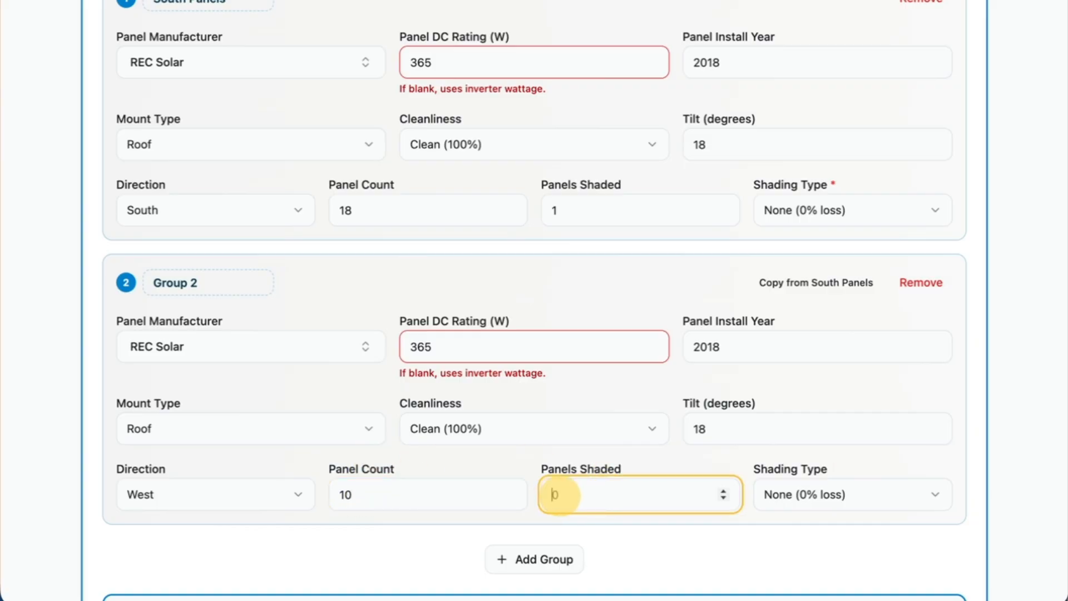
click(627, 530)
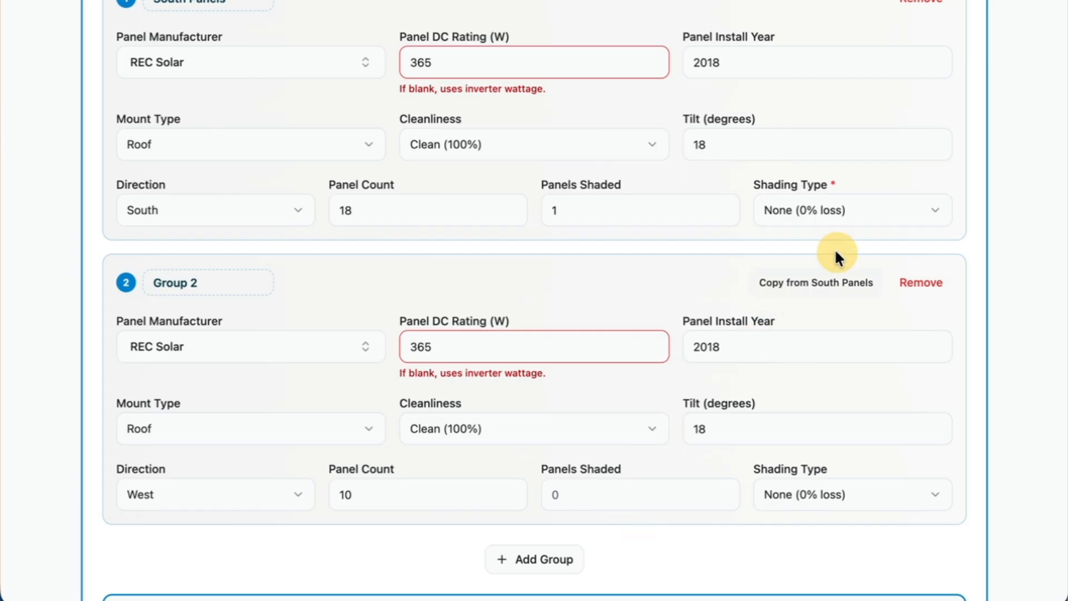
Set the South Panels group's shading type to Soft (50%).
click(827, 221)
click(823, 291)
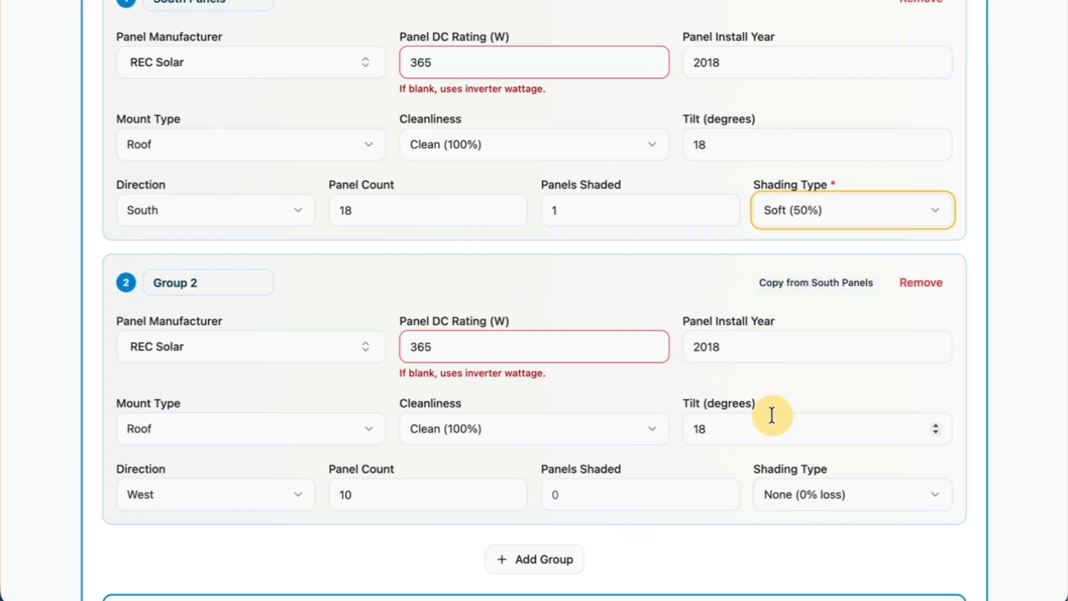
click(763, 533)
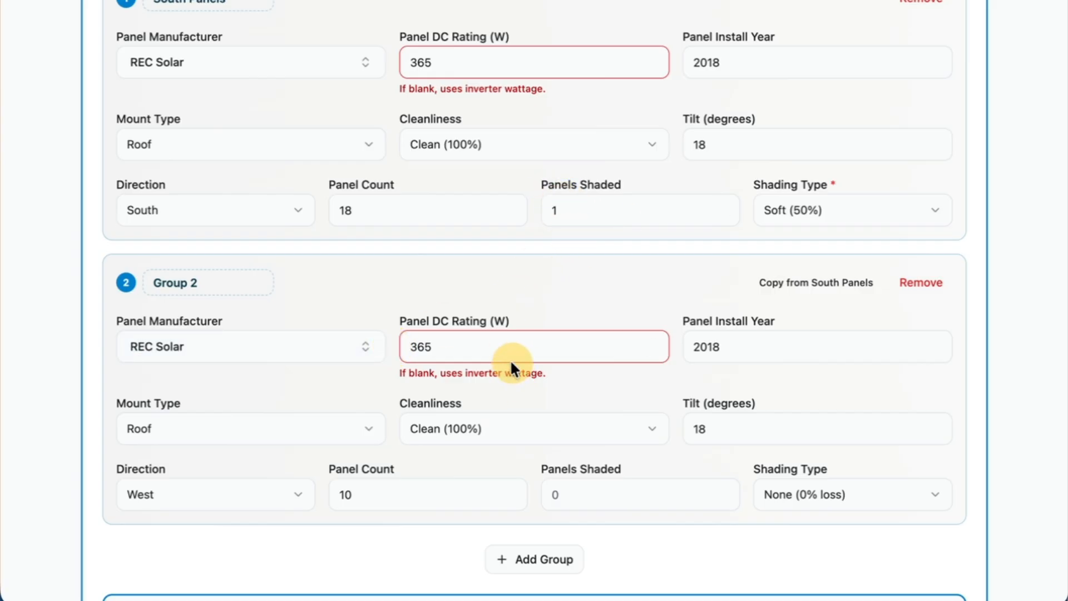
Review both panel groups and compare the tilt of South Panels with that of Group 2.
scroll(497, 259, down, 2)
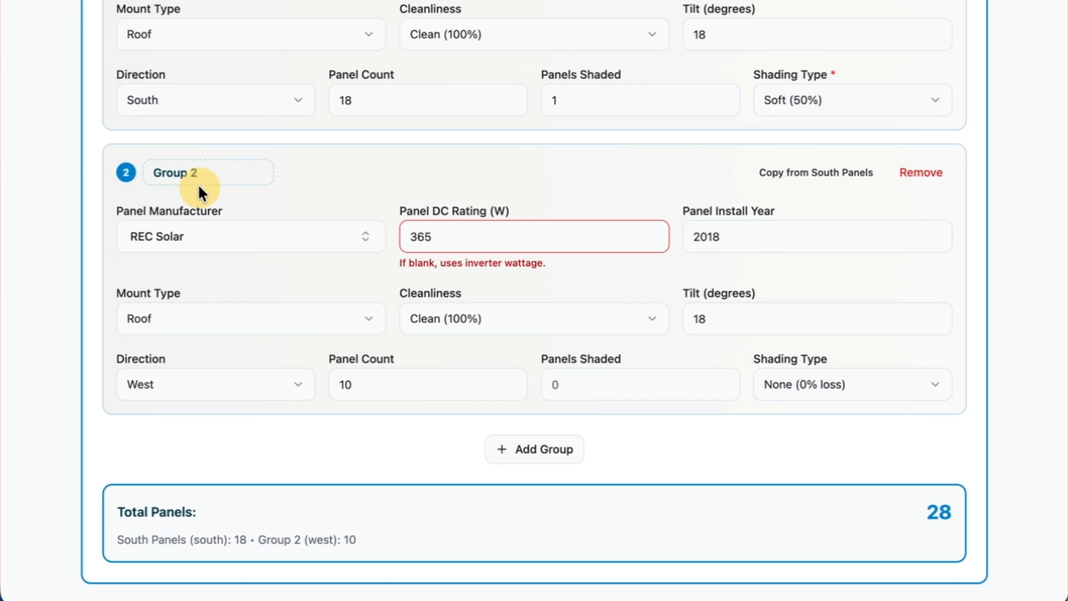
scroll(399, 225, up, 1)
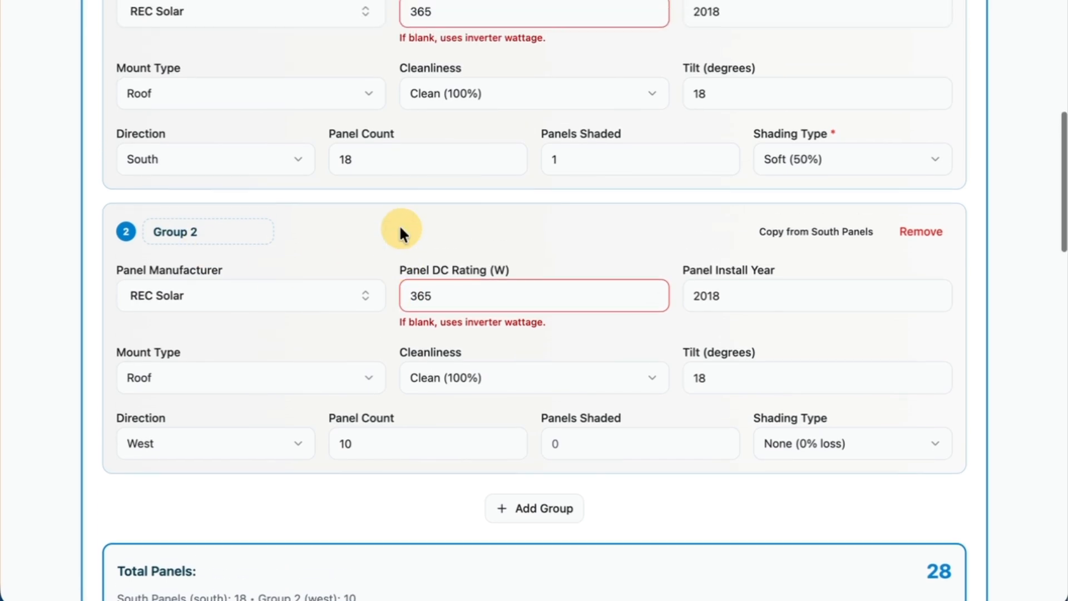
scroll(399, 225, up, 1)
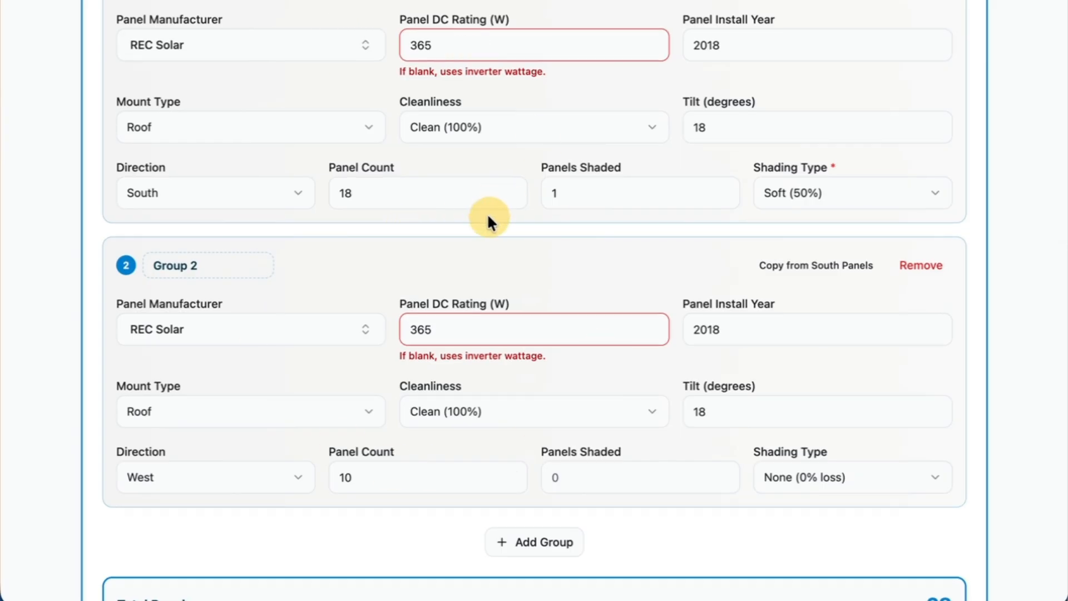
click(705, 126)
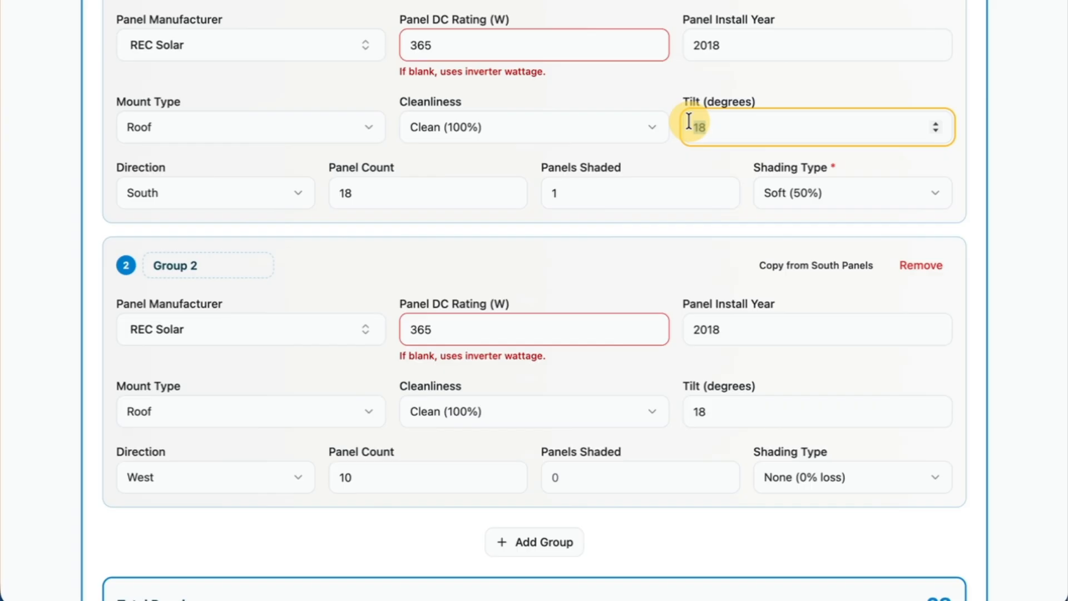
click(703, 414)
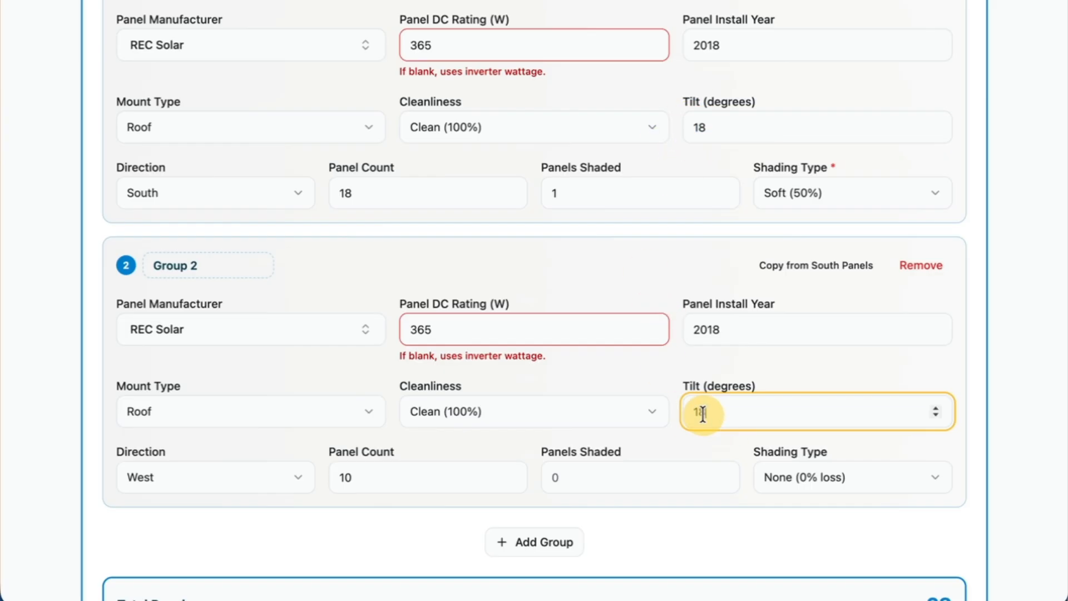
click(739, 551)
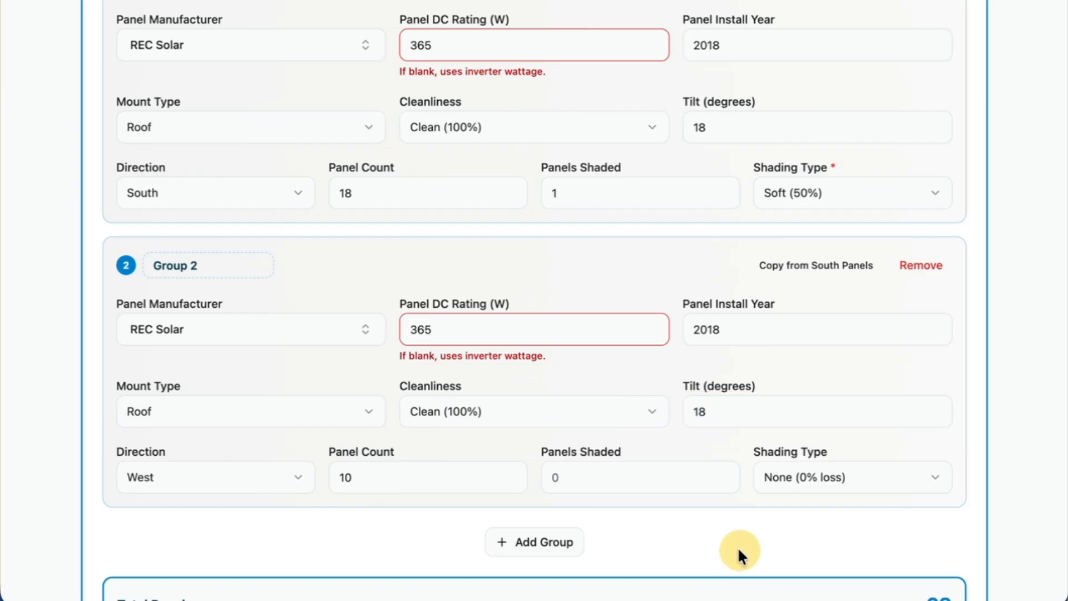
Change Group 2's panel manufacturer to CertainTeed.
scroll(428, 263, up, 3)
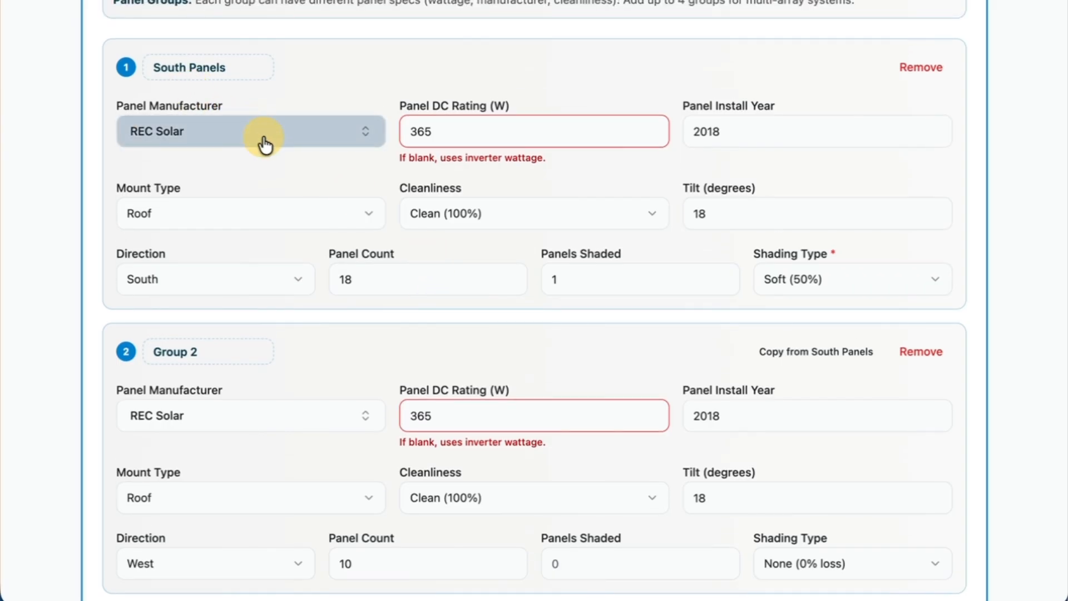
scroll(252, 173, down, 1)
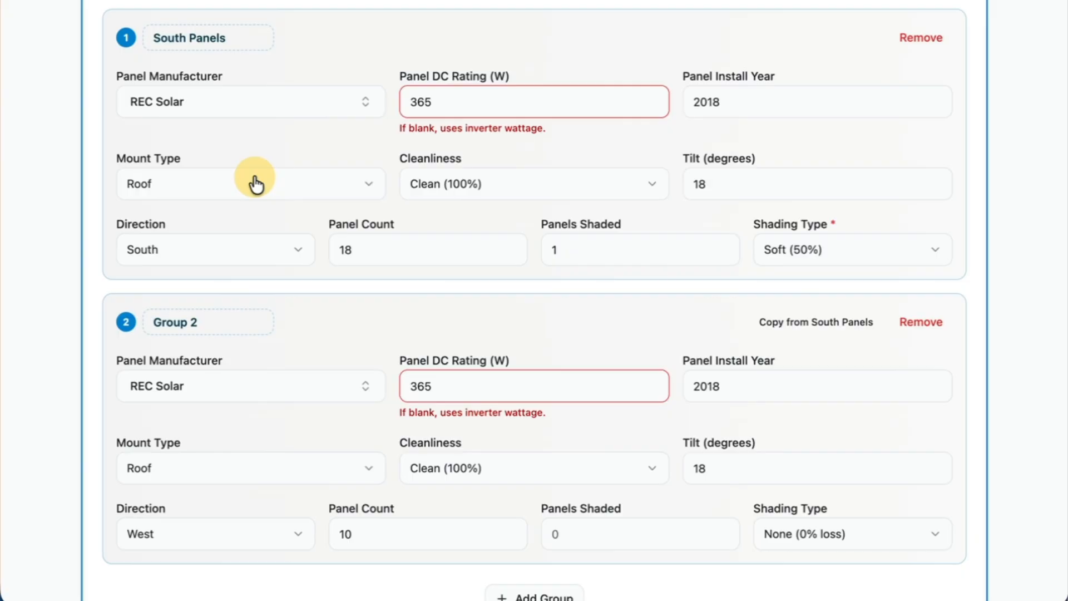
click(270, 396)
click(202, 273)
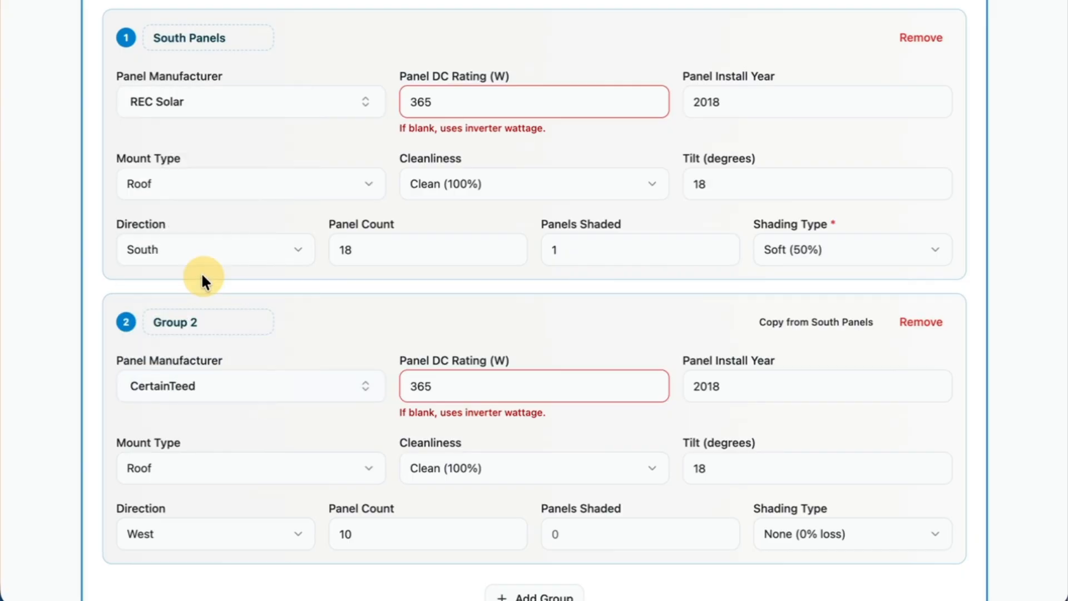
Set Group 2's panel DC rating to 400 W and its panel install year to 2021.
click(453, 386)
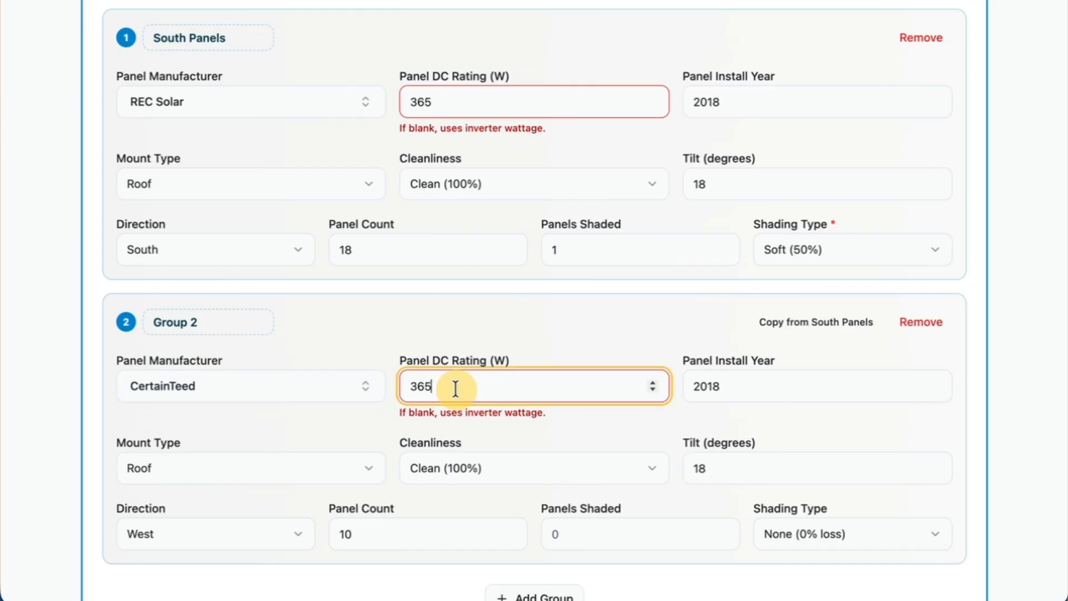
text(4000)
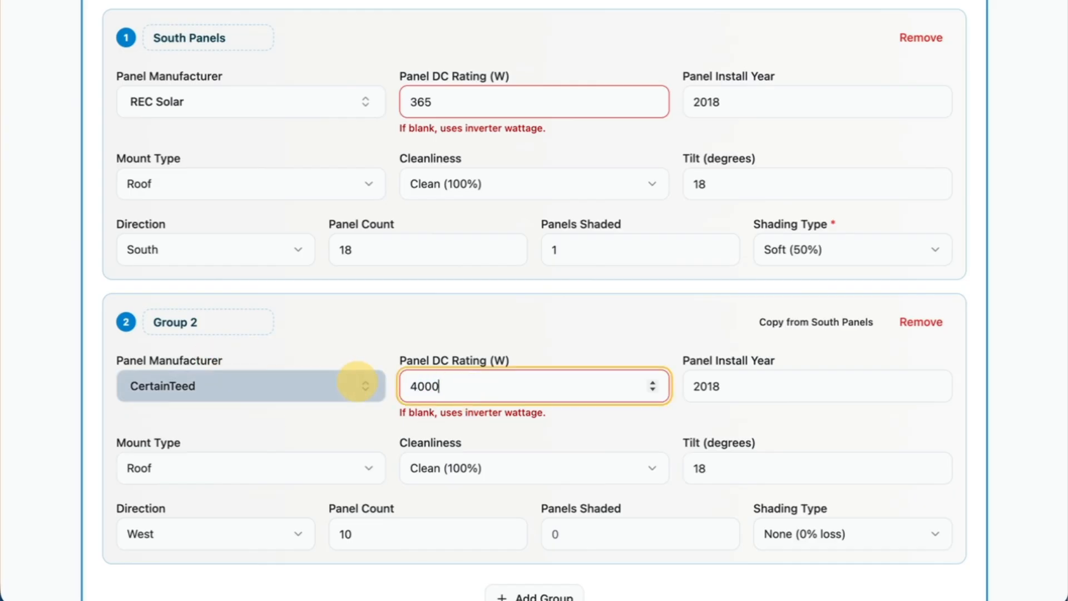
key(BackSpace)
click(424, 328)
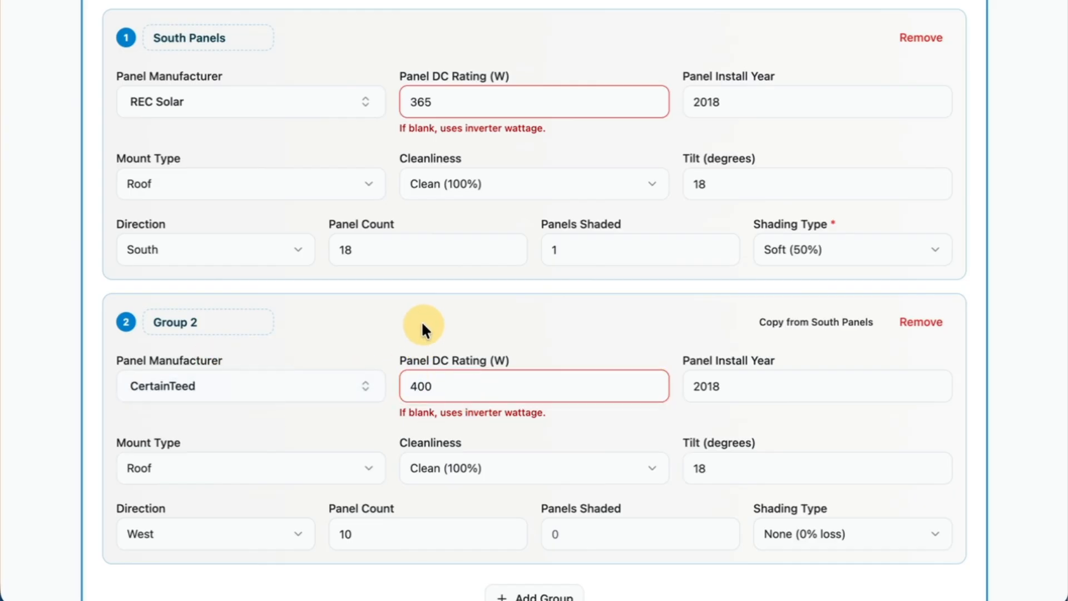
click(689, 386)
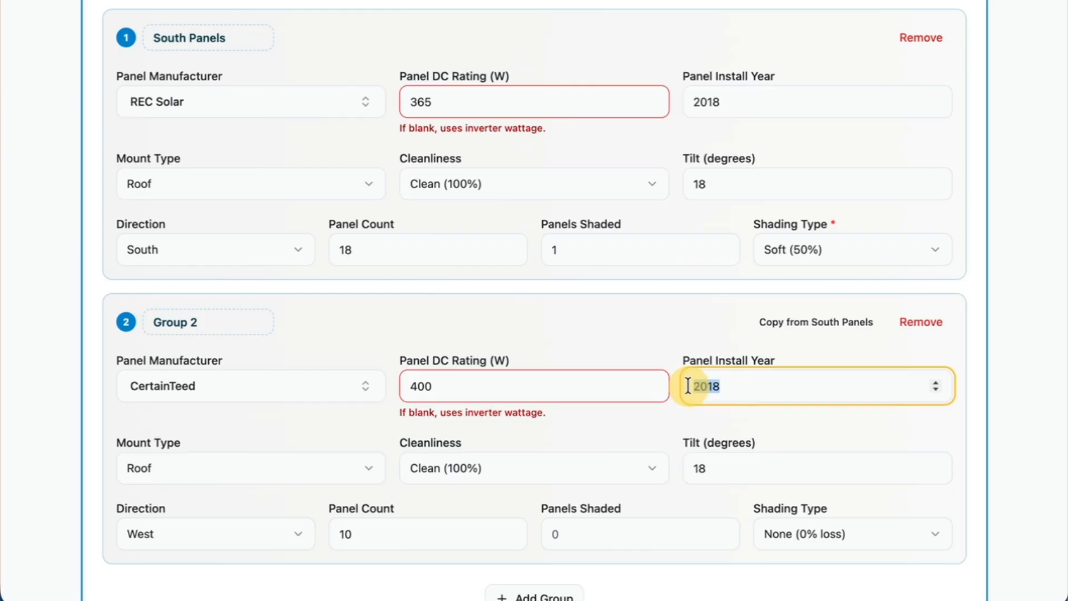
text(2021)
click(656, 339)
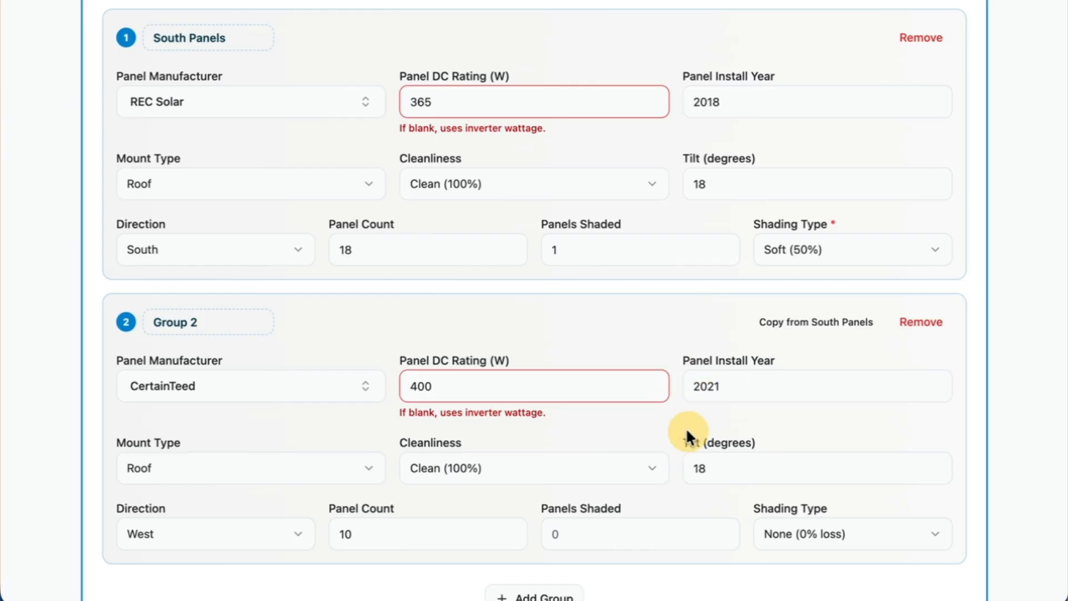
Set Group 2's direction to South and its panel count to 11.
scroll(612, 470, down, 2)
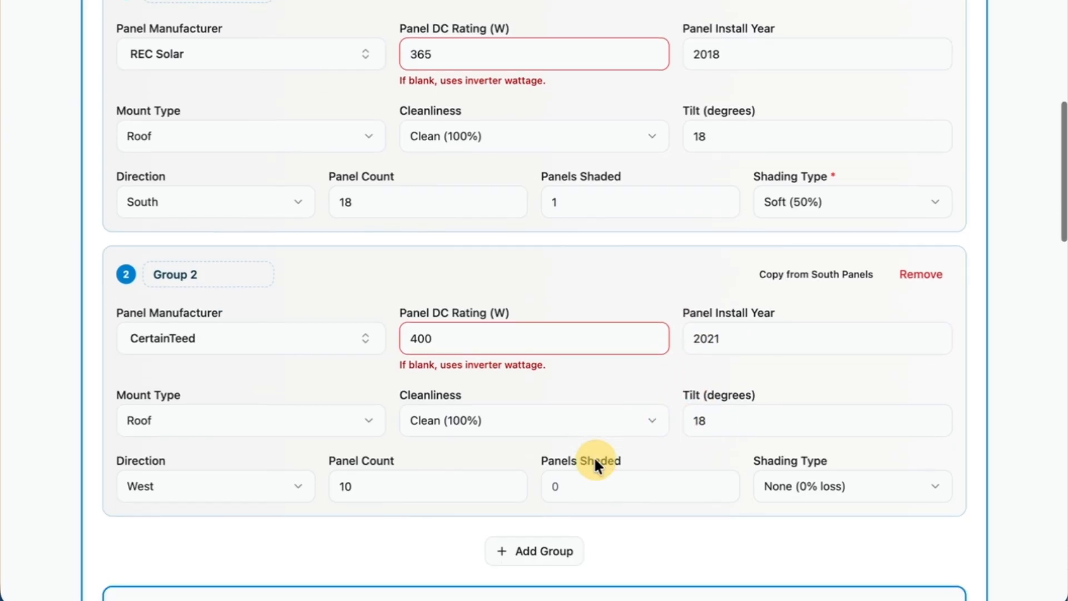
click(370, 496)
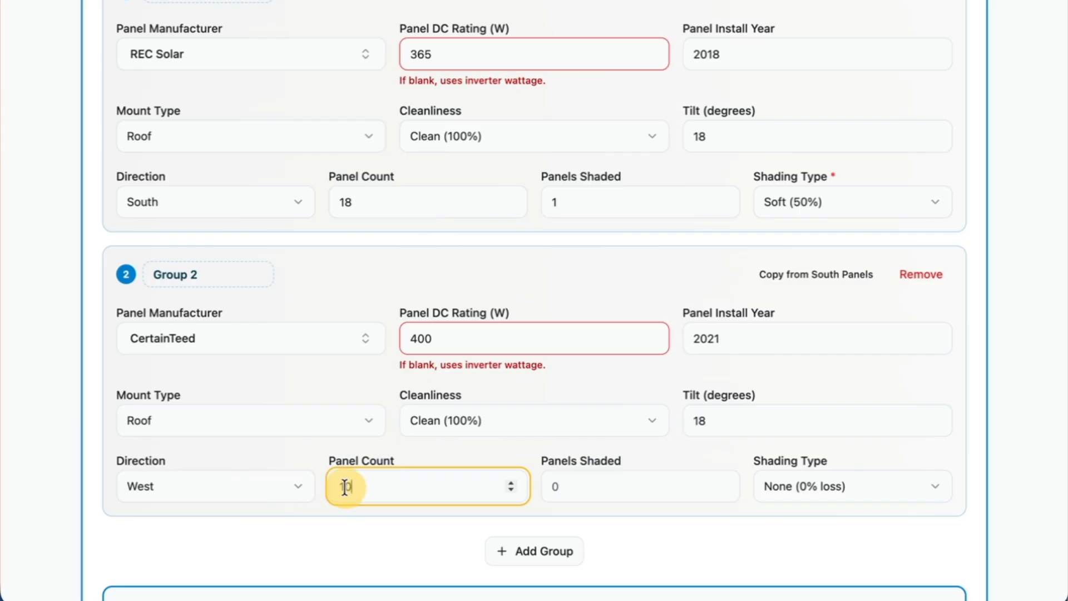
click(270, 489)
click(186, 192)
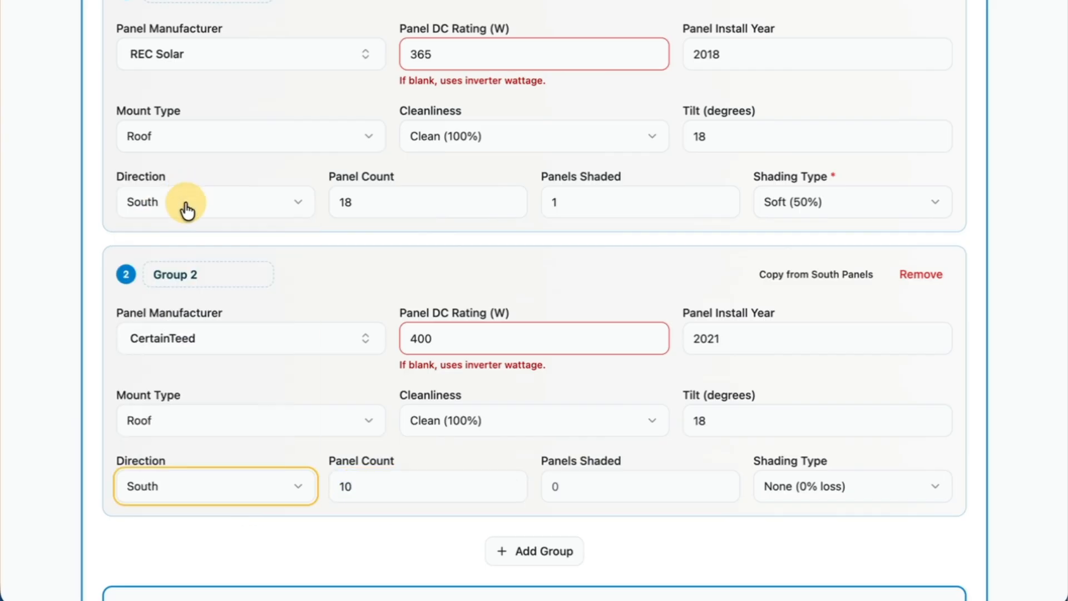
click(365, 492)
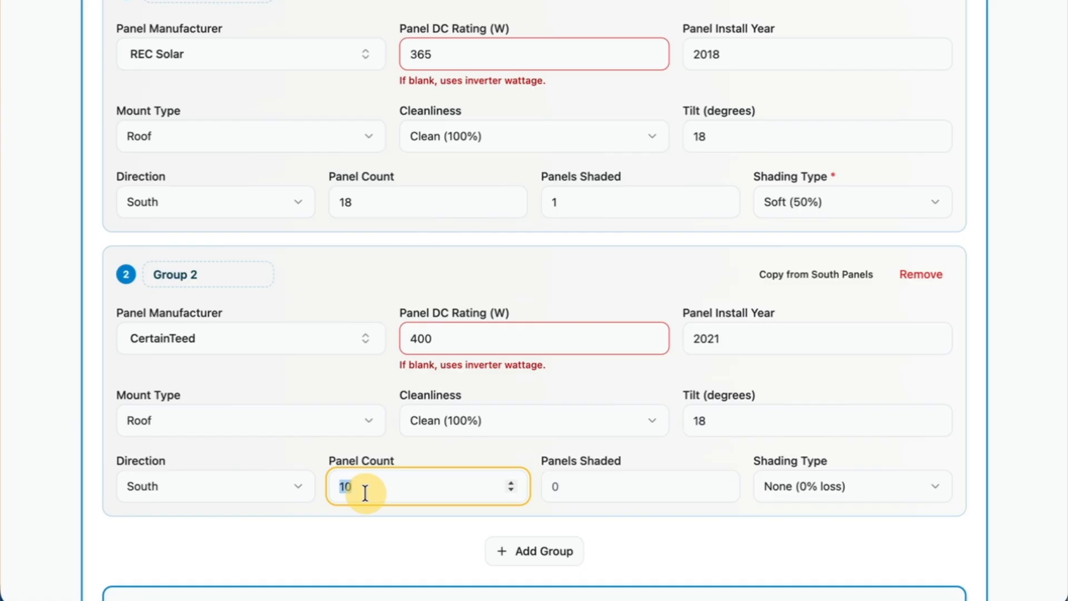
text(1)
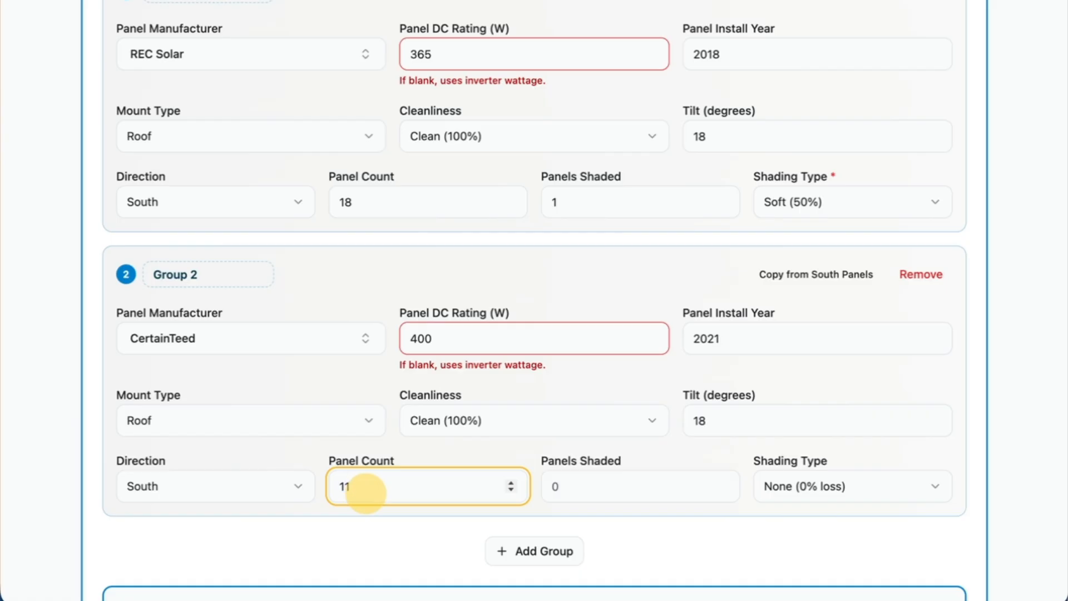
click(746, 551)
scroll(746, 550, down, 1)
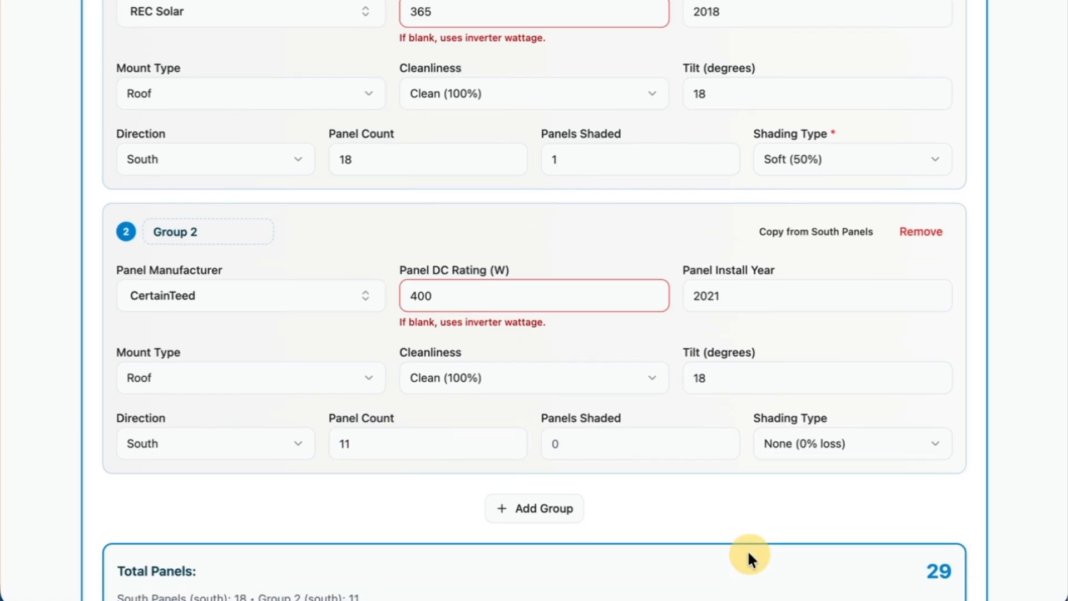
scroll(747, 550, down, 2)
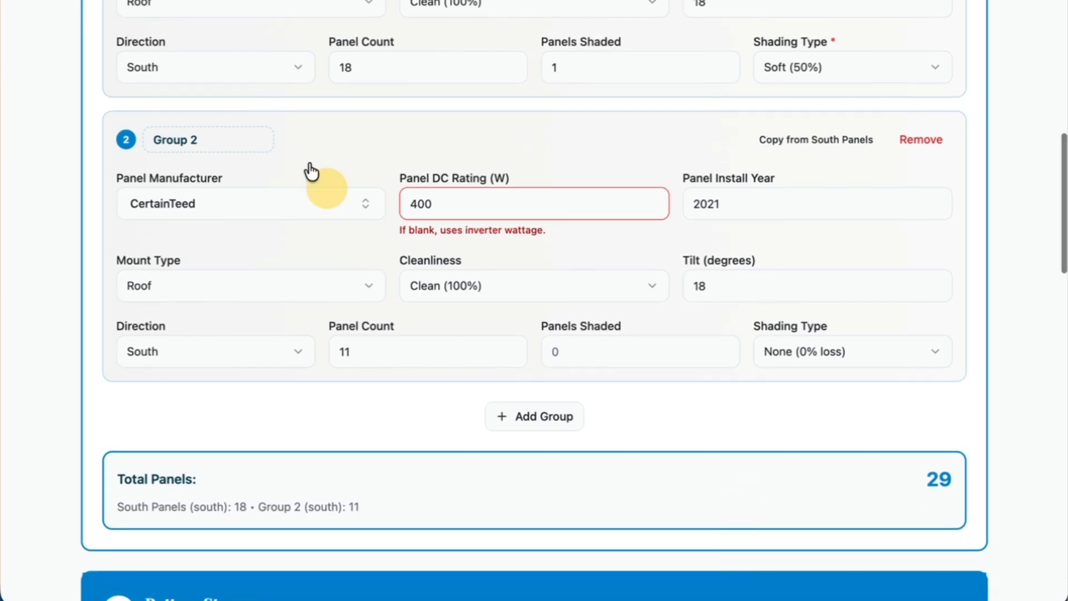
Rename Group 2 as Newer Panels.
drag(223, 142, 132, 136)
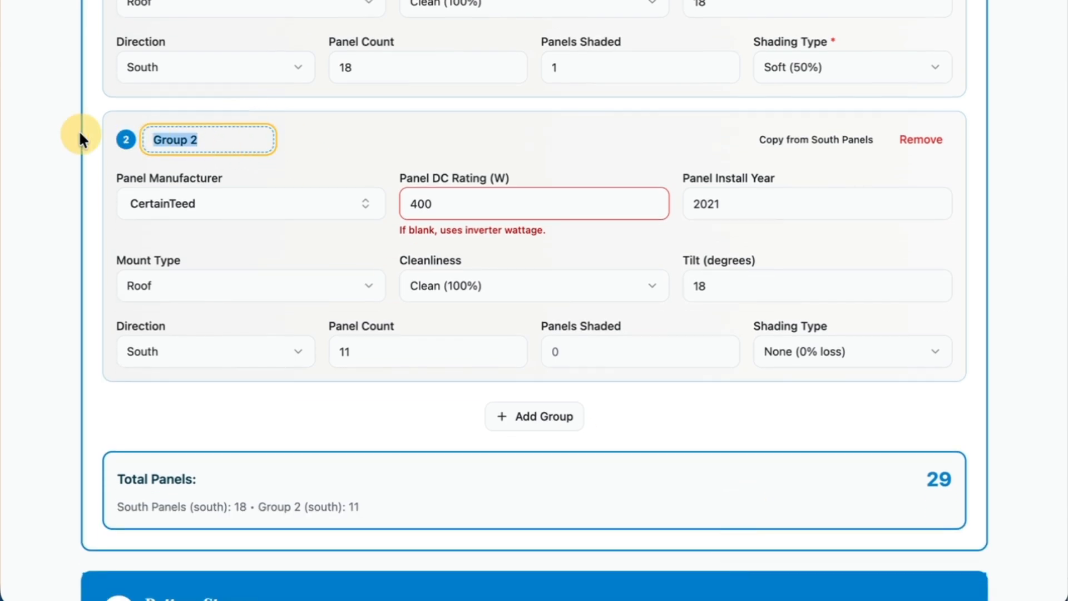
text(New er)
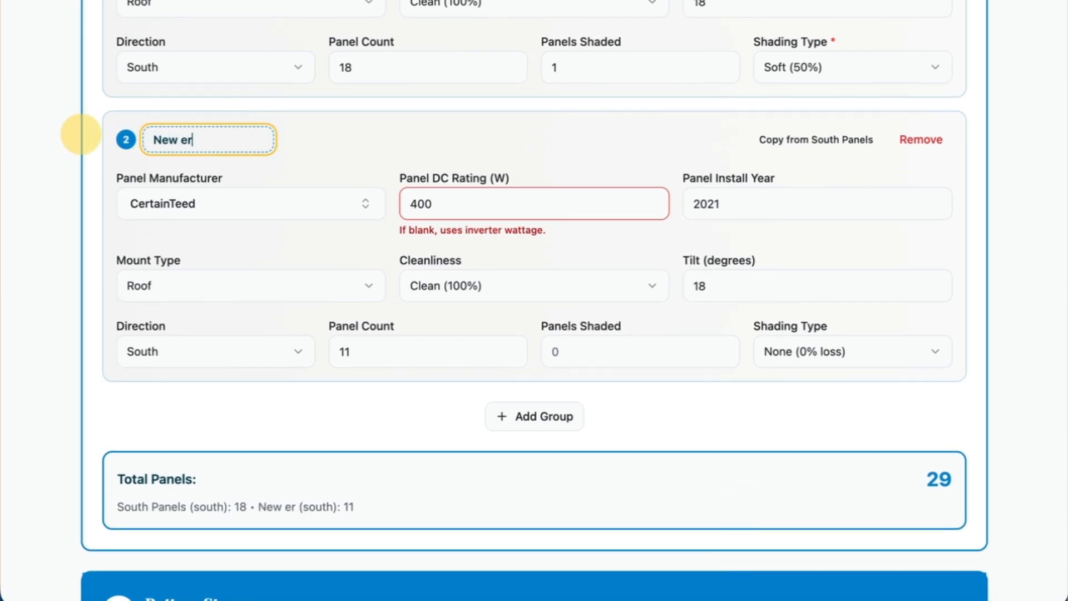
key(BackSpace)
key(BackSpace)
key(BackSpace)
text(er Panels)
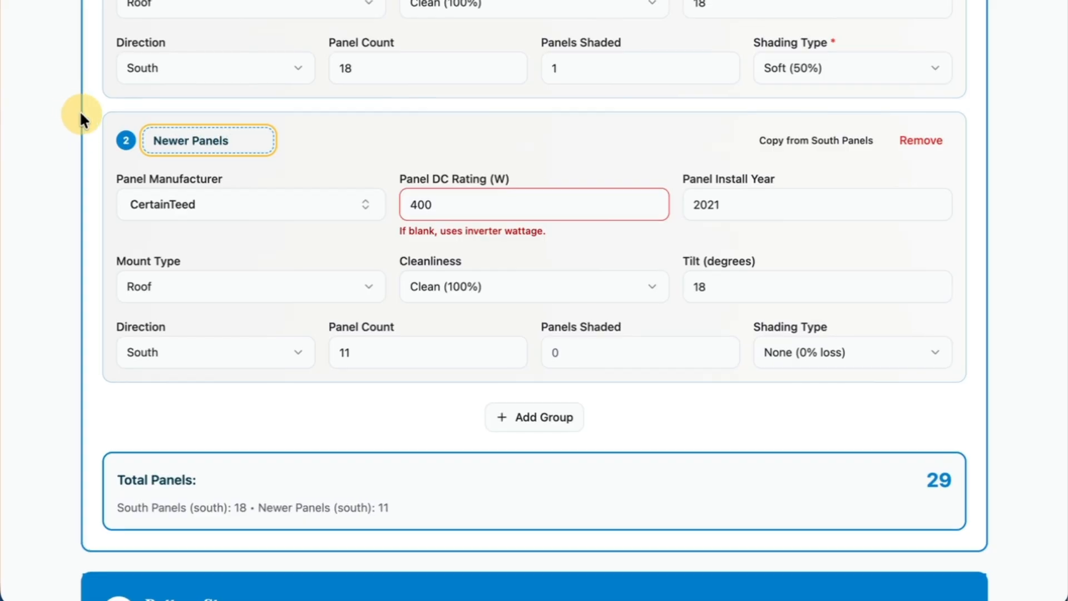
Rename the South Panels group as Older Panels.
scroll(202, 167, up, 5)
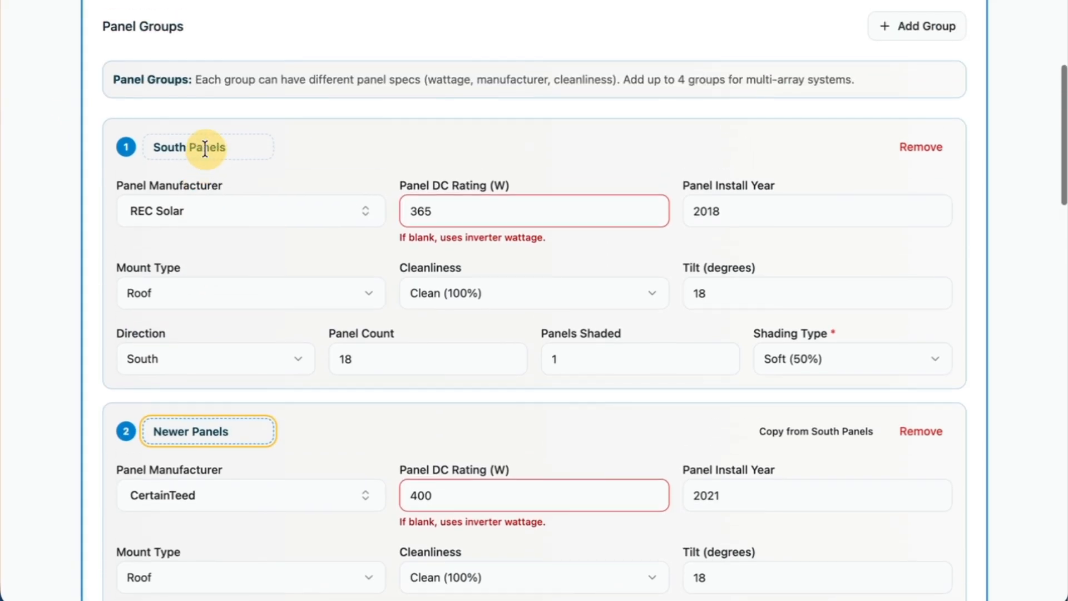
drag(186, 147, 126, 147)
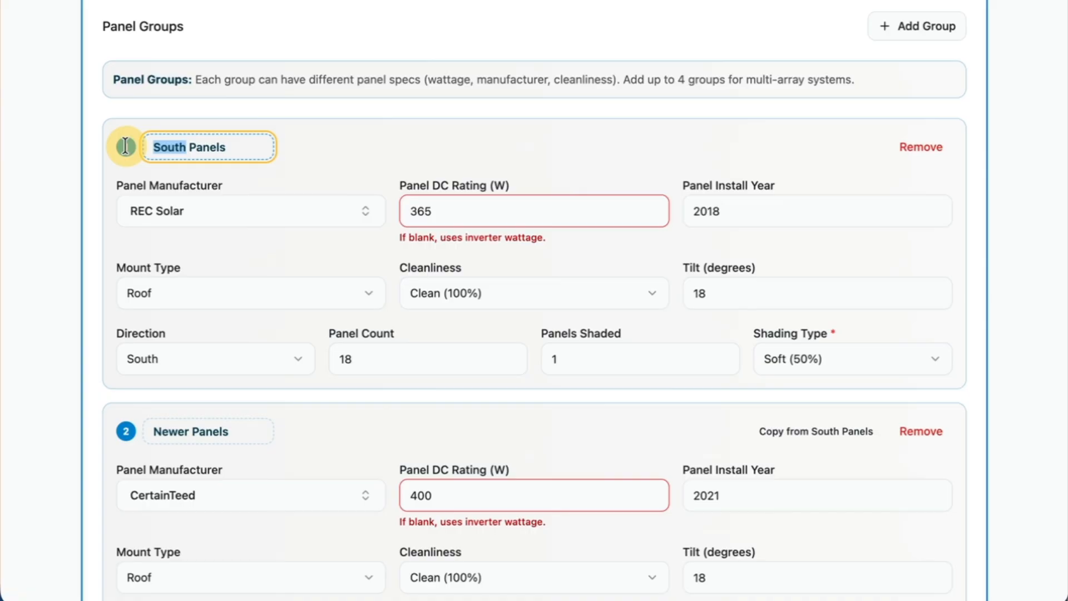
text(Older)
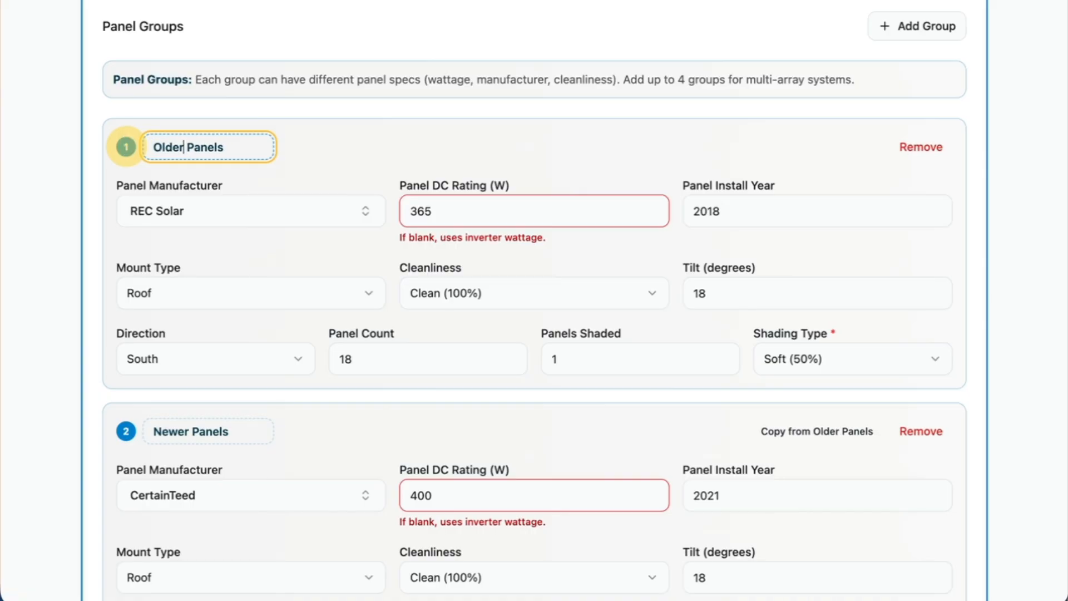
click(336, 133)
Mark the home as having battery storage and open the battery identification by photo.
scroll(353, 388, down, 5)
scroll(354, 396, down, 6)
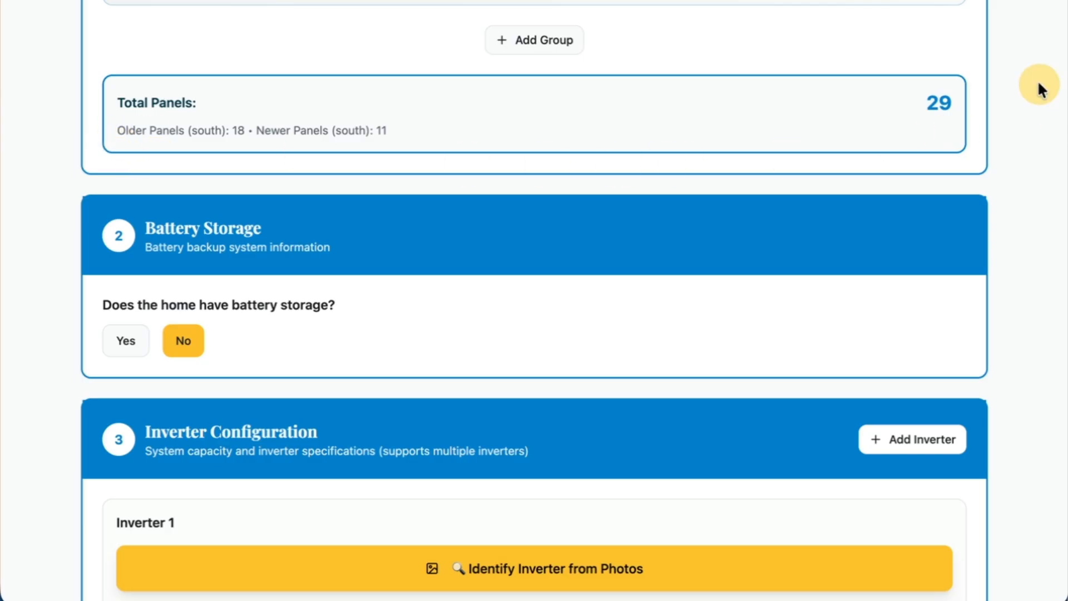
scroll(557, 334, down, 2)
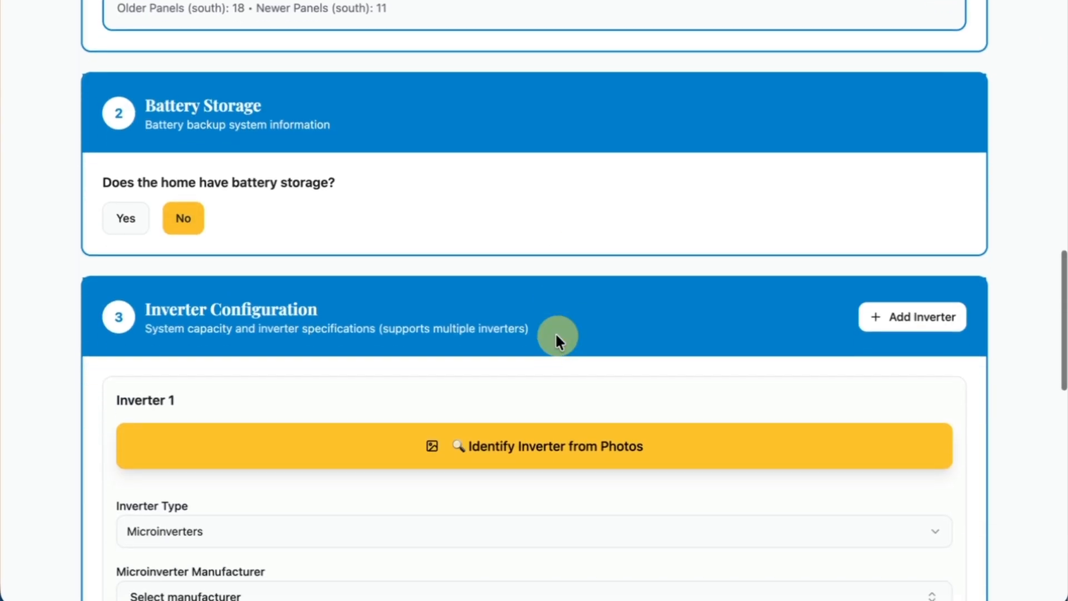
click(148, 223)
scroll(410, 199, down, 2)
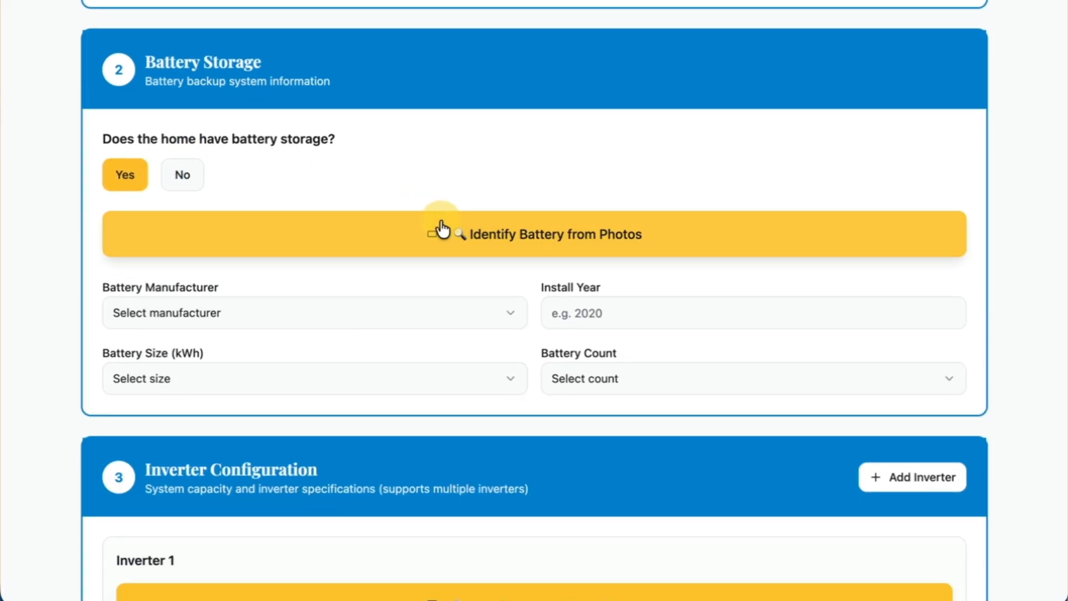
click(565, 251)
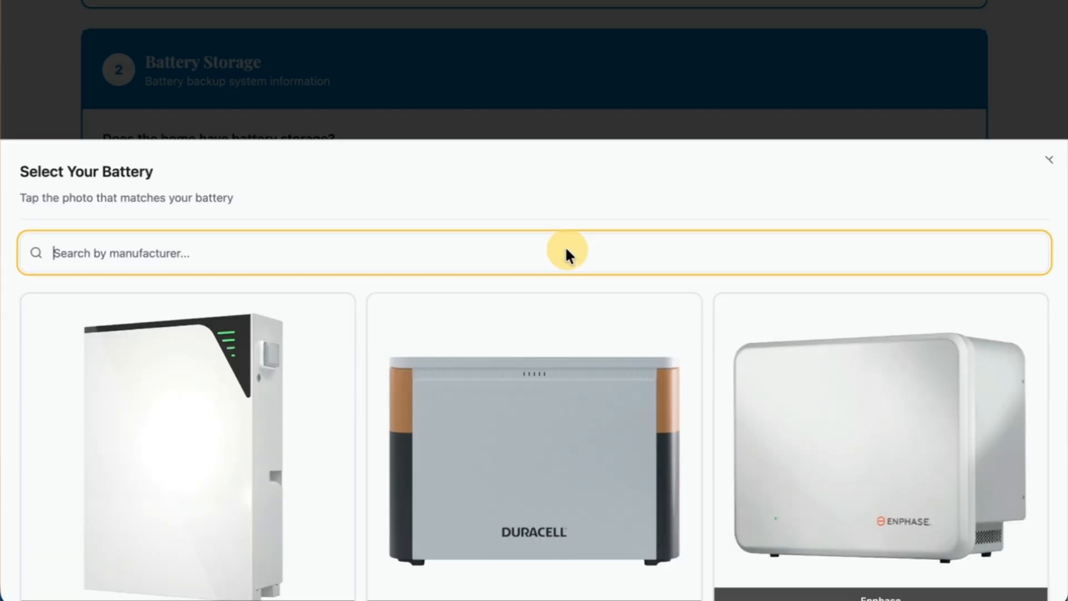
Look through the battery photos and check the form for entering a custom battery manufacturer.
scroll(487, 345, down, 4)
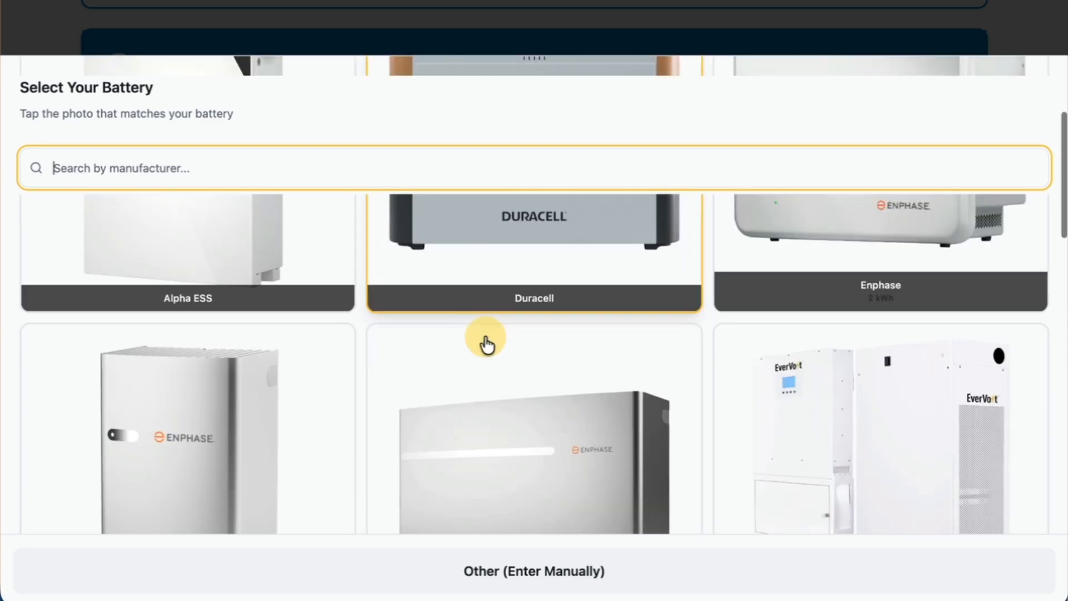
scroll(487, 345, down, 3)
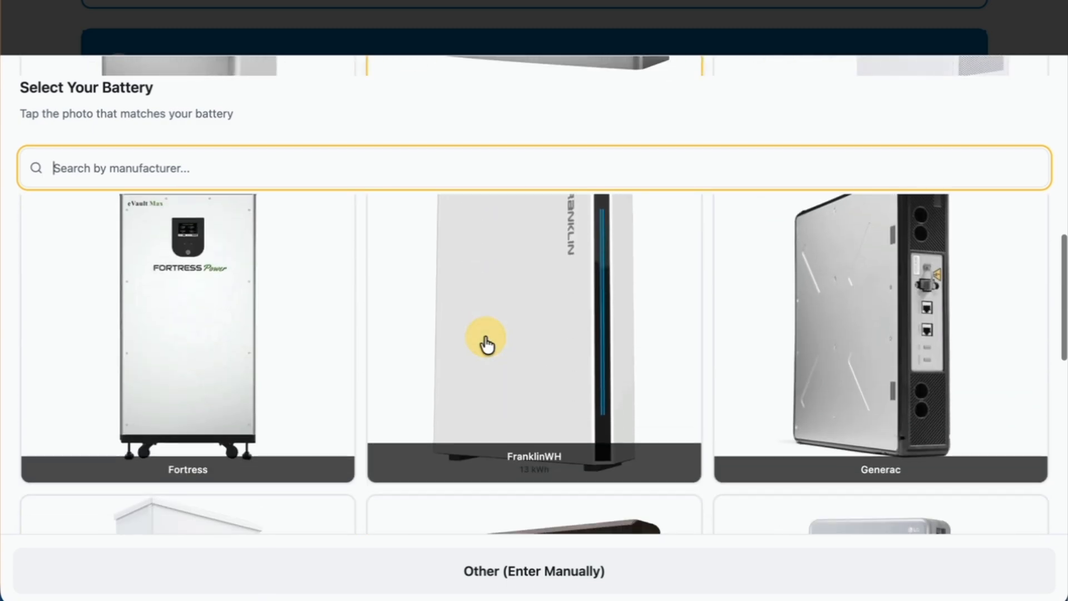
scroll(487, 345, down, 10)
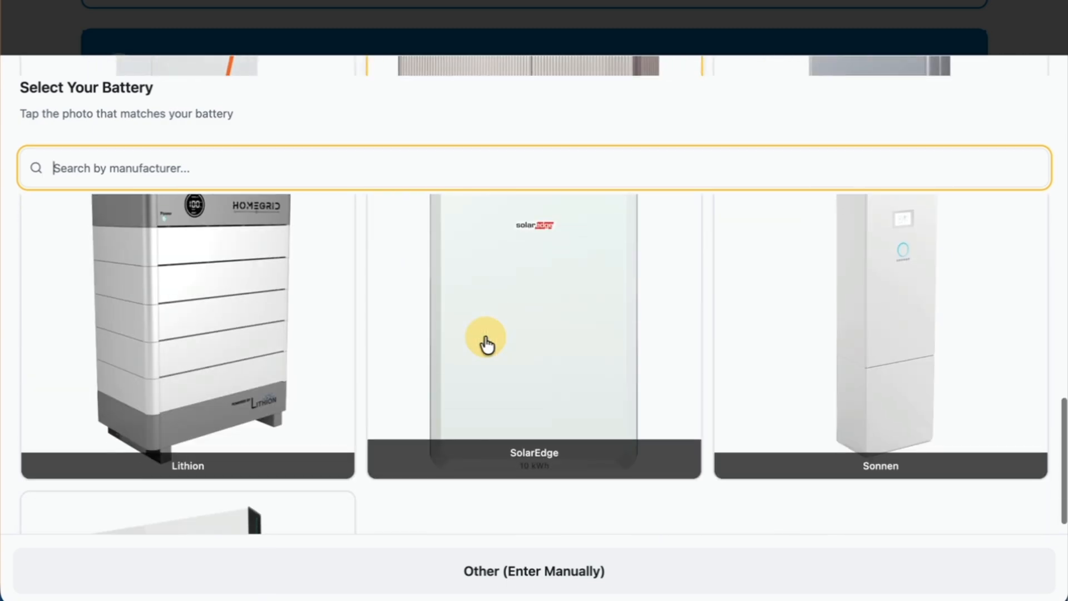
scroll(487, 345, down, 4)
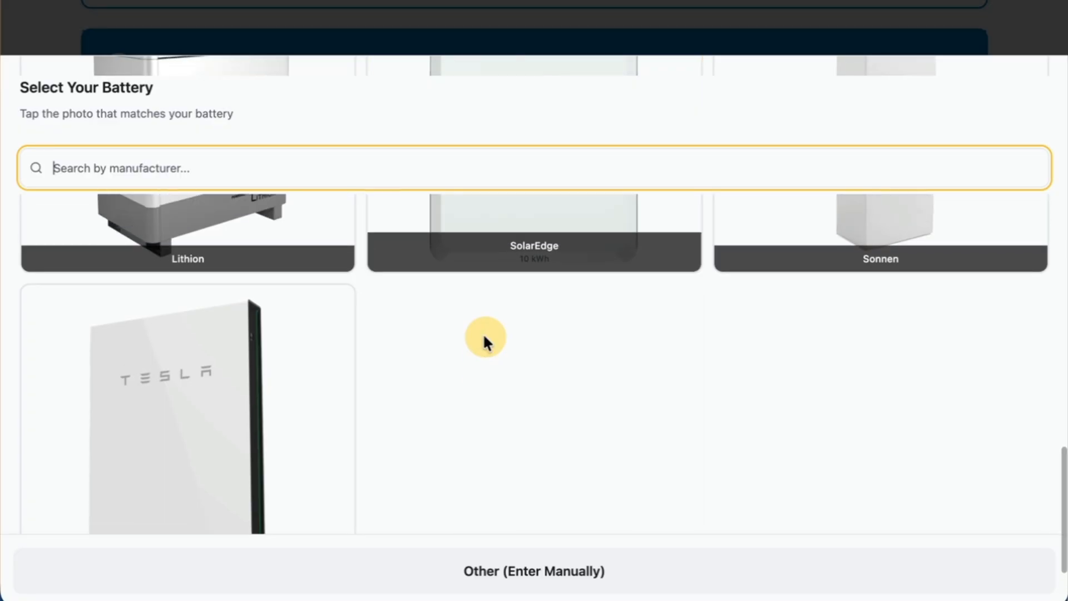
scroll(483, 337, up, 10)
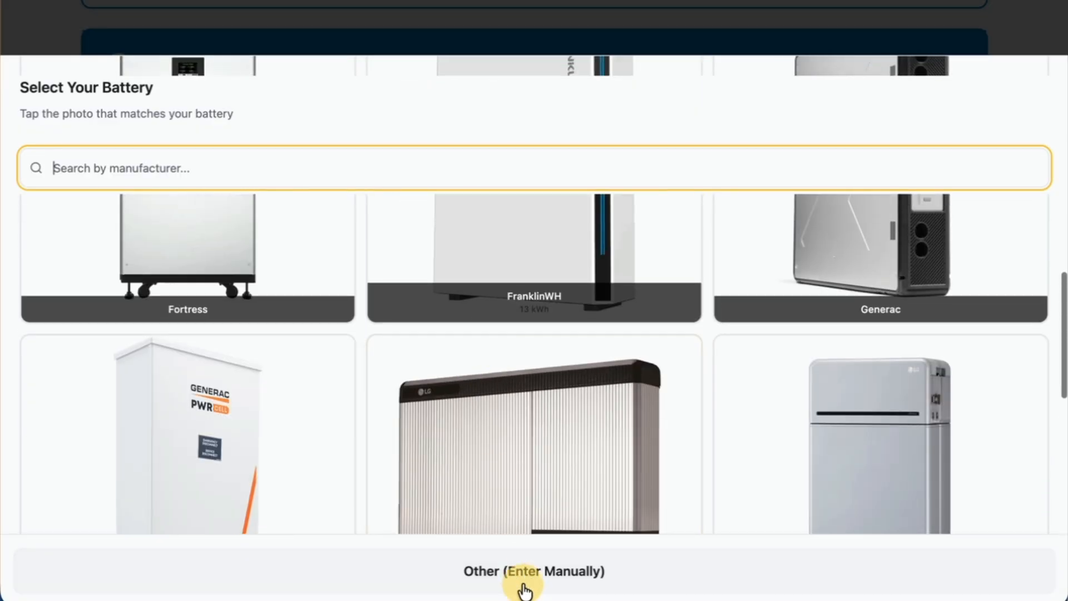
click(524, 591)
click(182, 191)
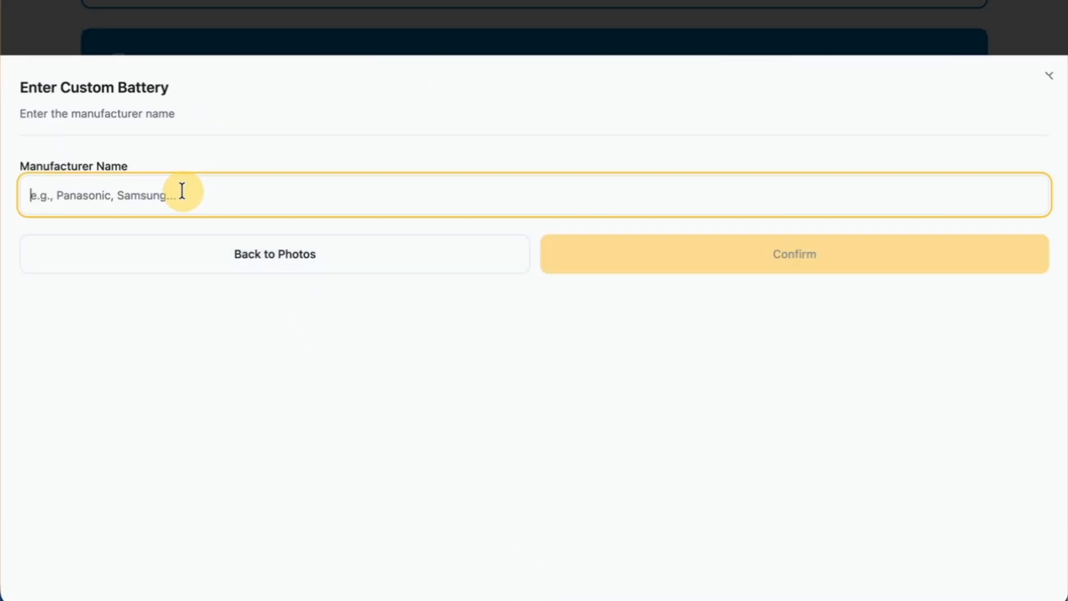
click(306, 259)
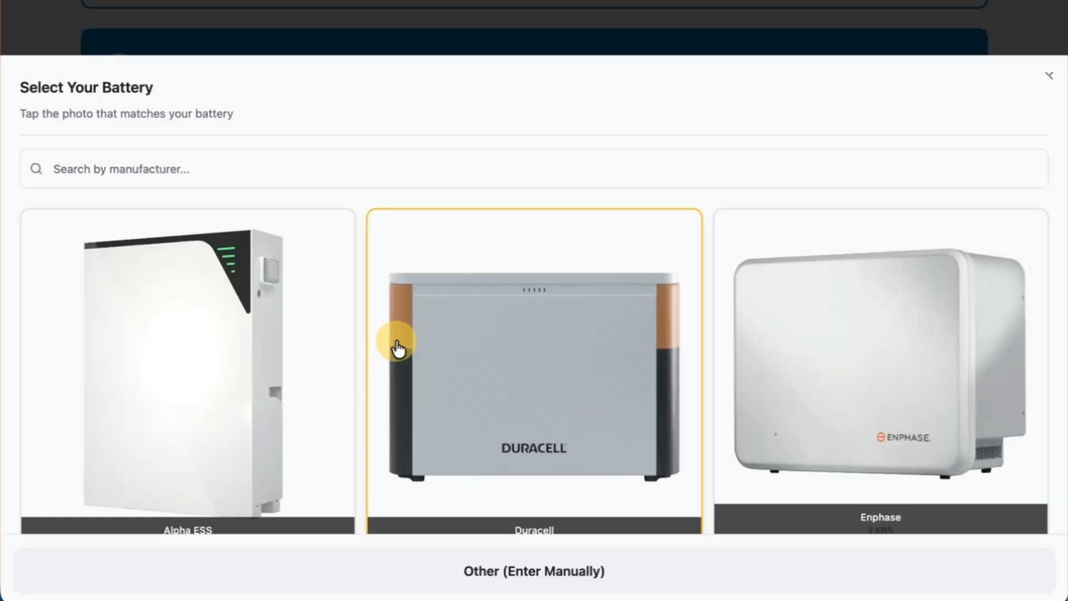
Choose Duracell as the battery and set its install year to 2018.
click(490, 362)
scroll(386, 384, down, 2)
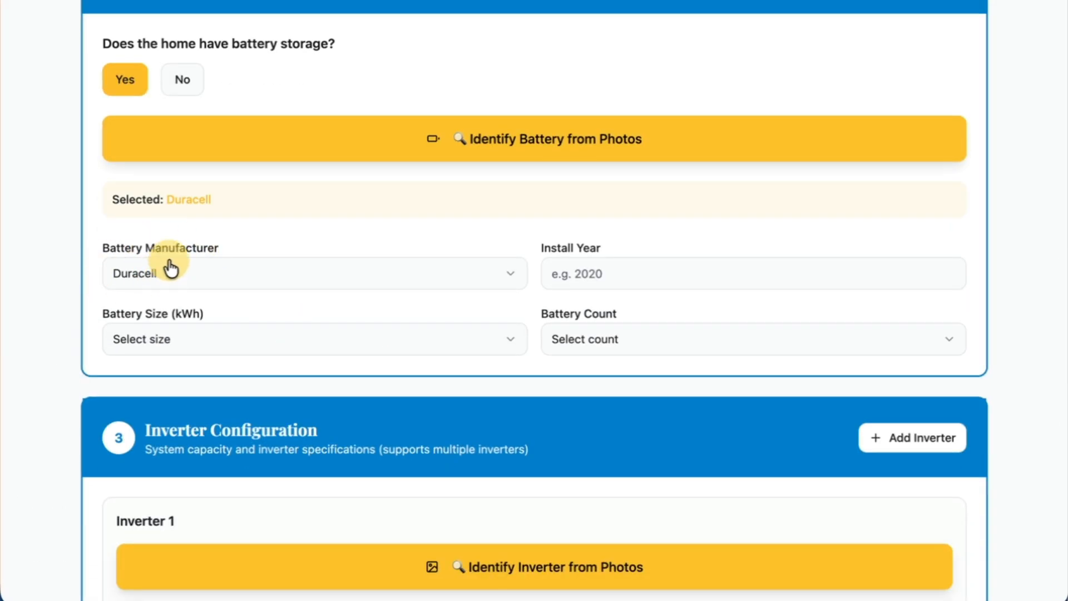
click(634, 269)
text(2018)
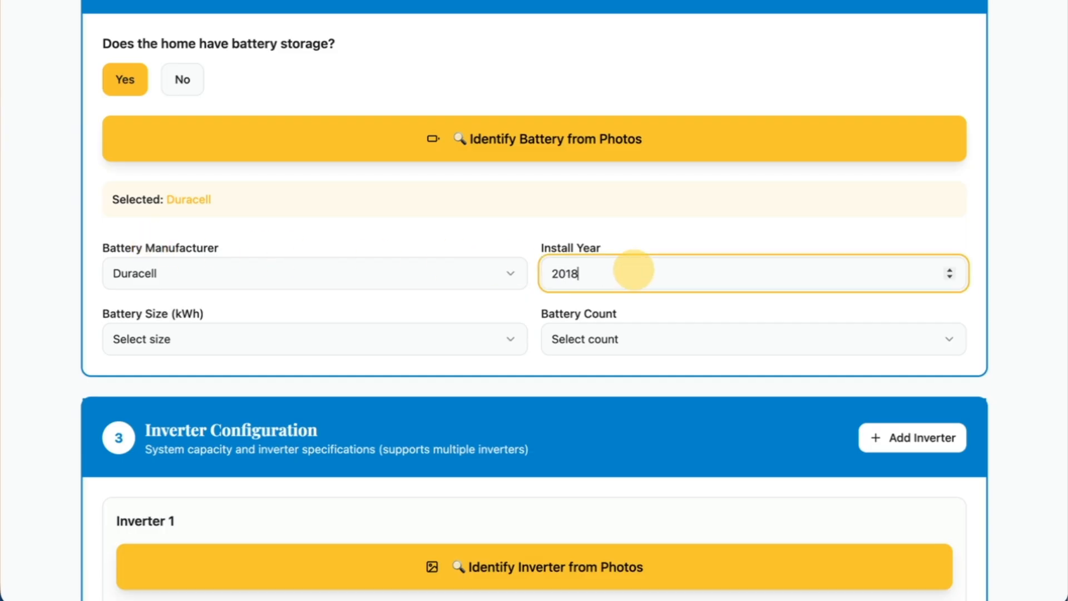
Look through the battery size options and try Manual Input.
click(376, 332)
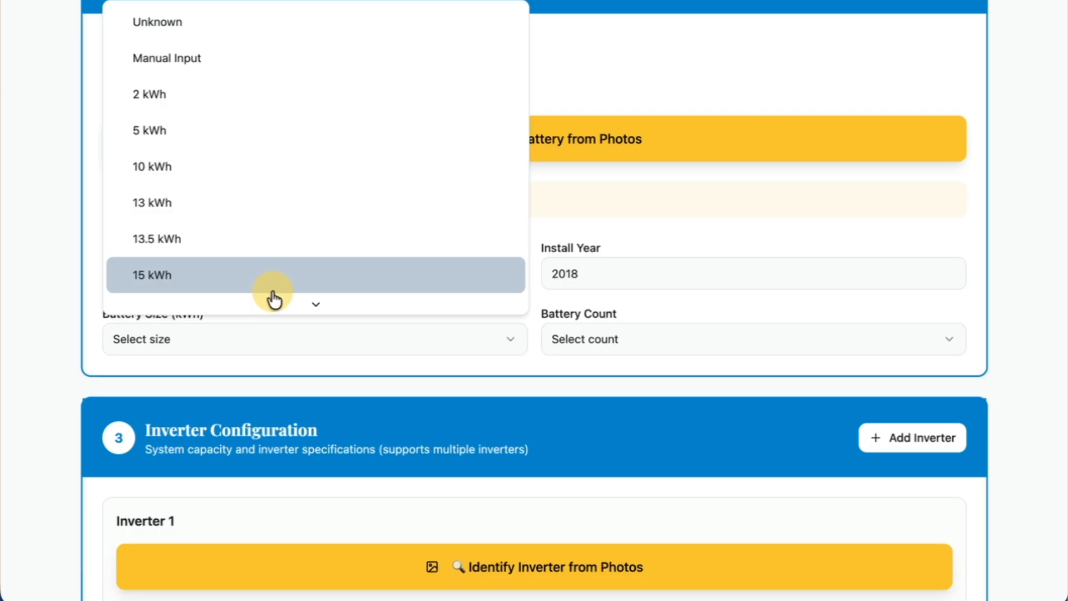
click(353, 371)
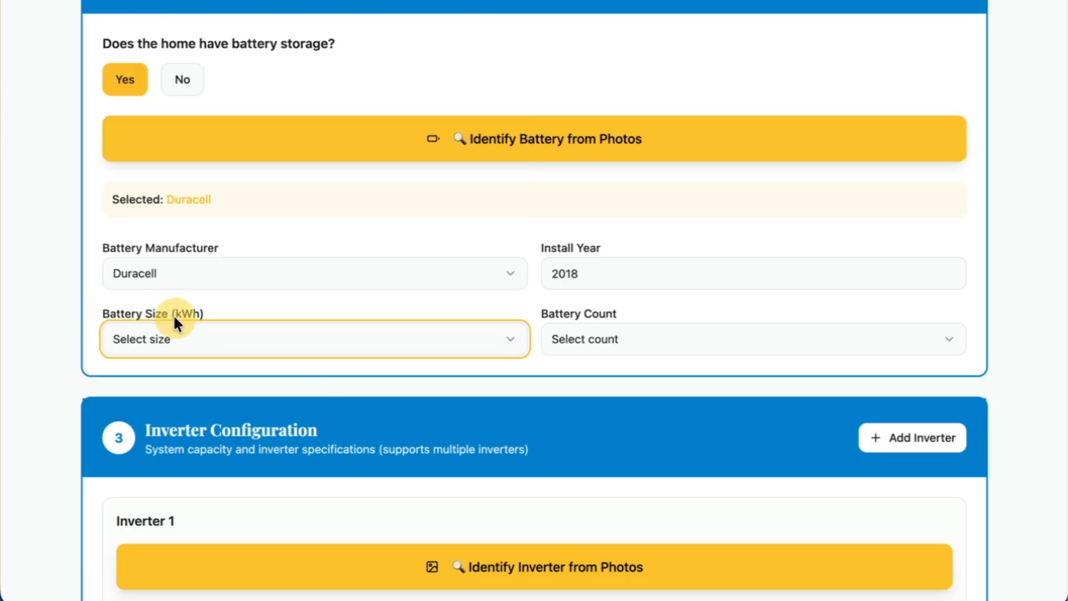
click(207, 344)
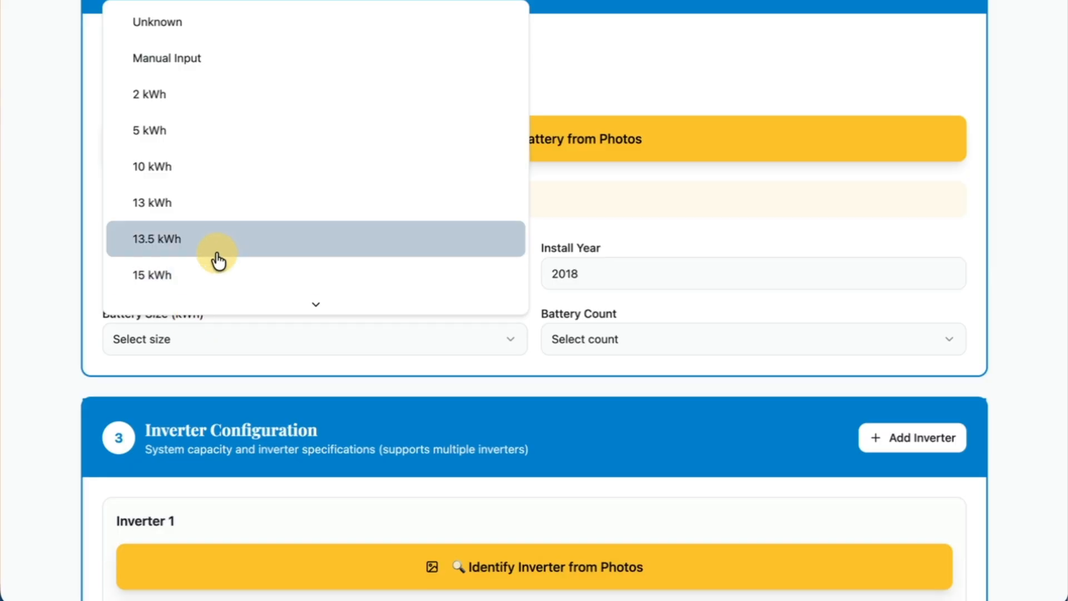
scroll(221, 255, down, 2)
scroll(221, 254, up, 2)
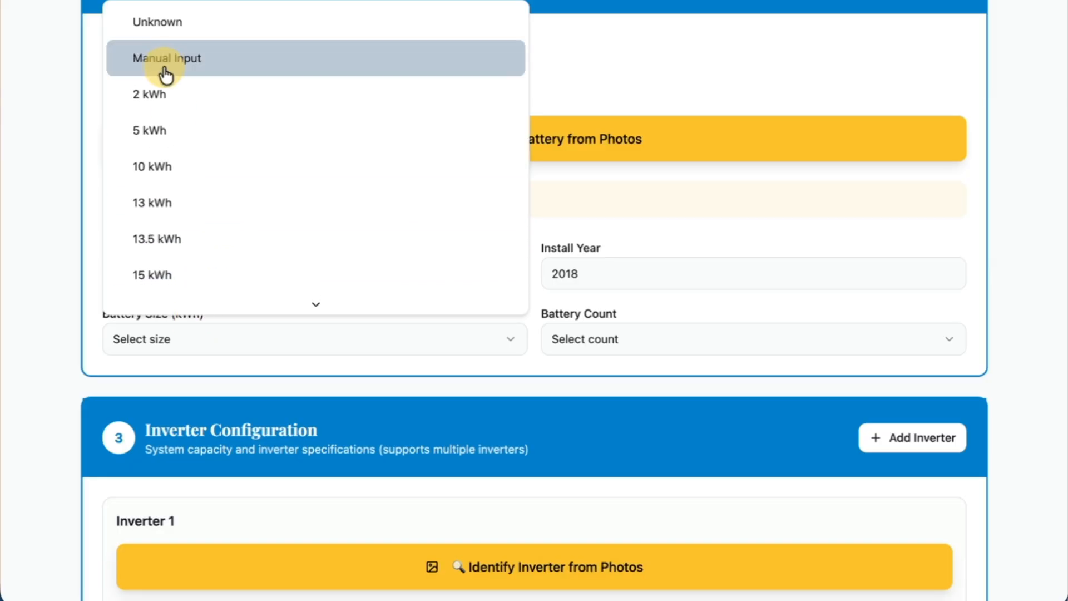
click(167, 71)
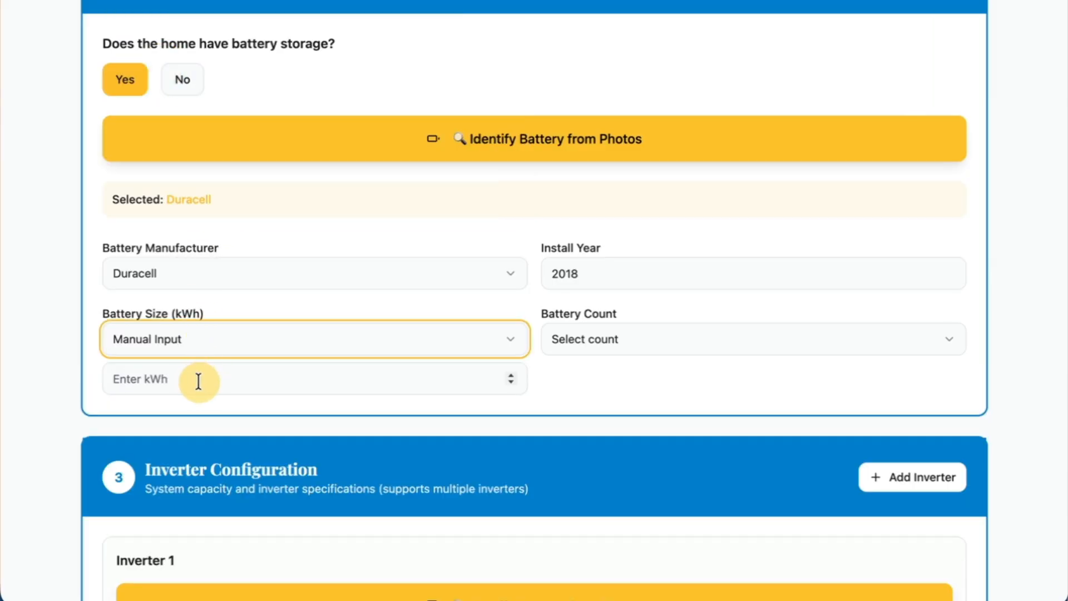
Set the battery size to Unknown and the battery count to 2.
click(196, 348)
click(255, 21)
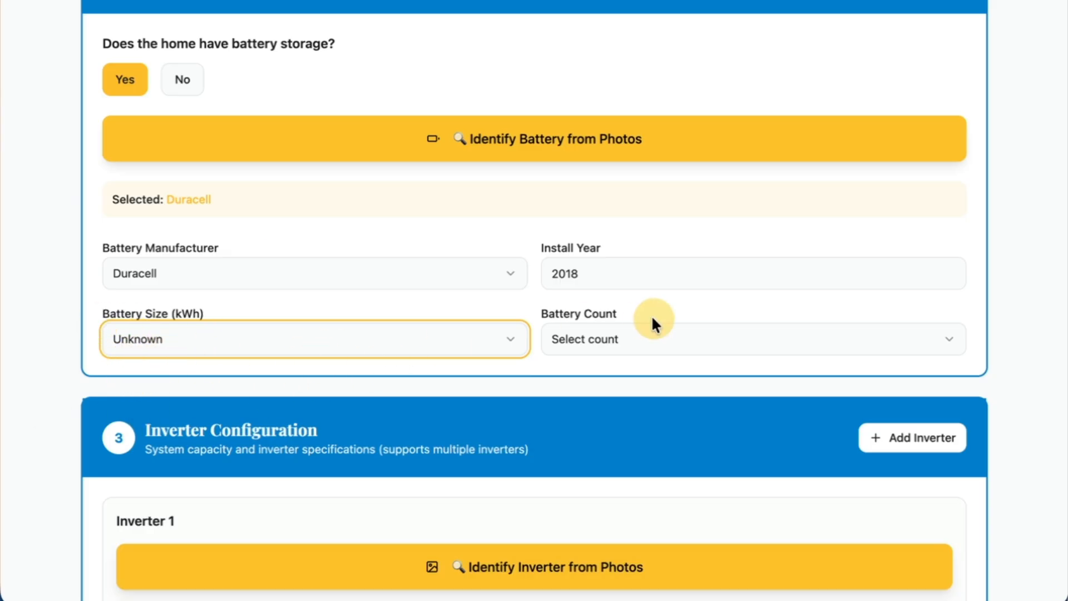
click(639, 348)
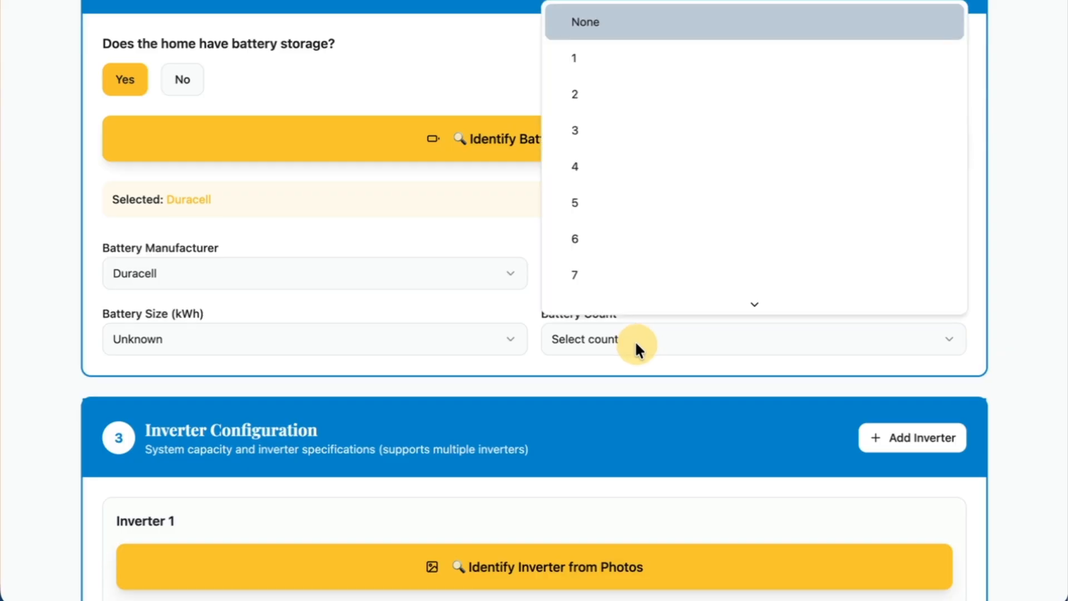
click(615, 110)
click(537, 376)
scroll(536, 376, down, 1)
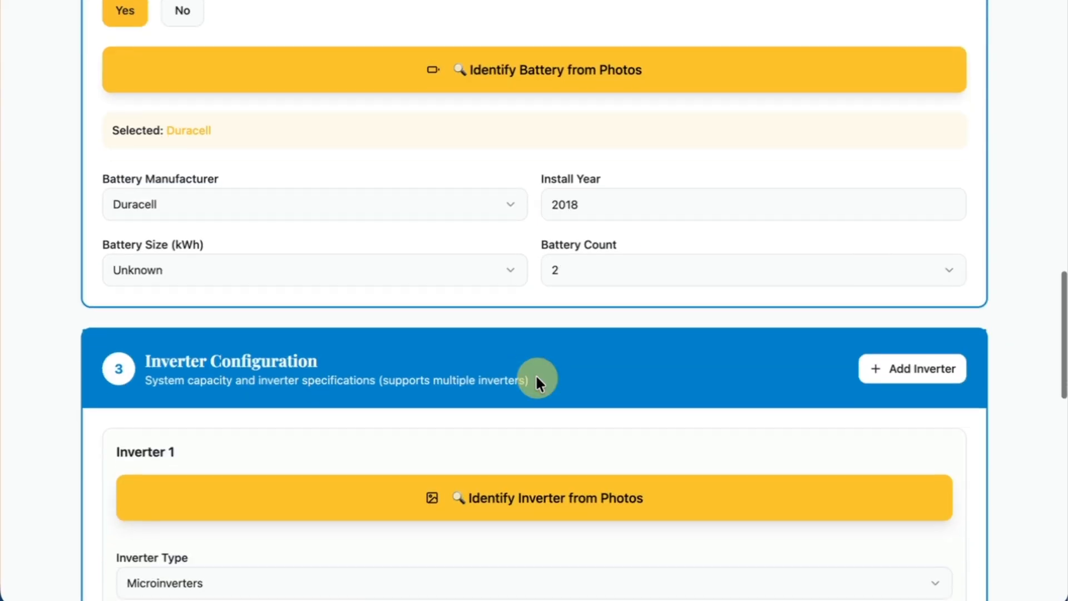
scroll(535, 376, up, 1)
scroll(470, 472, down, 5)
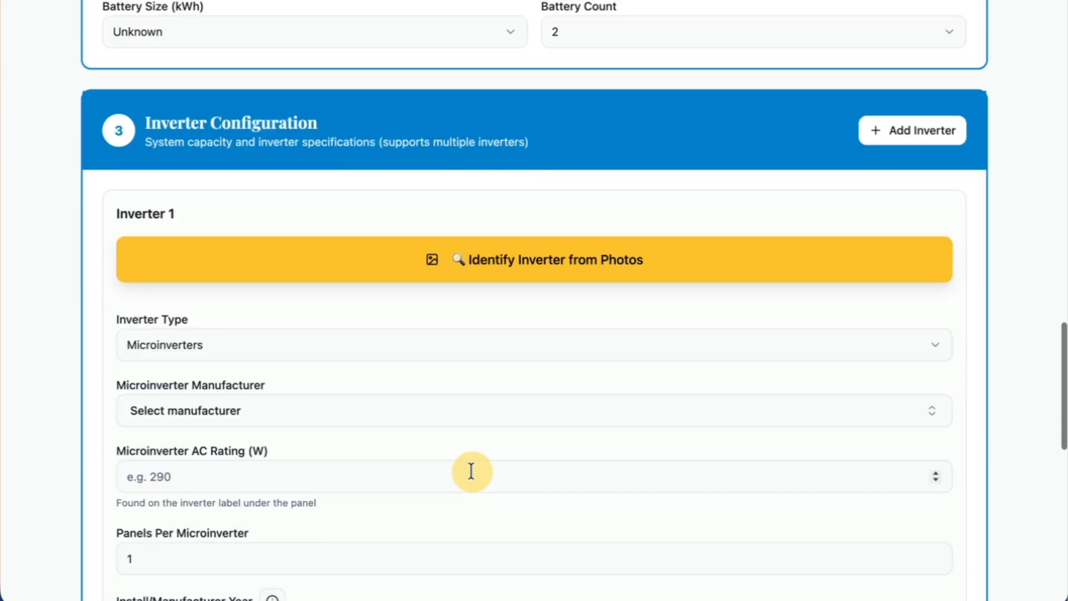
Look over the Inverter 1 fields and browse the microinverter reference photos.
scroll(471, 472, down, 3)
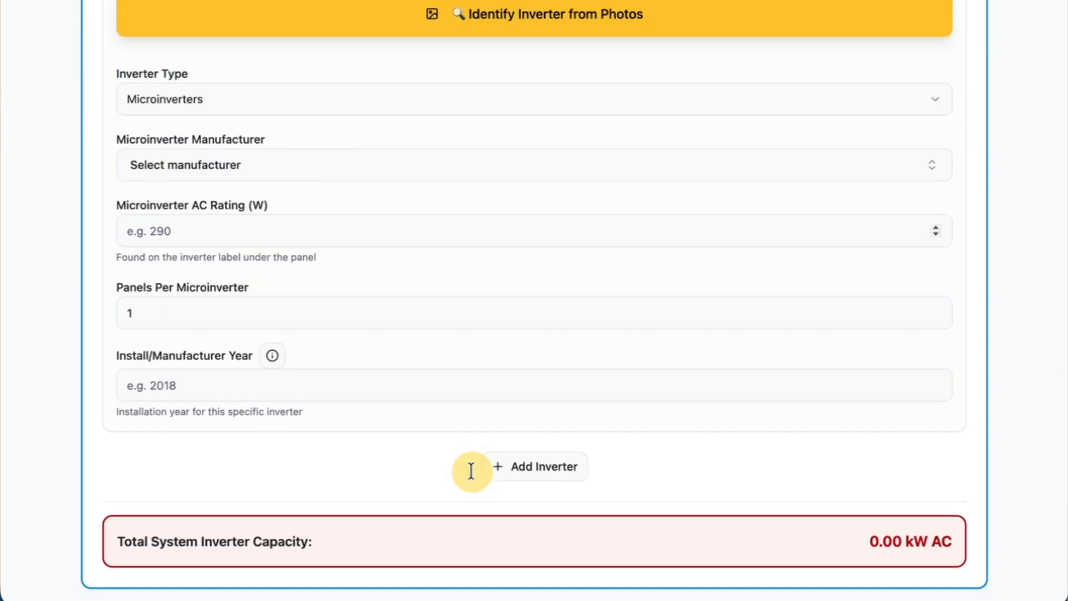
scroll(472, 472, up, 2)
scroll(471, 472, up, 1)
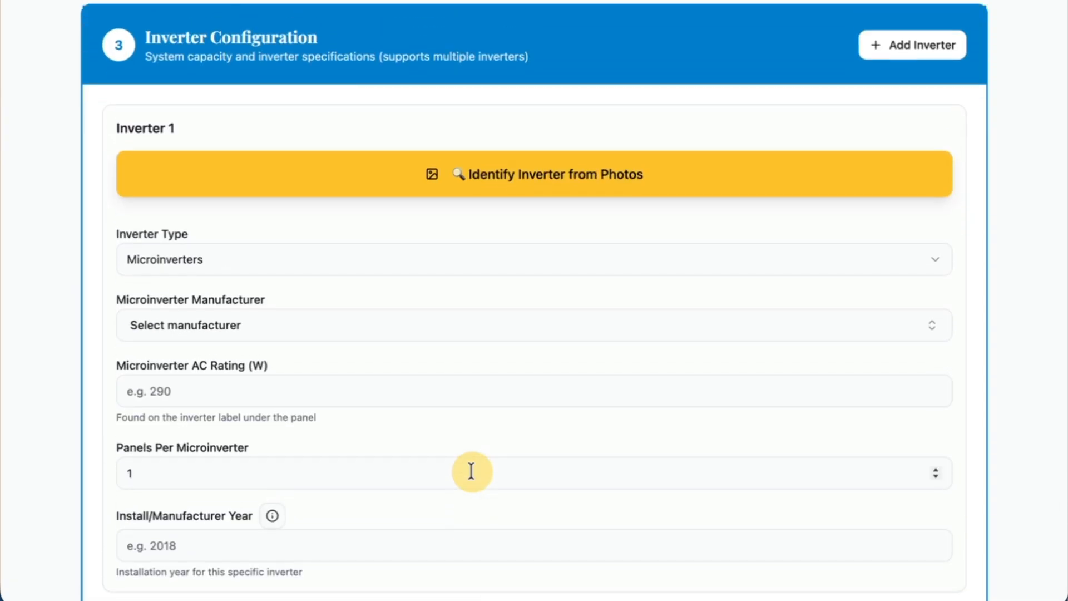
scroll(472, 472, down, 1)
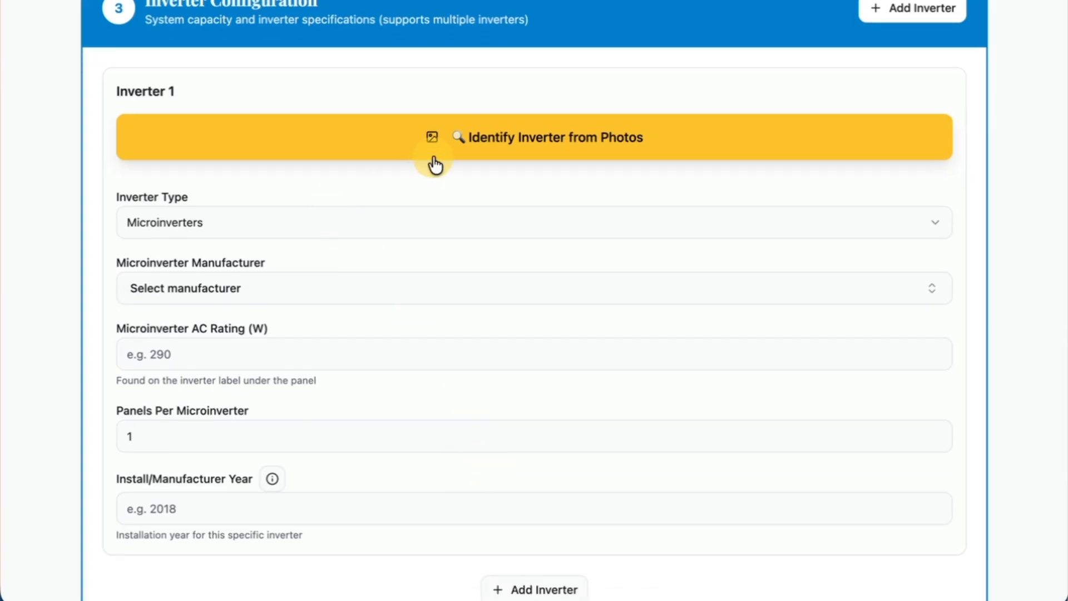
click(434, 159)
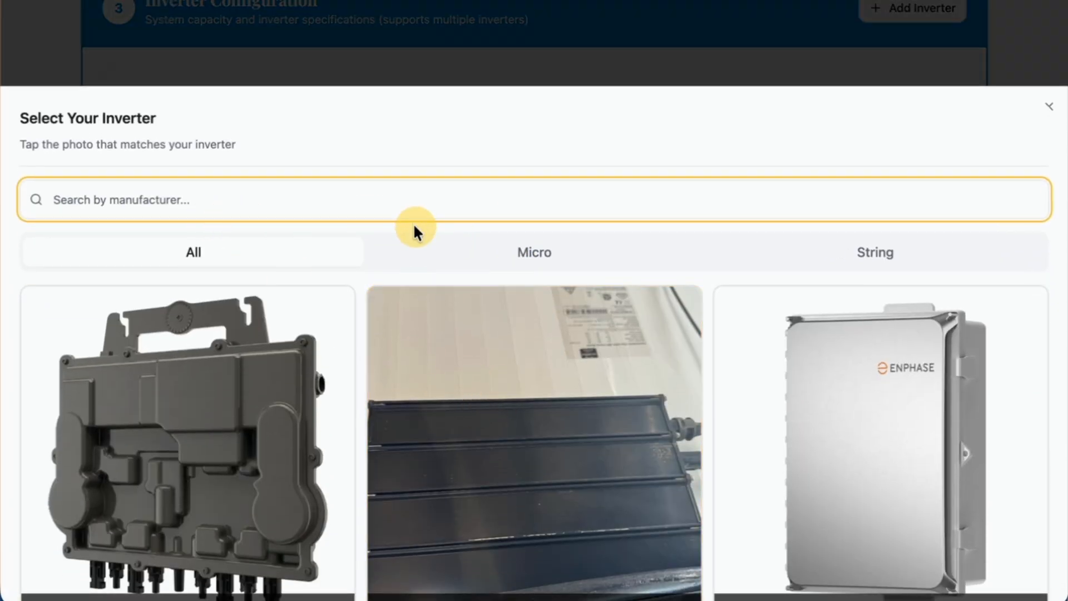
click(442, 249)
scroll(469, 309, down, 2)
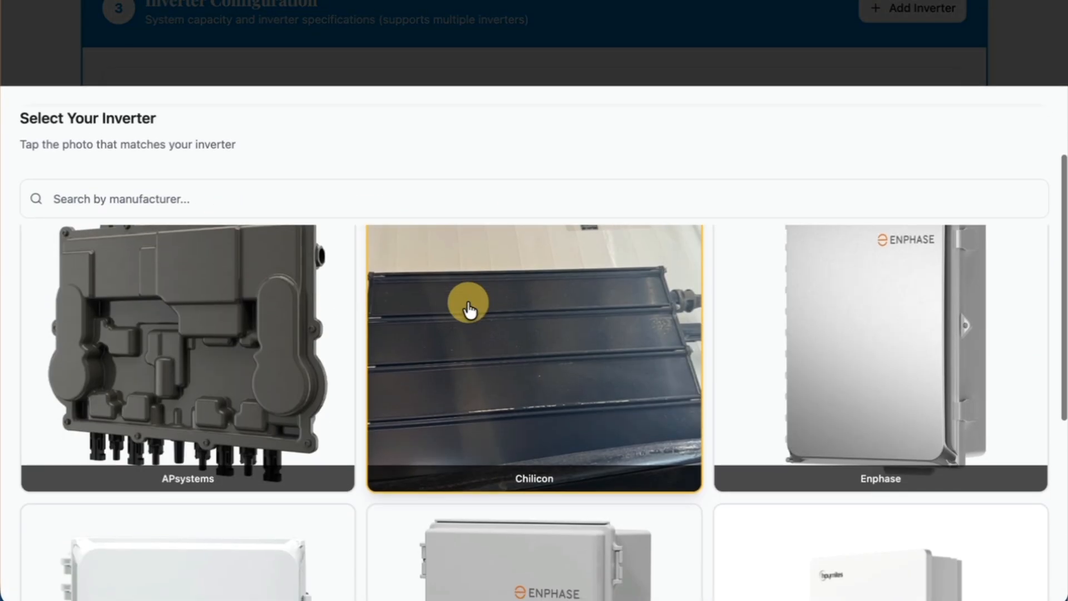
scroll(469, 309, up, 2)
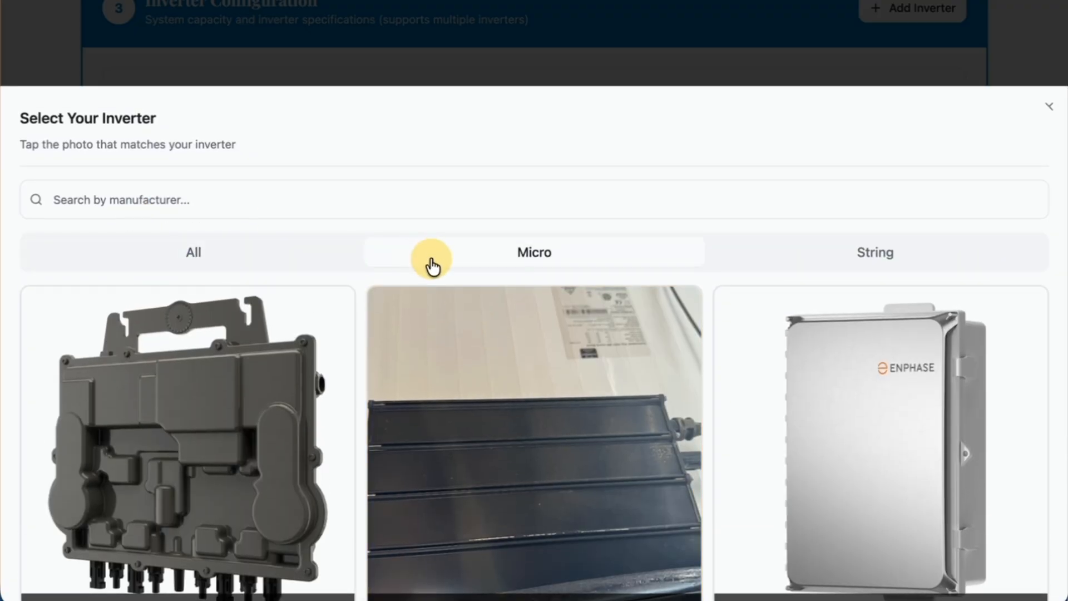
Filter the inverter photos to String, search for SMA and choose the SMA inverter with the SunPower label as Inverter 1.
click(820, 262)
scroll(777, 329, down, 5)
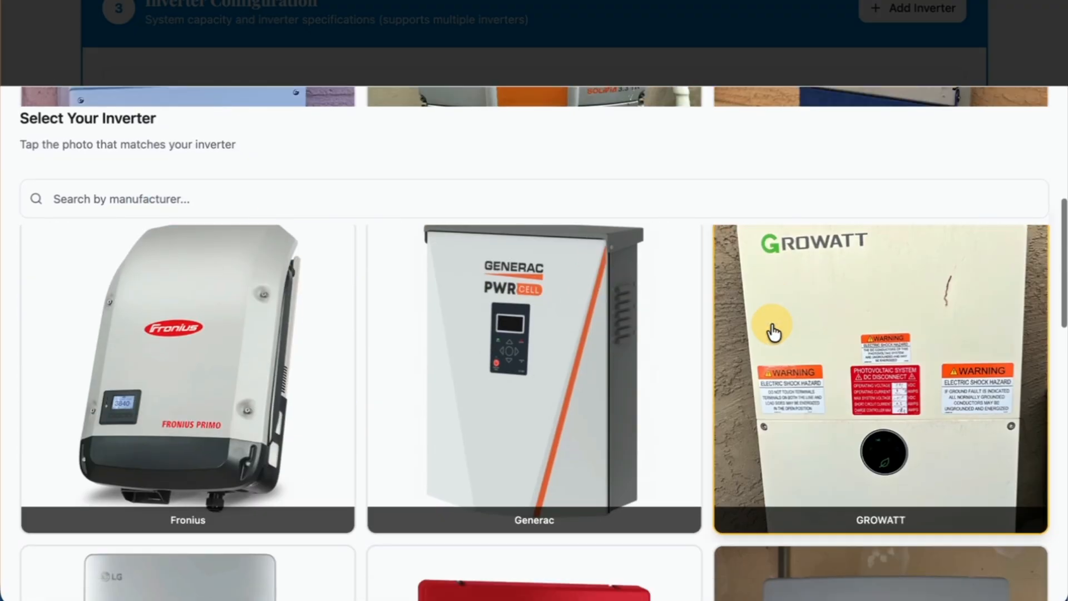
scroll(773, 332, up, 5)
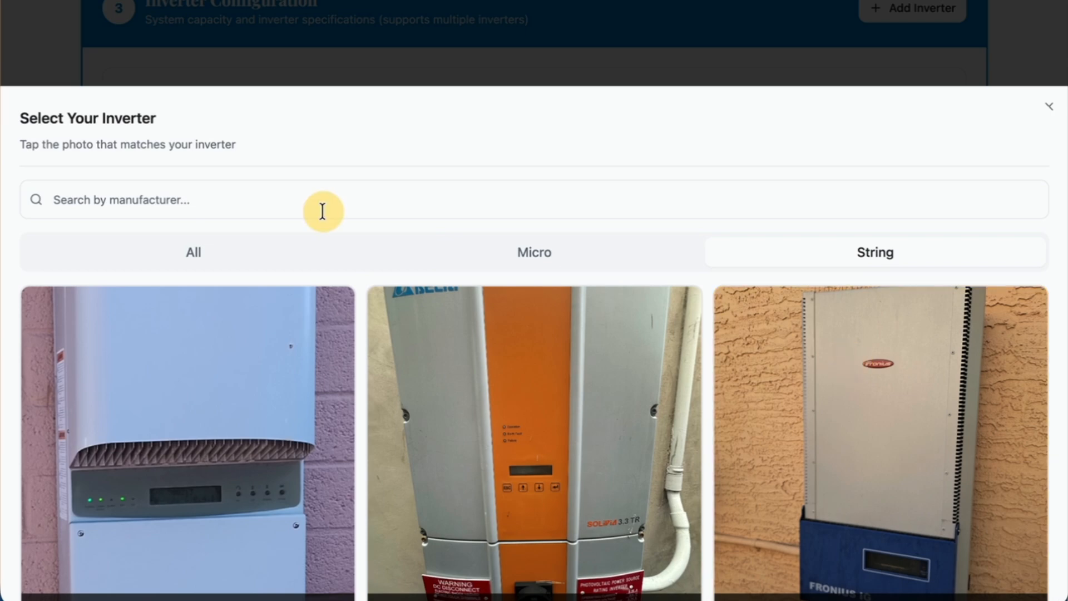
click(320, 200)
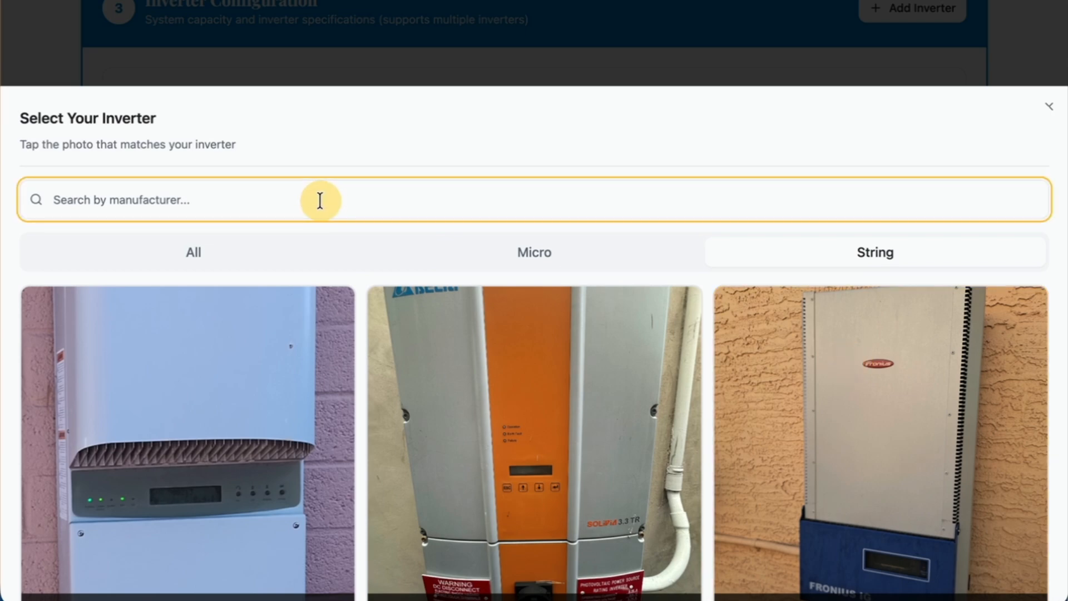
text(SMA)
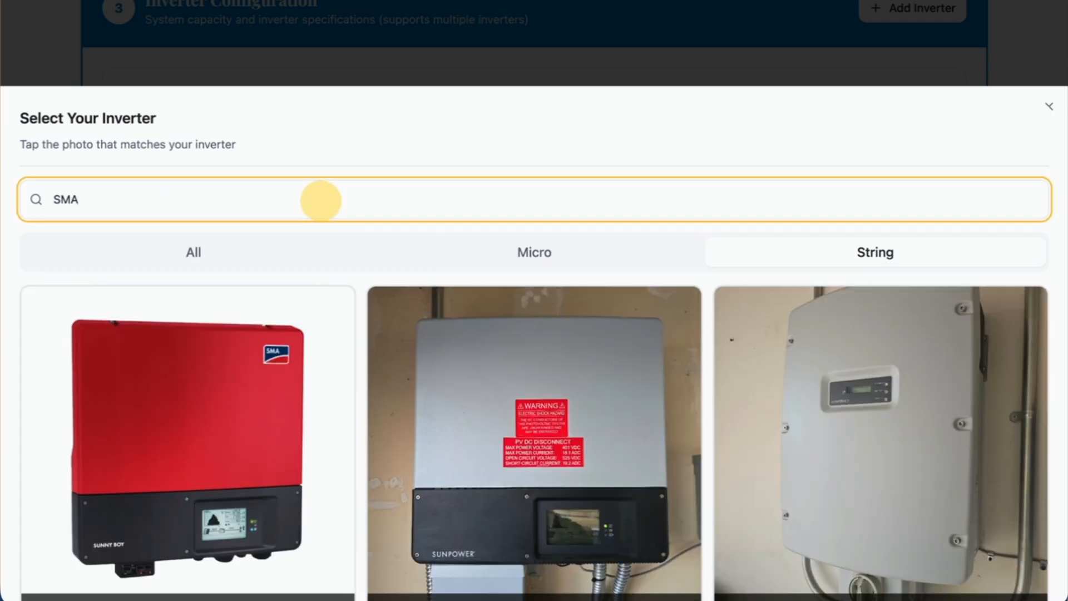
scroll(410, 291, down, 2)
scroll(406, 312, up, 1)
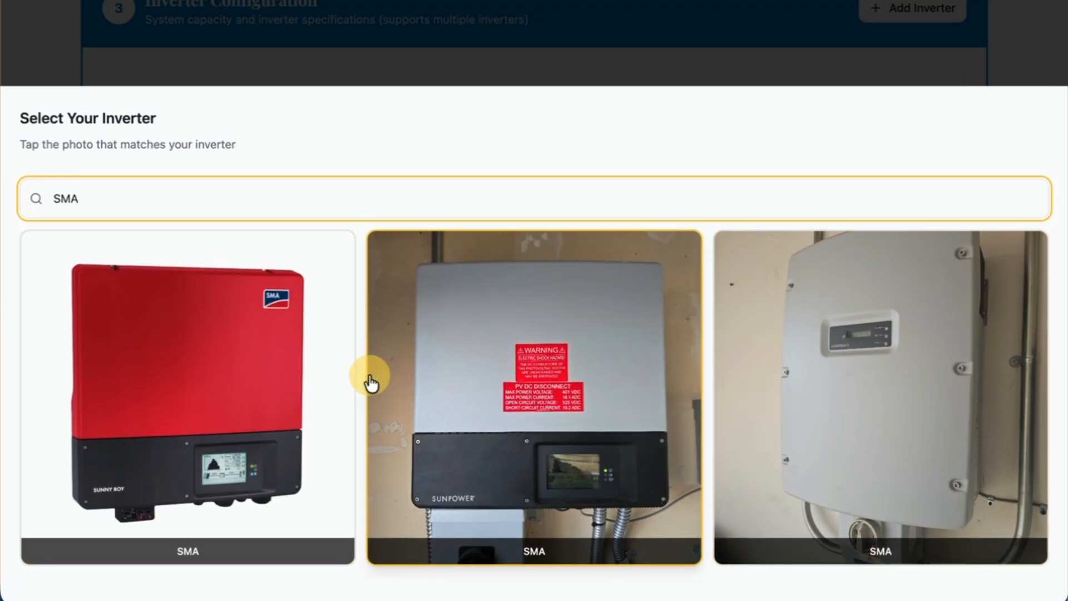
click(489, 399)
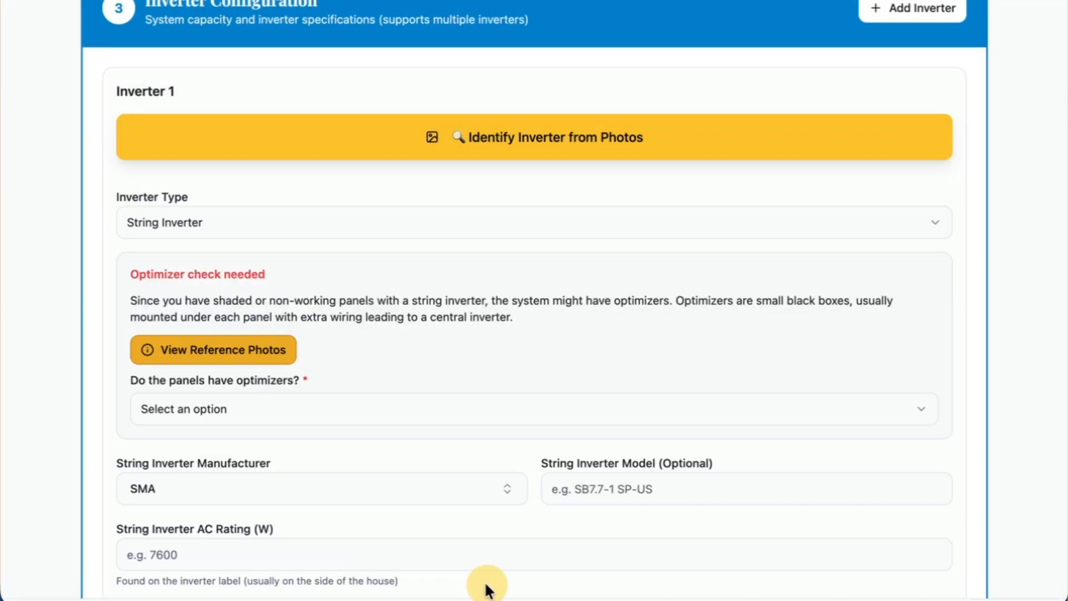
Examine the optimizer check notice for Inverter 1 and compare it with the shading entries of the panel groups.
scroll(392, 471, down, 1)
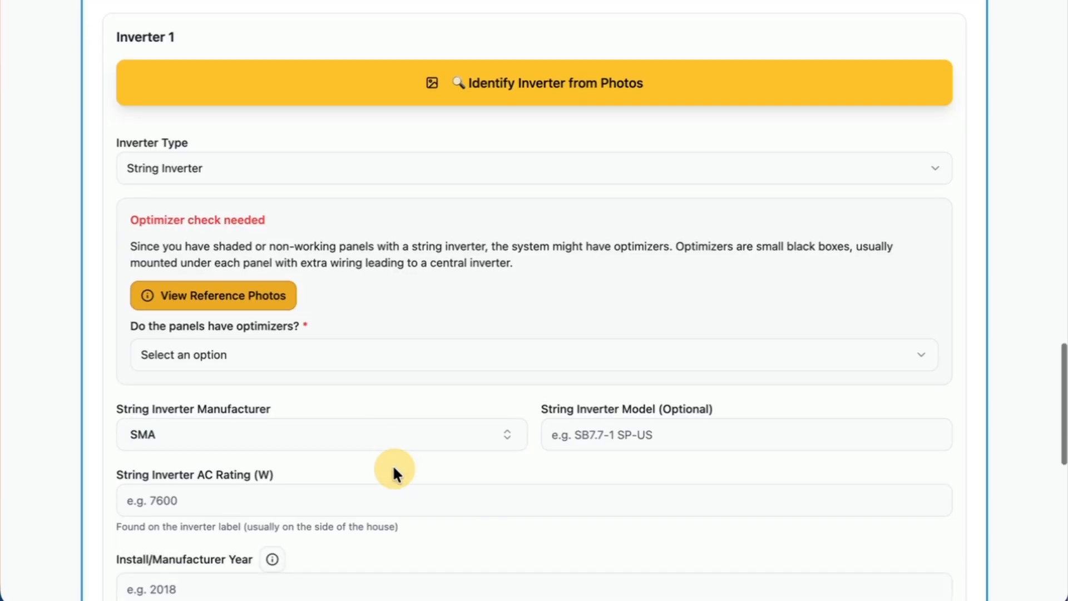
scroll(392, 464, down, 1)
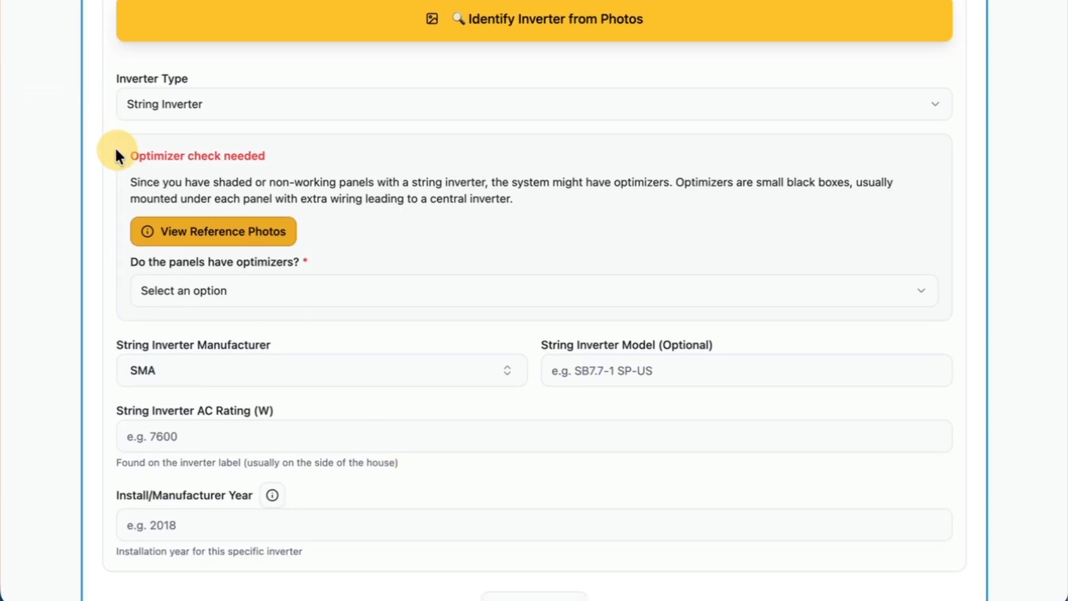
drag(131, 155, 300, 163)
scroll(299, 158, up, 20)
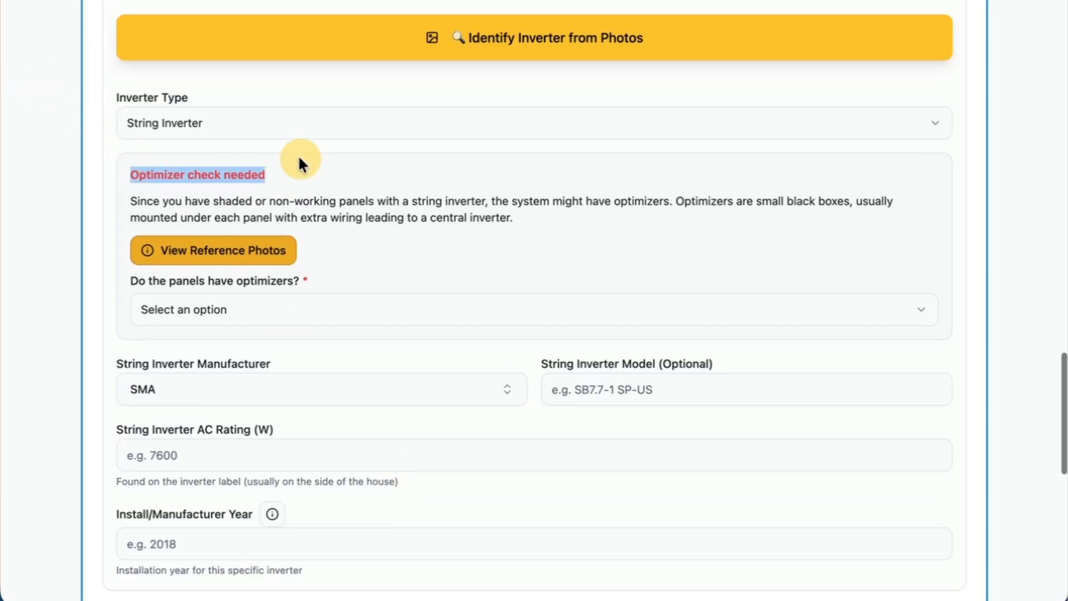
scroll(301, 160, down, 4)
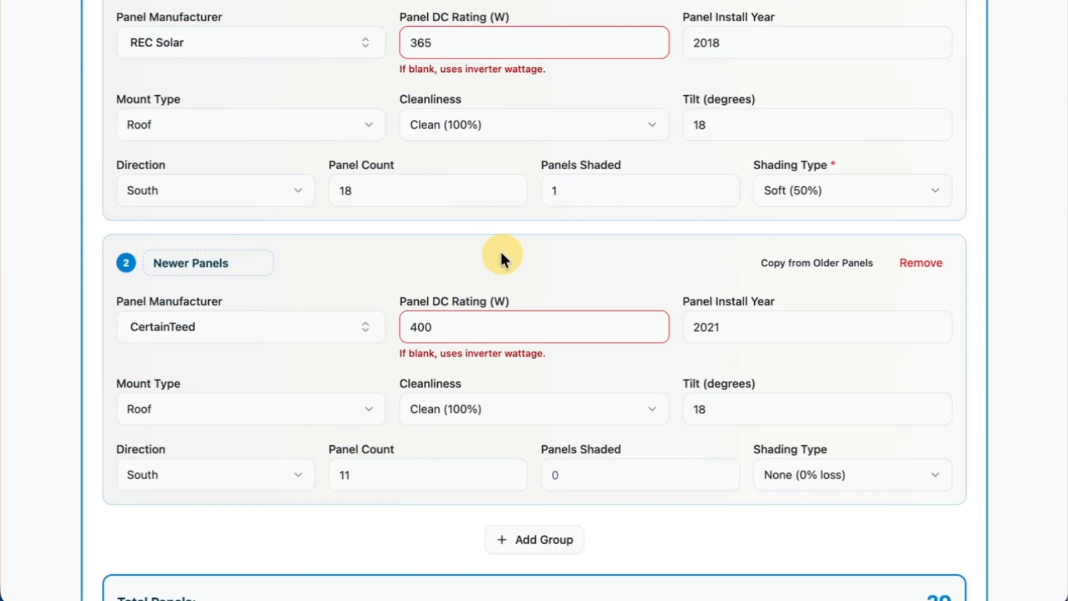
scroll(501, 255, down, 20)
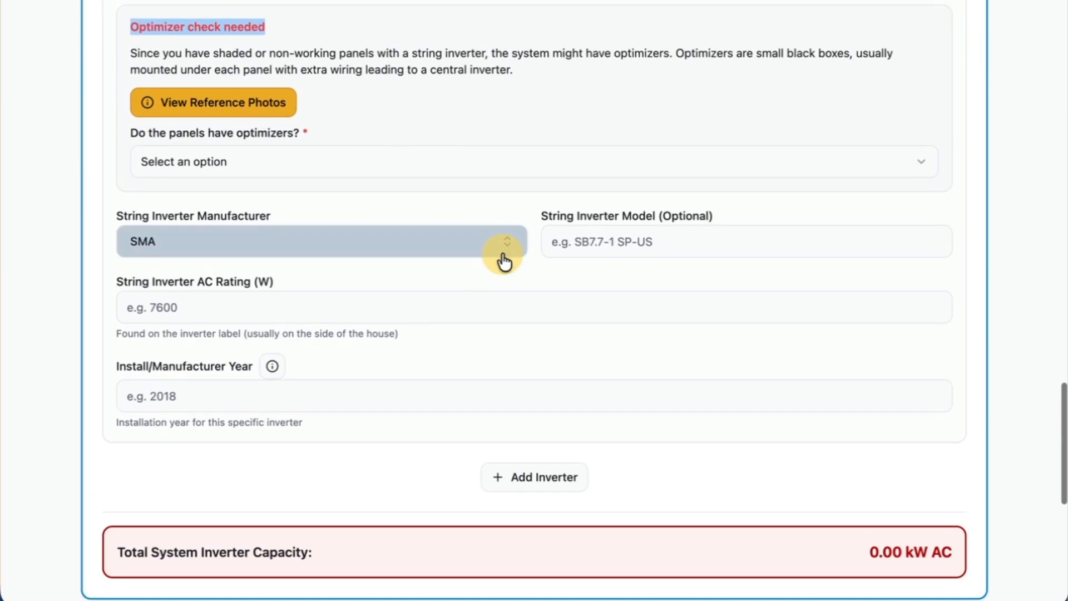
scroll(504, 257, up, 3)
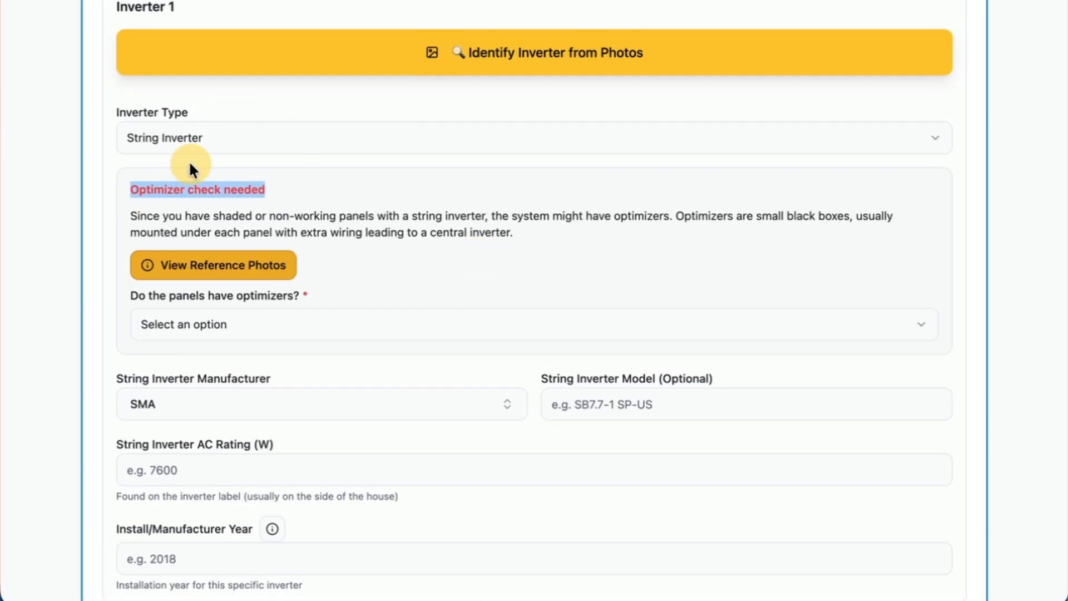
View the solar optimizer reference photos and answer Unknown to whether the panels have optimizers.
click(241, 334)
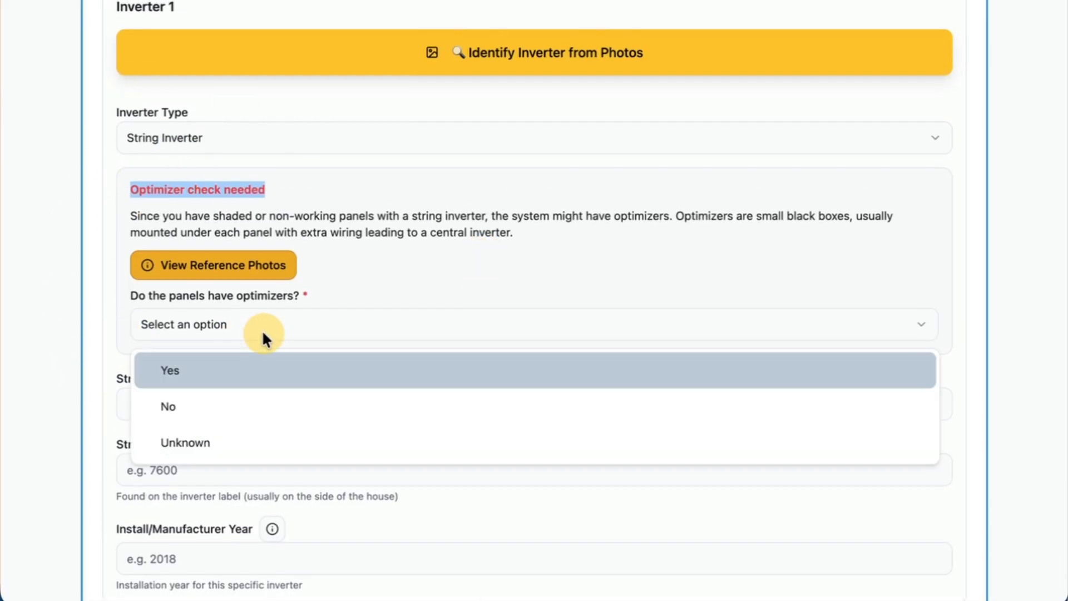
click(263, 326)
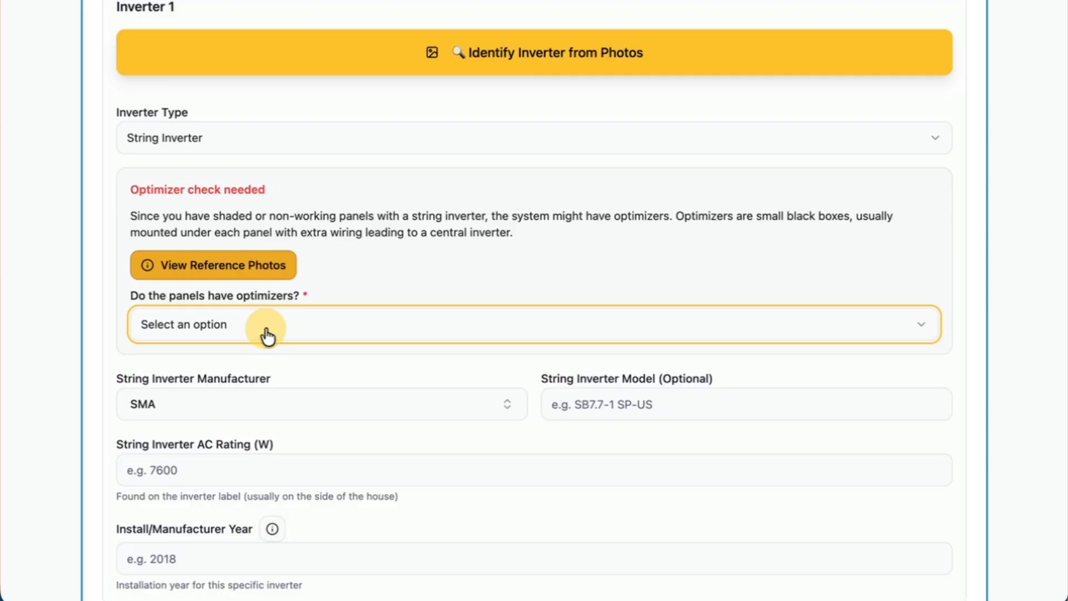
click(215, 268)
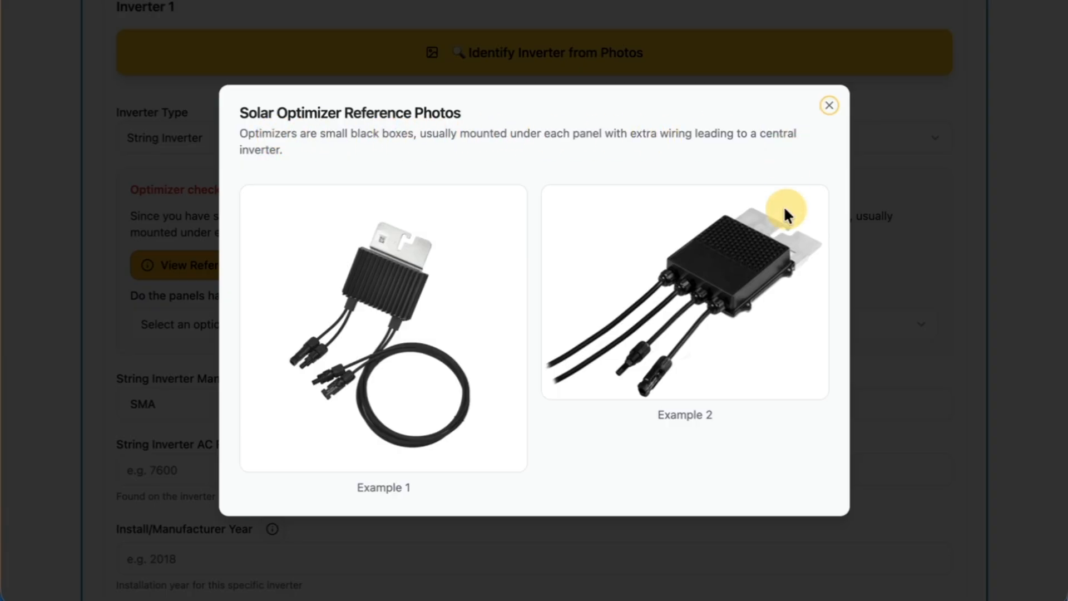
click(831, 106)
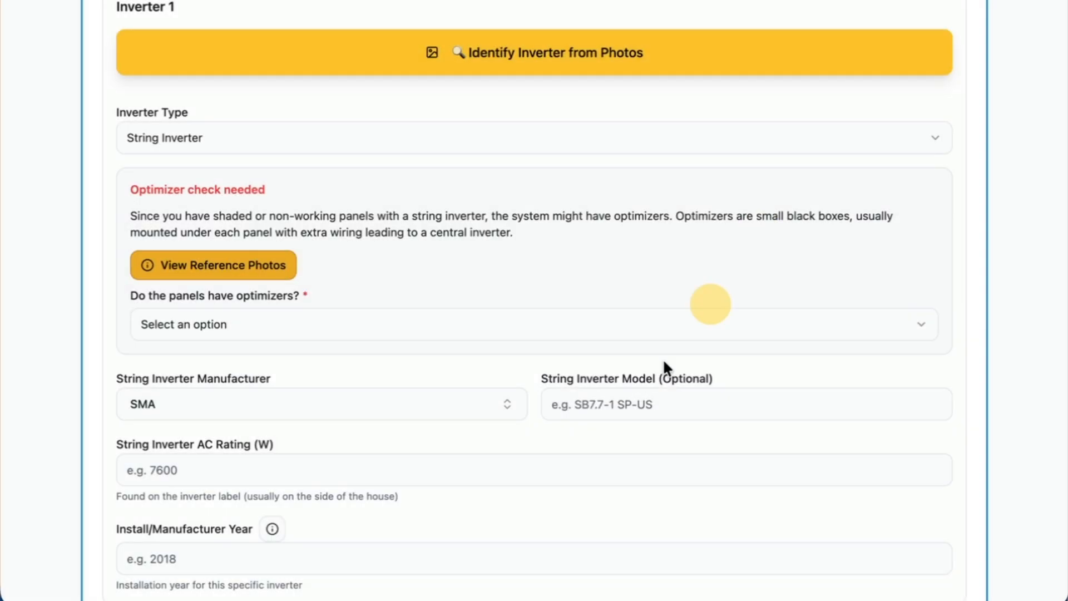
click(255, 329)
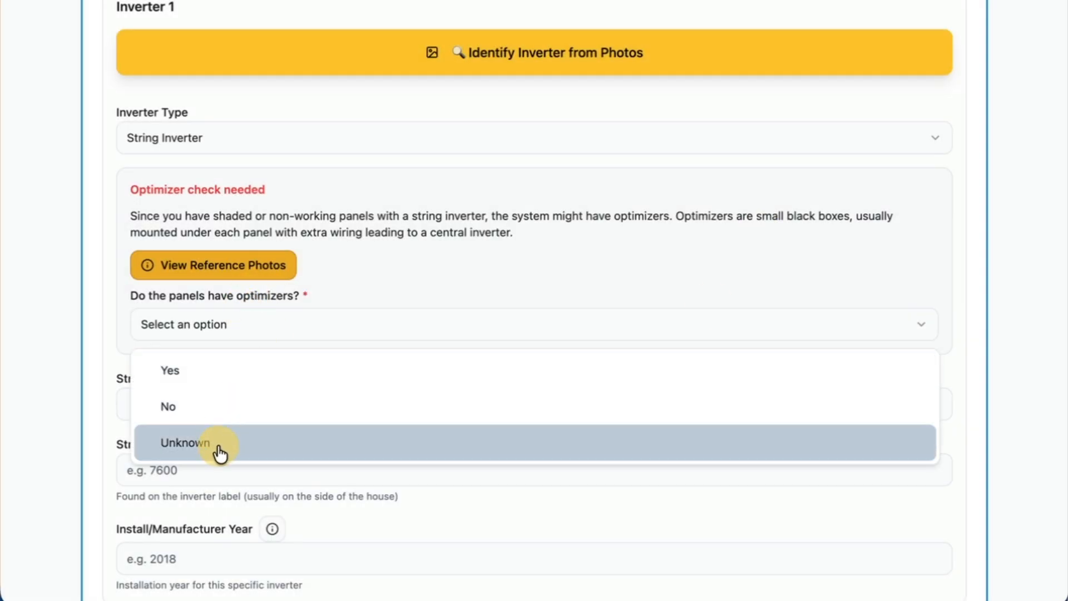
click(220, 452)
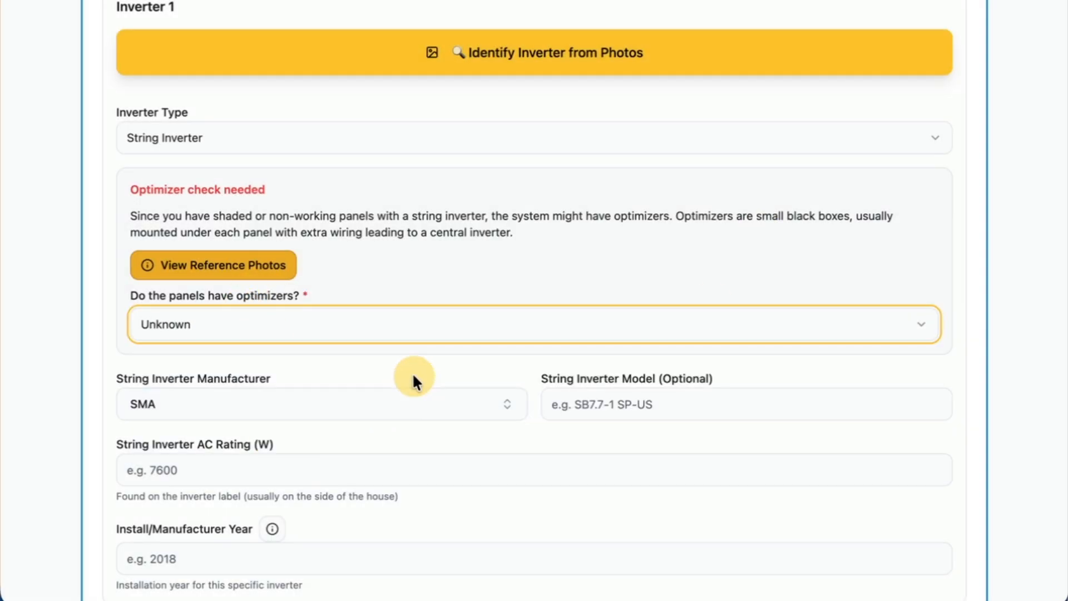
Clear the Older Panels group's shaded panel count and set its shading type to None (0% loss).
scroll(413, 377, up, 2)
scroll(413, 373, up, 10)
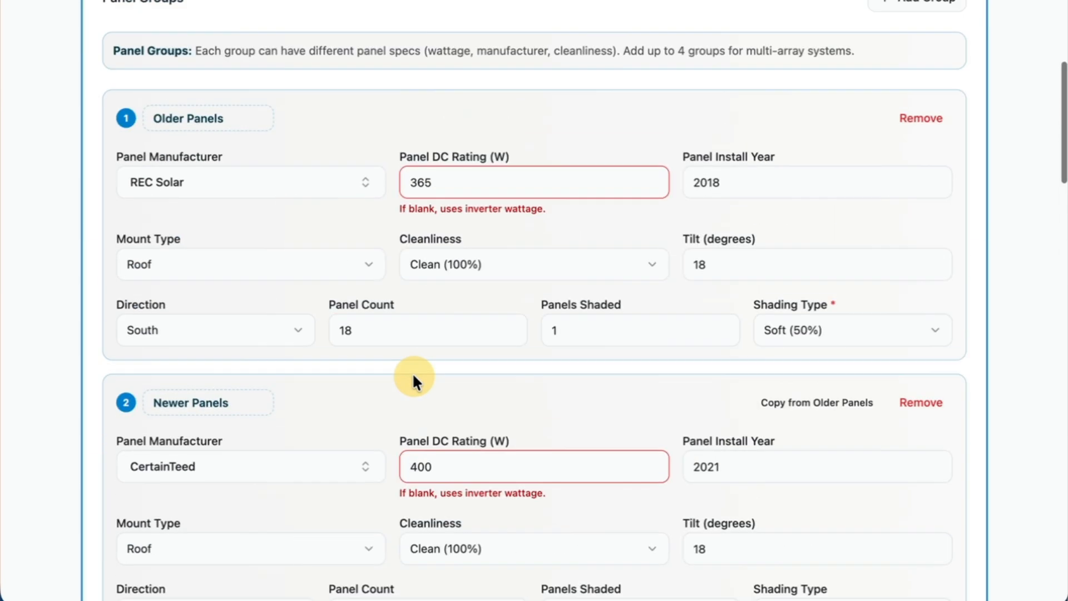
click(552, 331)
key(BackSpace)
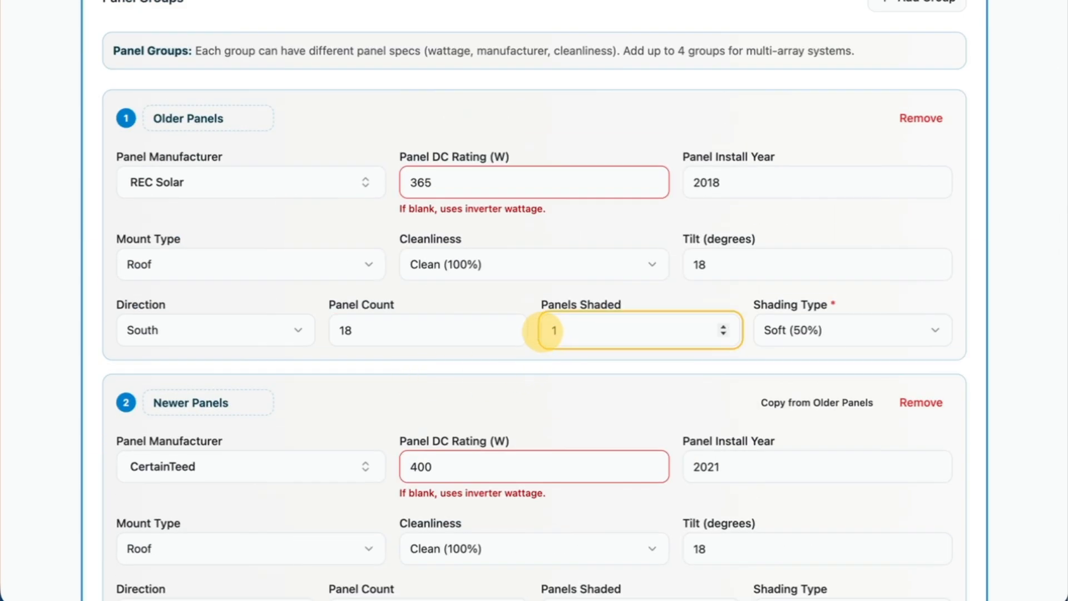
click(759, 331)
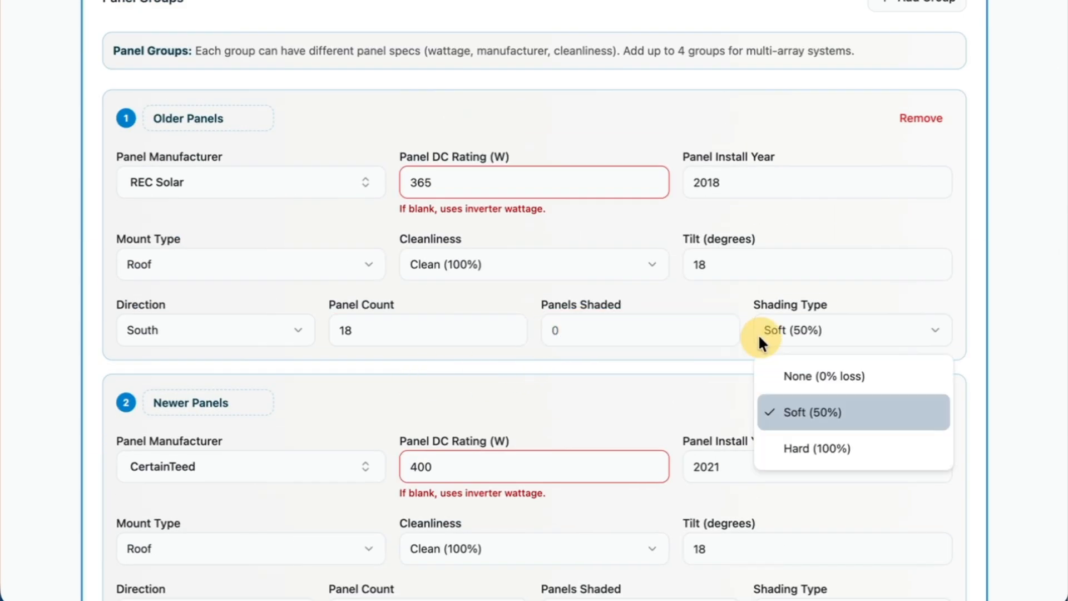
click(768, 372)
scroll(689, 398, down, 15)
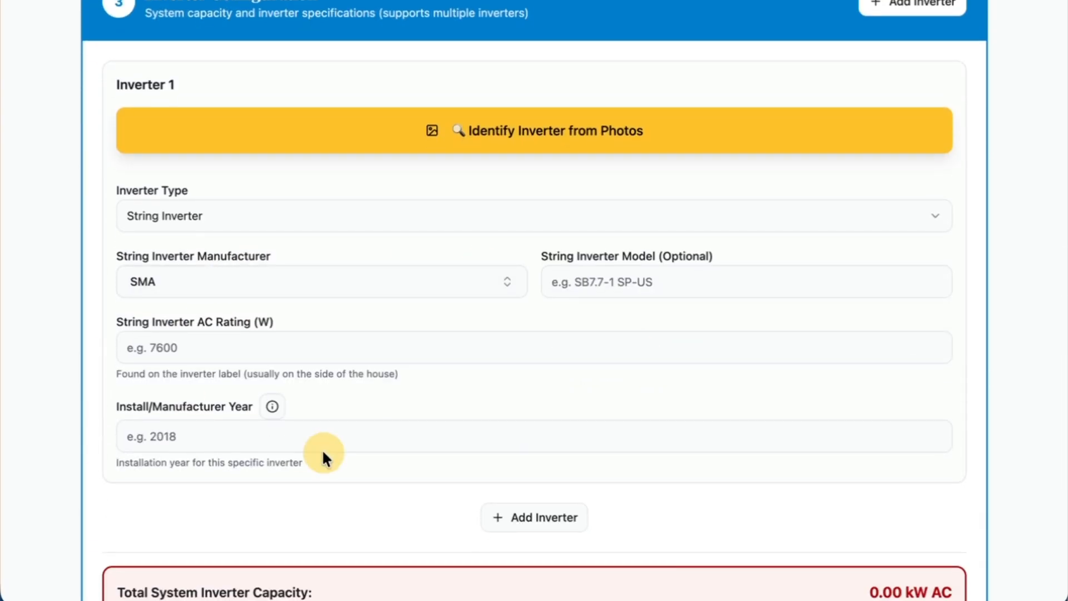
Set Inverter 1's AC rating to 7600 W and its install/manufacturer year to 2018.
scroll(321, 448, up, 2)
scroll(613, 331, up, 1)
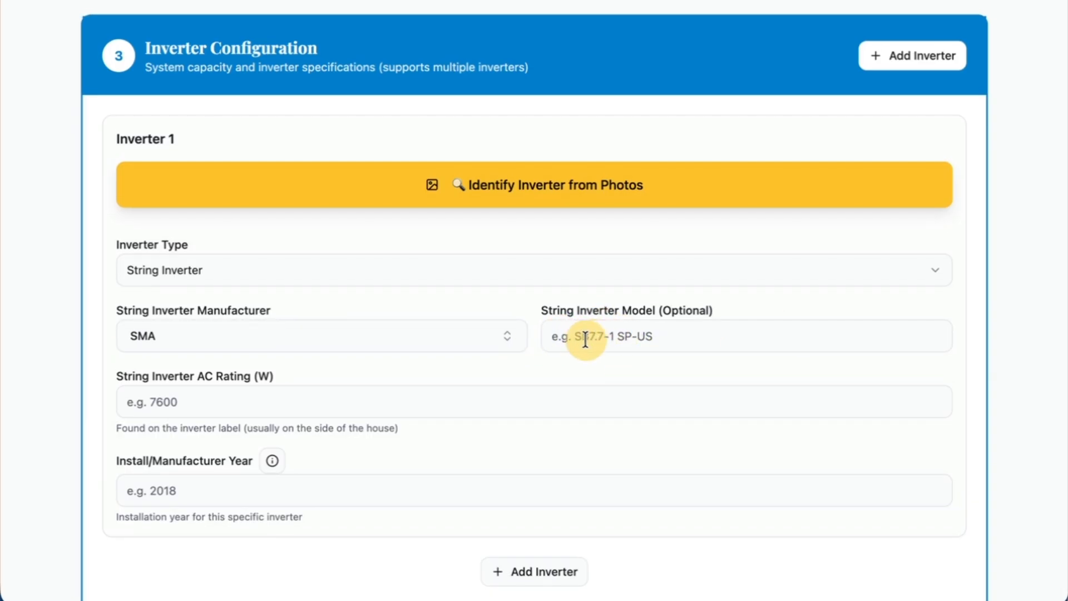
scroll(385, 369, down, 2)
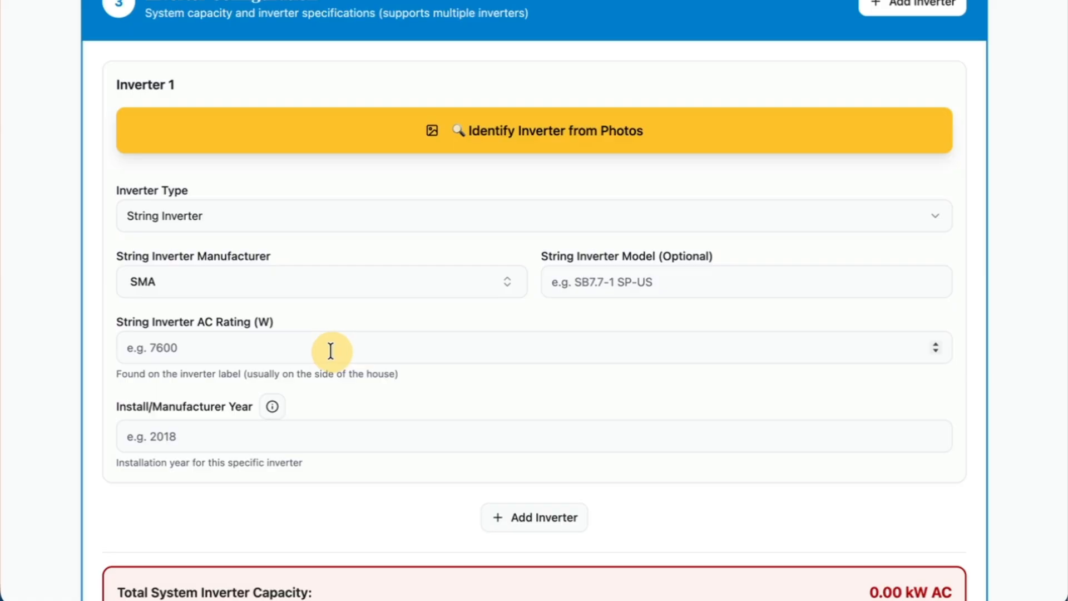
scroll(331, 351, down, 1)
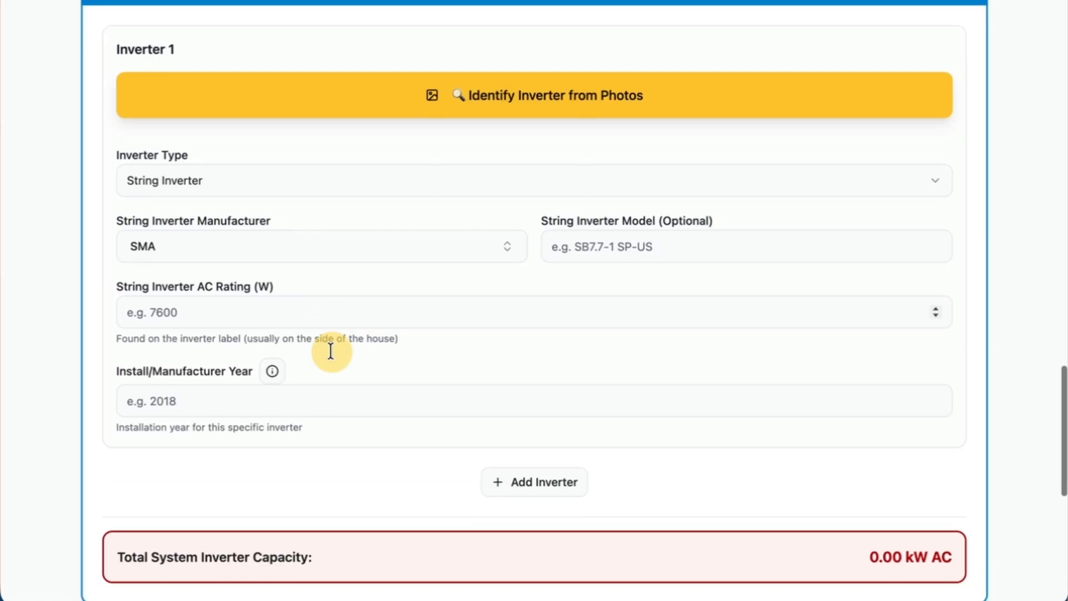
click(230, 316)
text(7600)
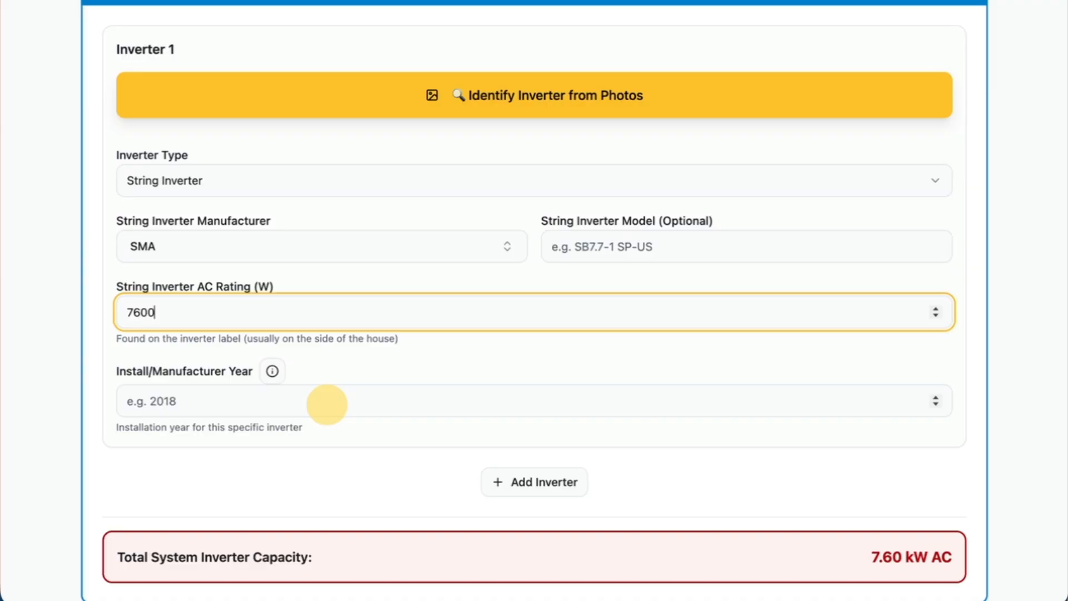
click(311, 408)
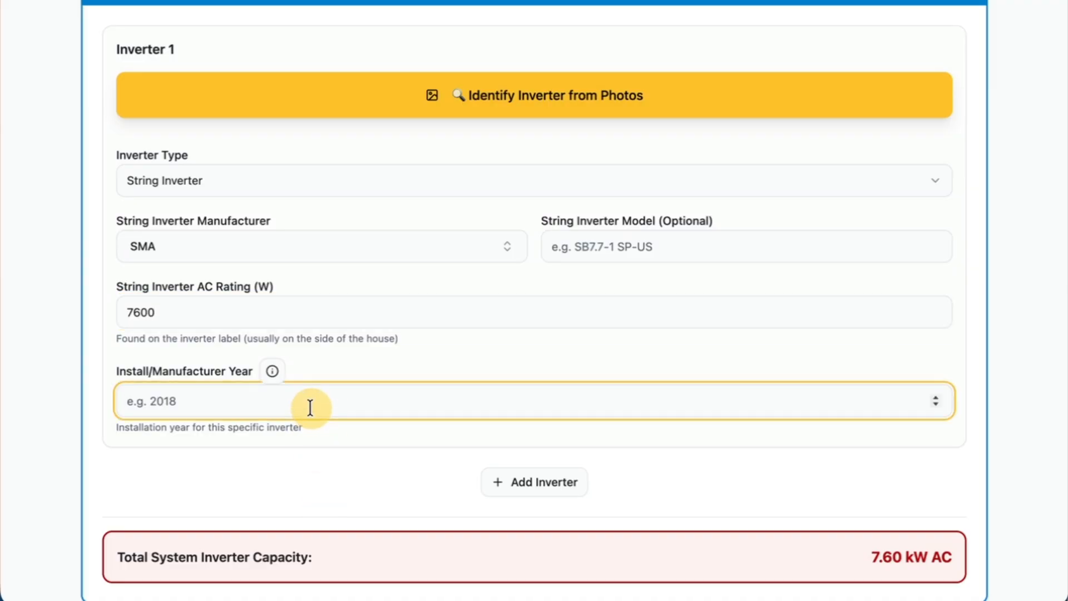
text(2018)
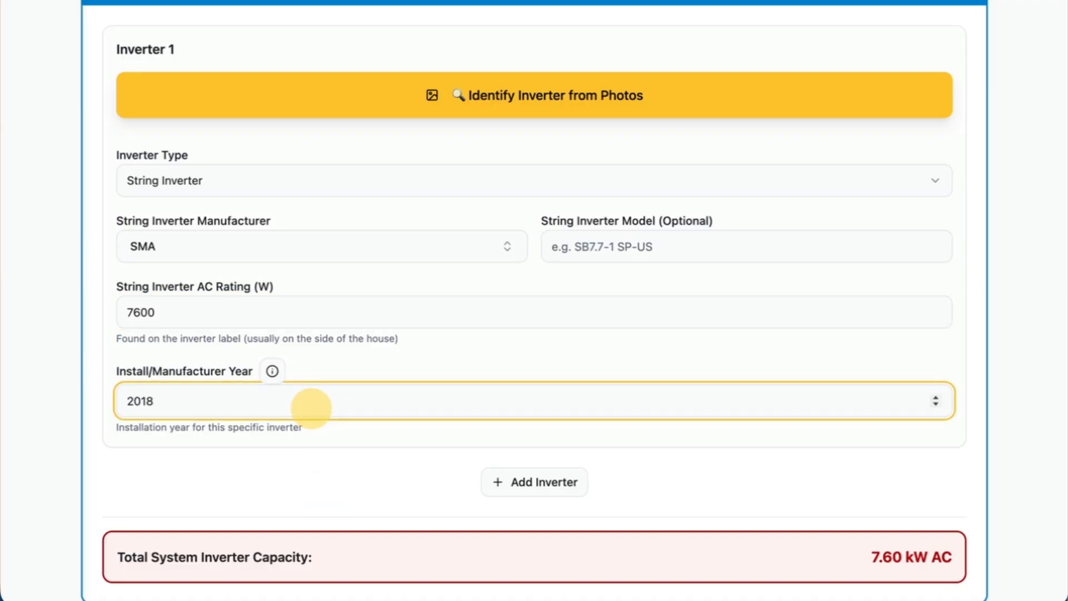
View the inverter date code reference for the install/manufacturer year.
click(272, 371)
scroll(405, 356, up, 3)
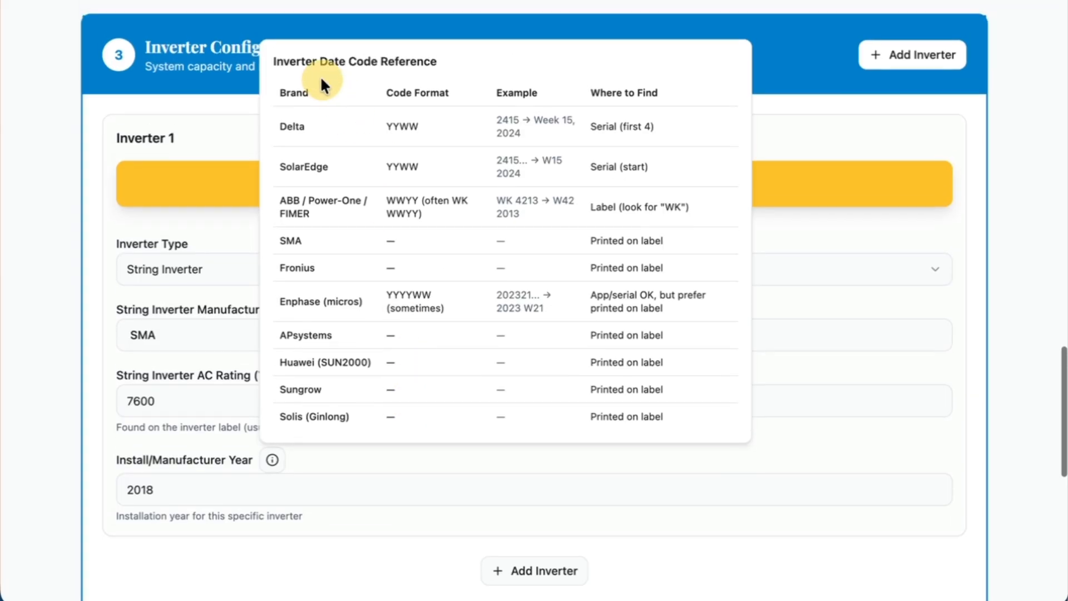
Read the brands' code formats and label locations in the inverter date code reference, and close it.
drag(278, 126, 449, 131)
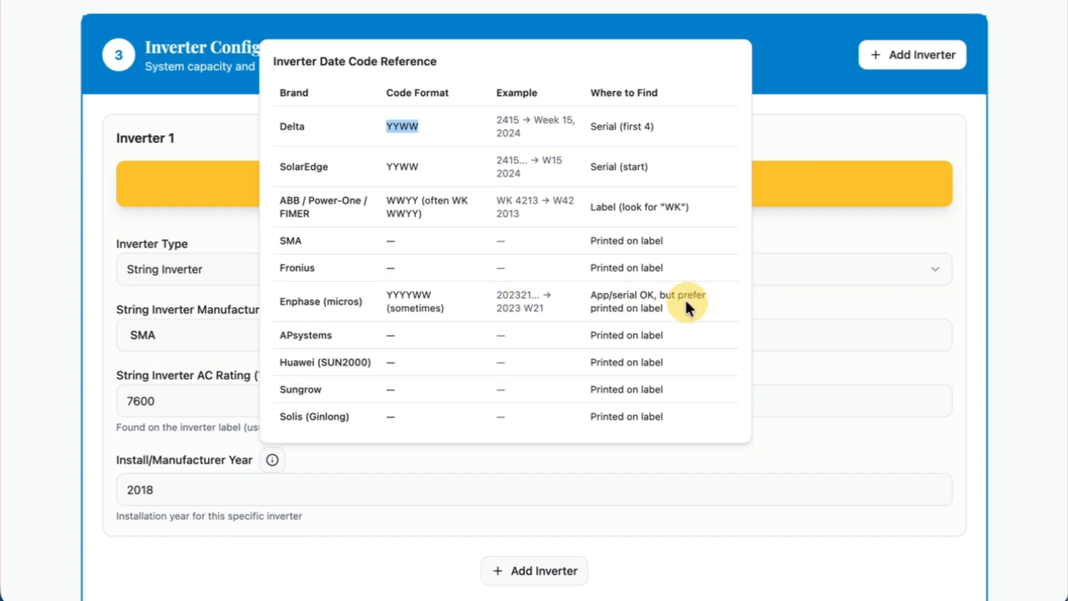
drag(687, 306, 275, 85)
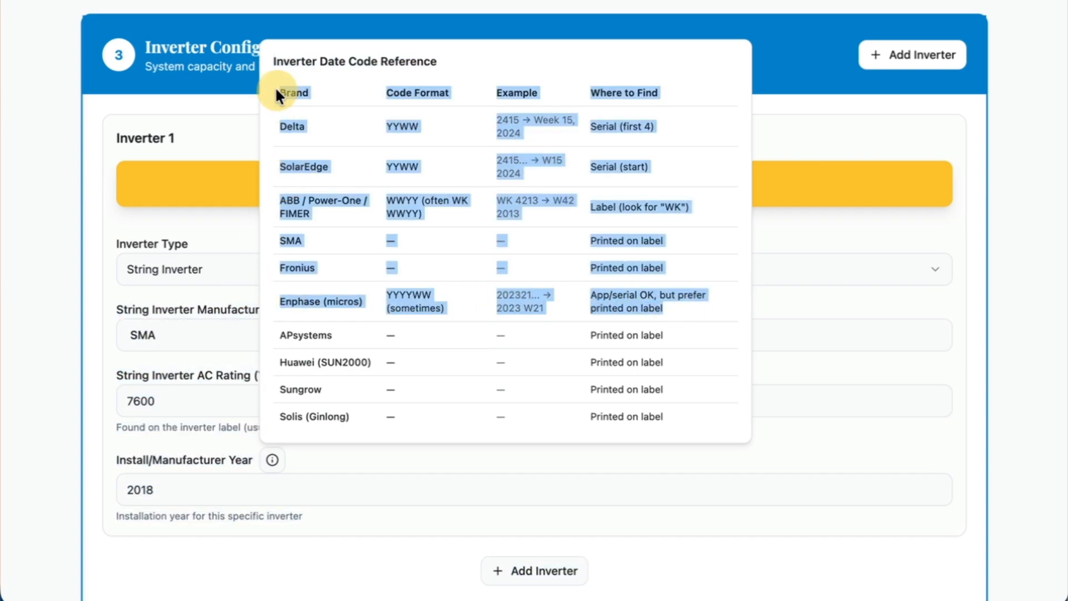
click(448, 359)
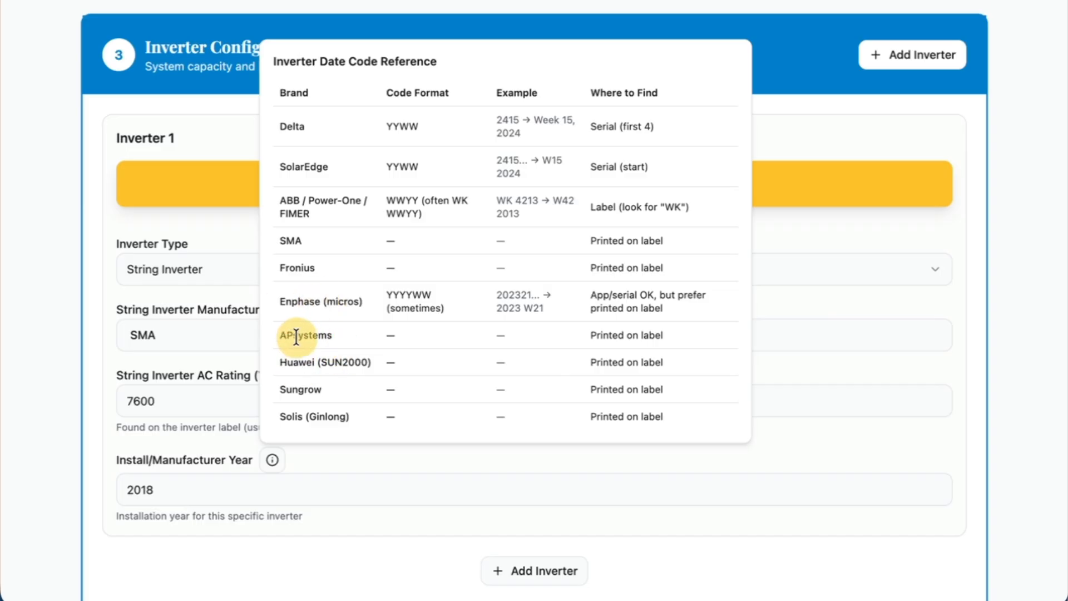
click(817, 240)
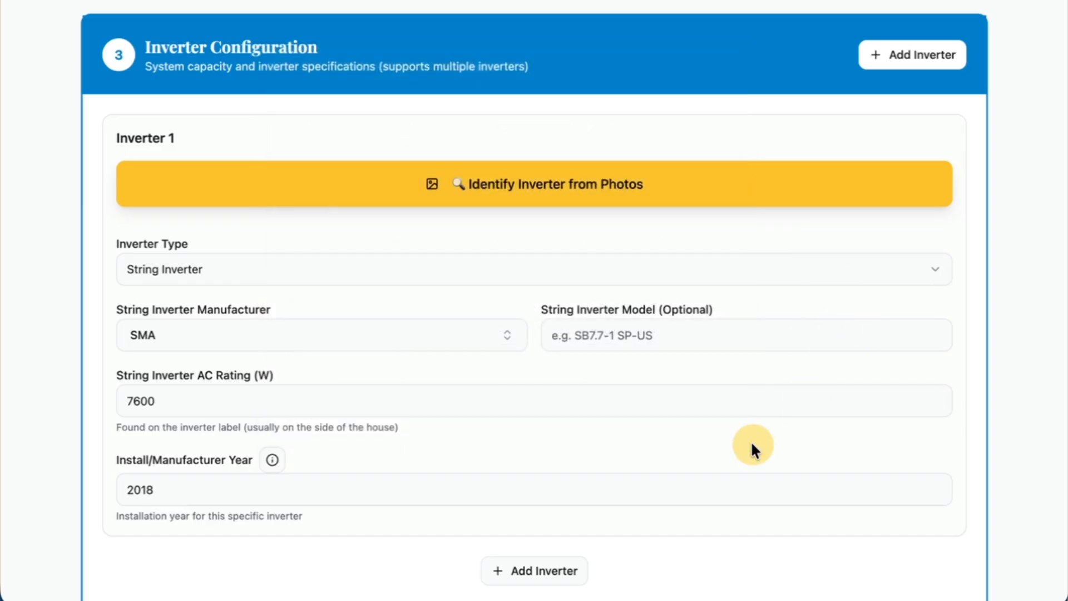
Add a second inverter and copy Inverter 1's settings into it.
scroll(751, 448, down, 1)
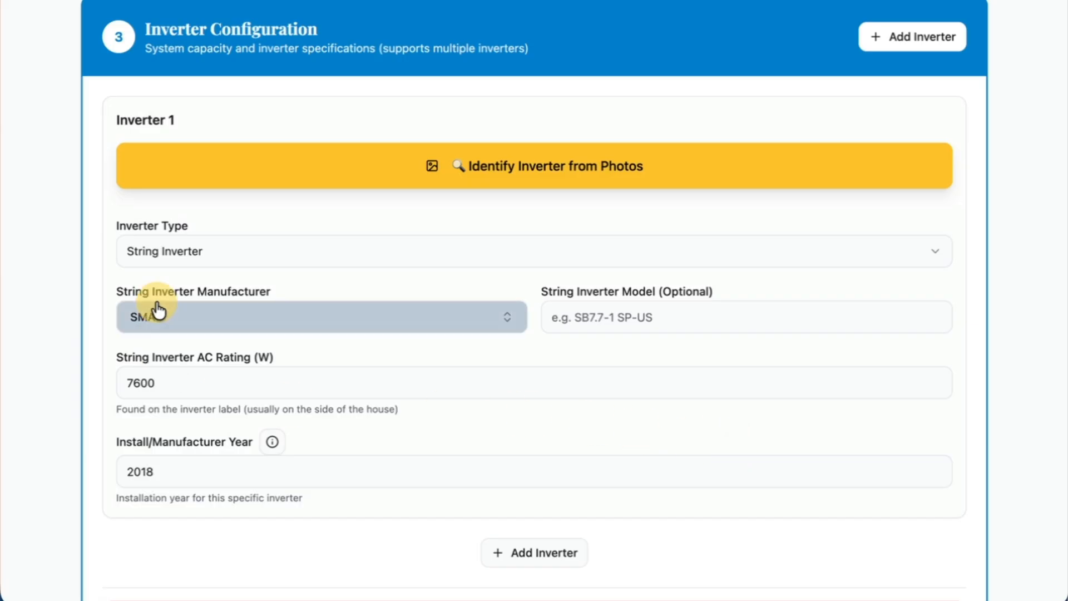
scroll(557, 518, down, 2)
click(540, 508)
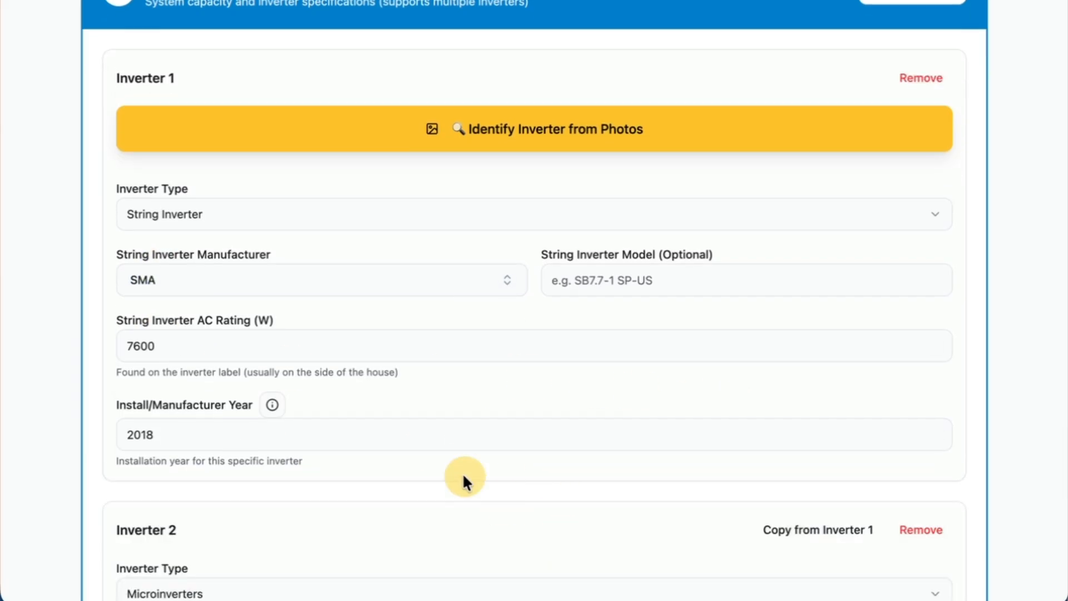
scroll(455, 470, down, 10)
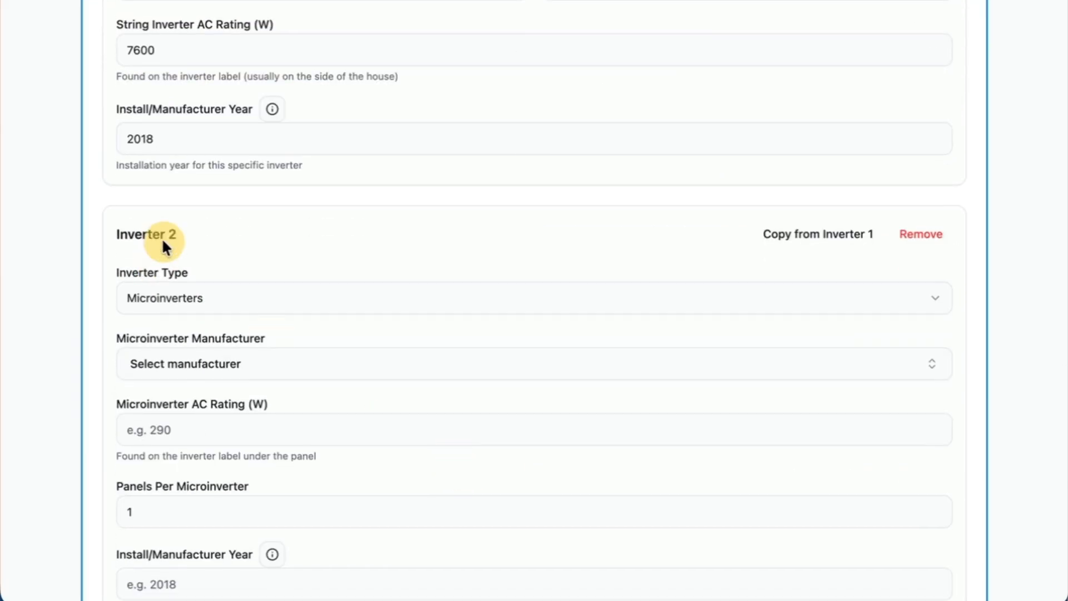
scroll(529, 348, down, 3)
click(829, 158)
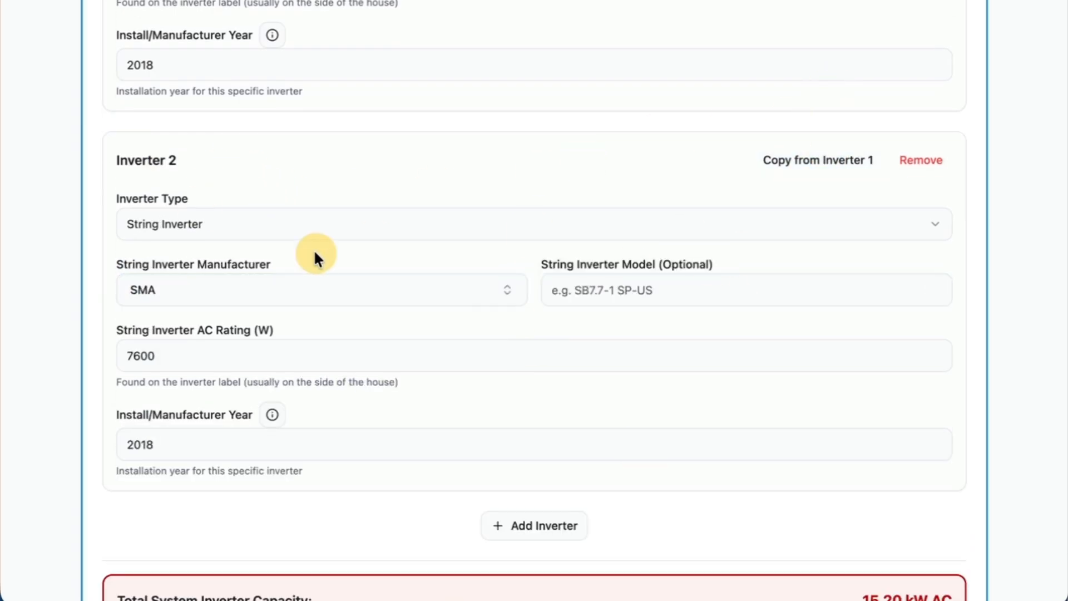
Compare Inverter 2 with Inverter 1 and remove Inverter 2 from the configuration.
scroll(315, 252, up, 10)
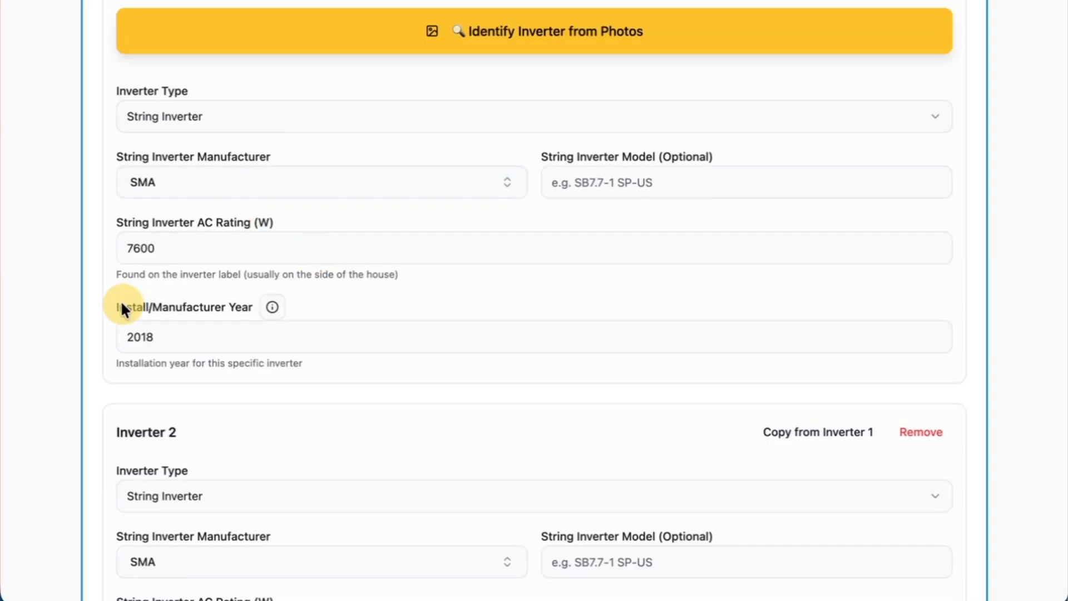
scroll(213, 394, down, 9)
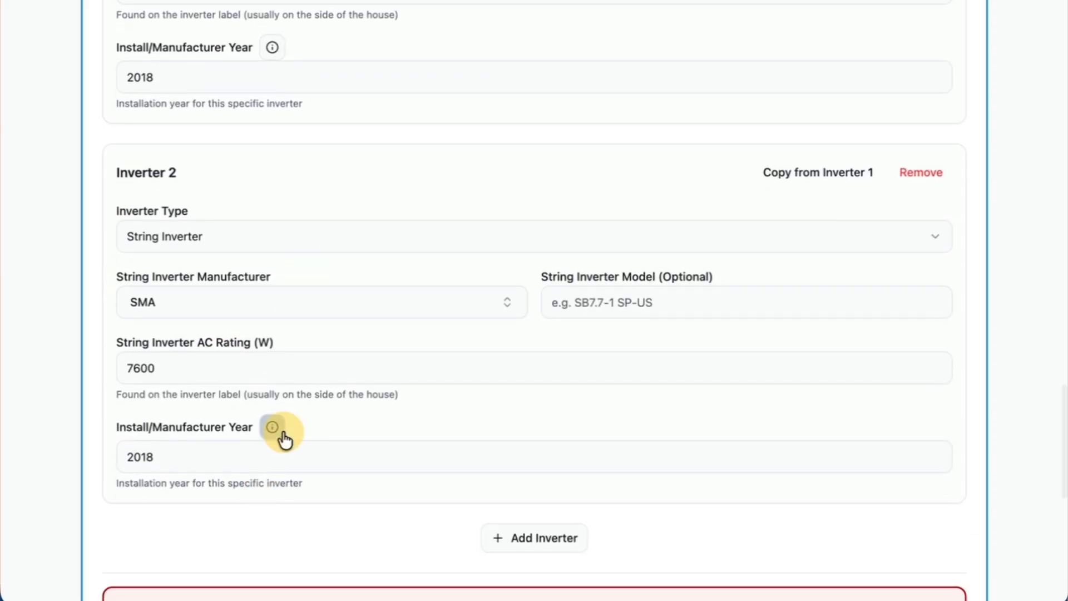
scroll(316, 424, down, 2)
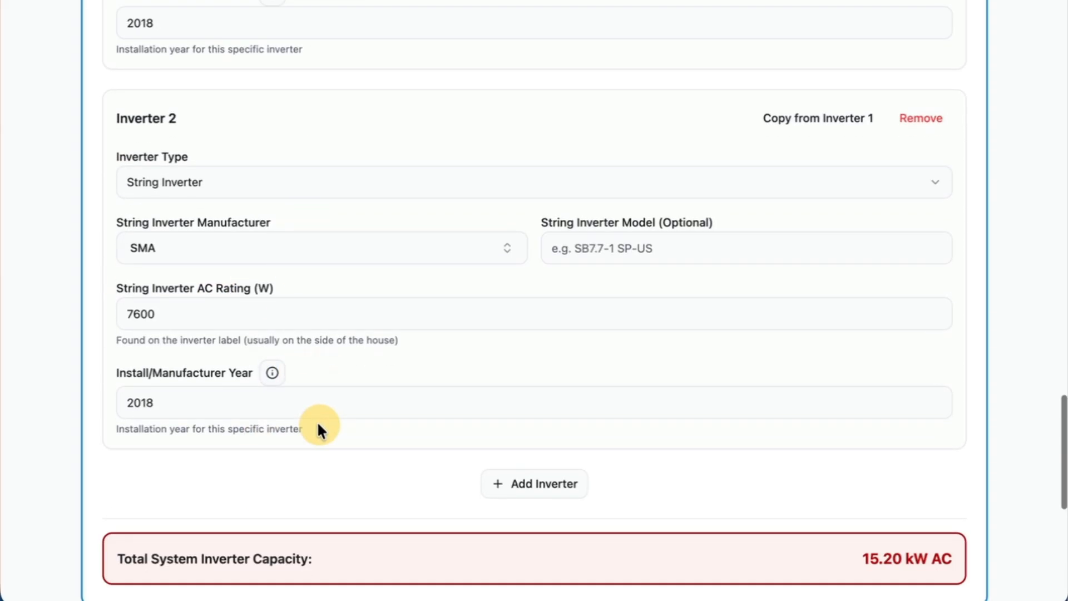
scroll(316, 424, up, 4)
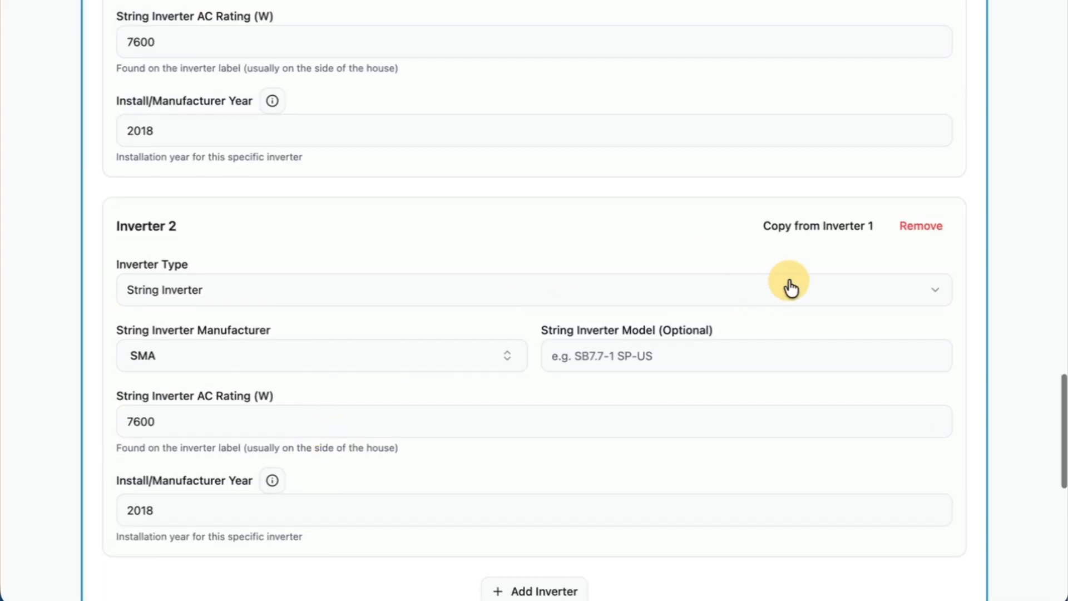
click(907, 228)
Change Inverter 1's type to Microinverters and choose Enphase as the manufacturer.
scroll(323, 288, up, 5)
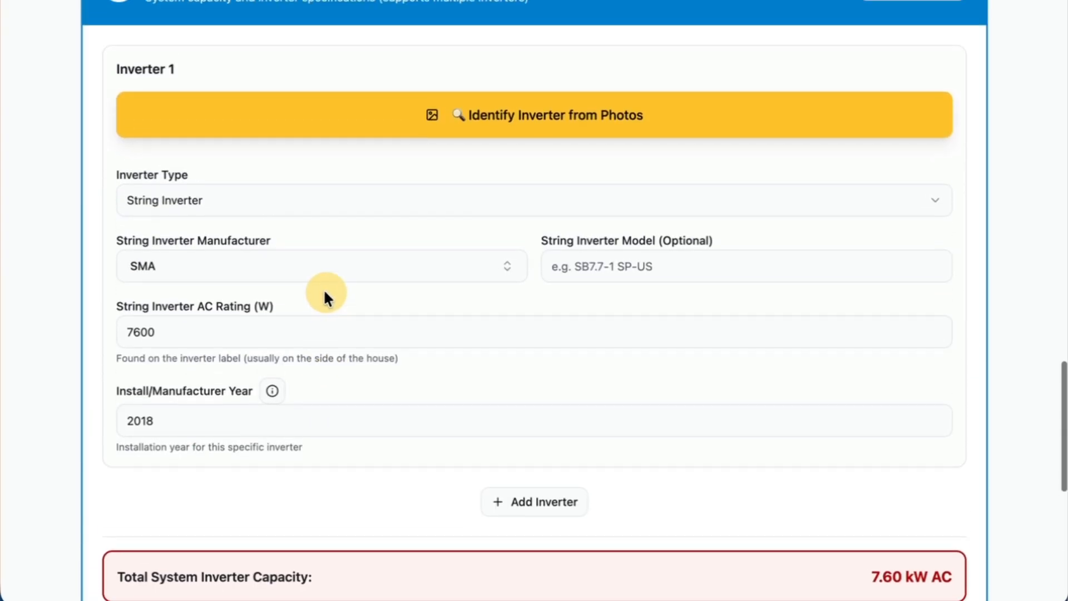
click(322, 211)
click(317, 242)
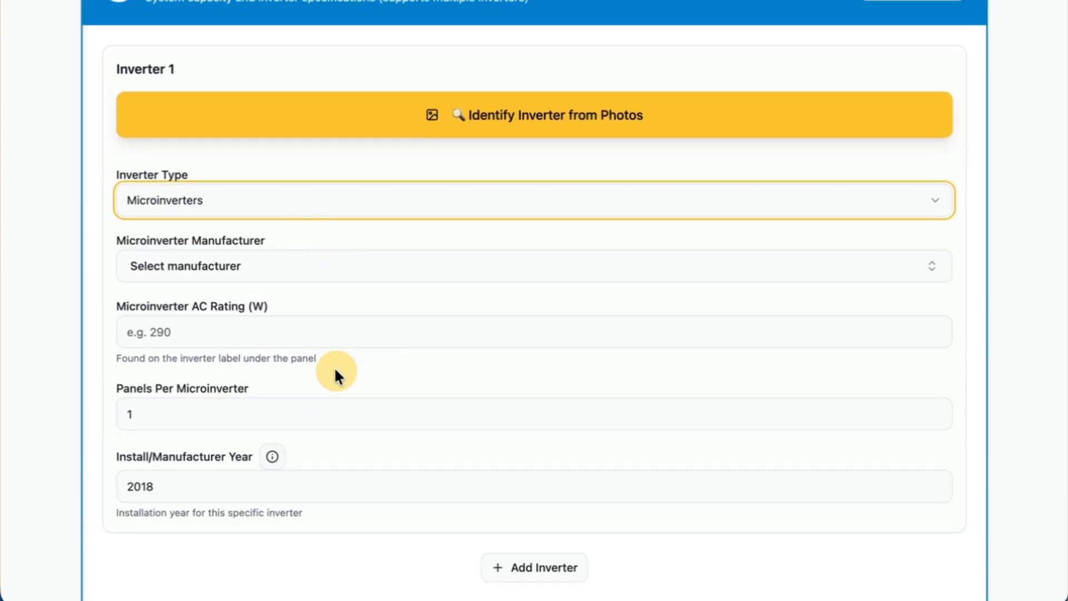
click(318, 278)
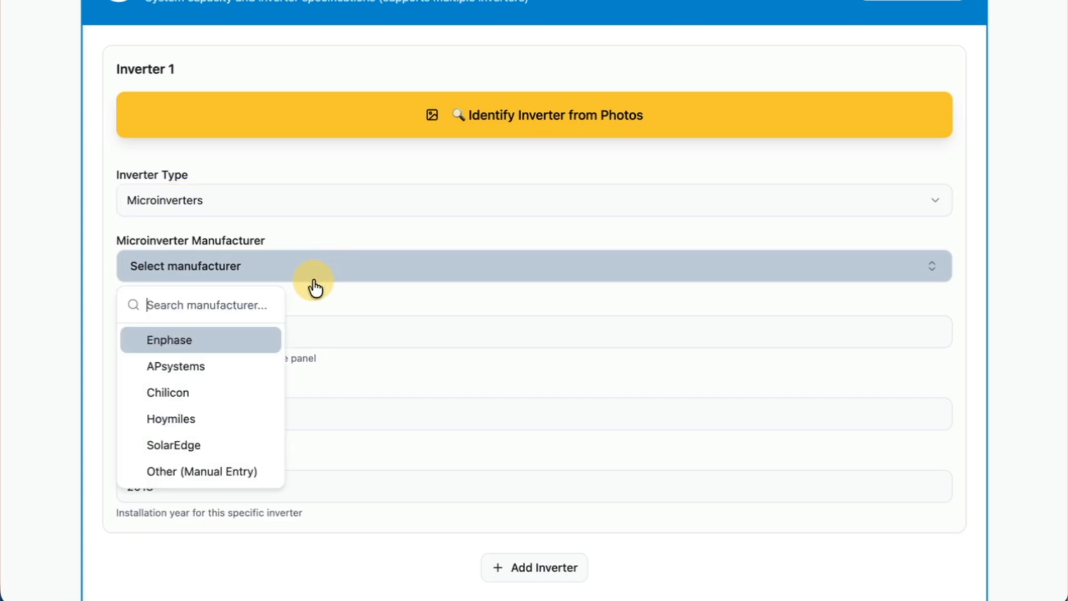
click(194, 344)
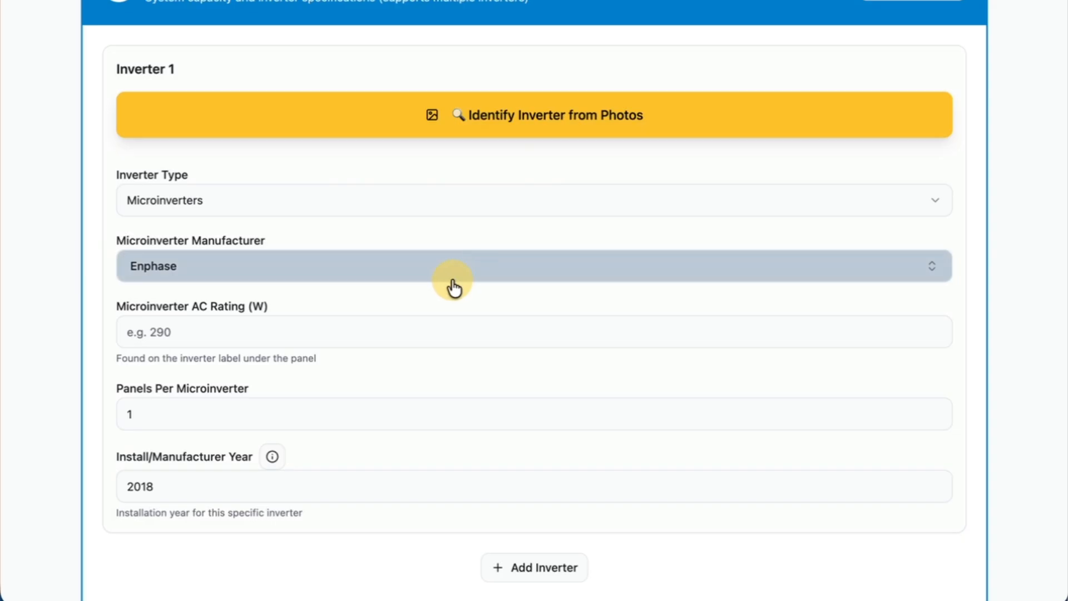
Set the microinverter AC rating to 290 W and check the Panels Per Microinverter setting.
scroll(417, 305, down, 2)
scroll(282, 342, down, 1)
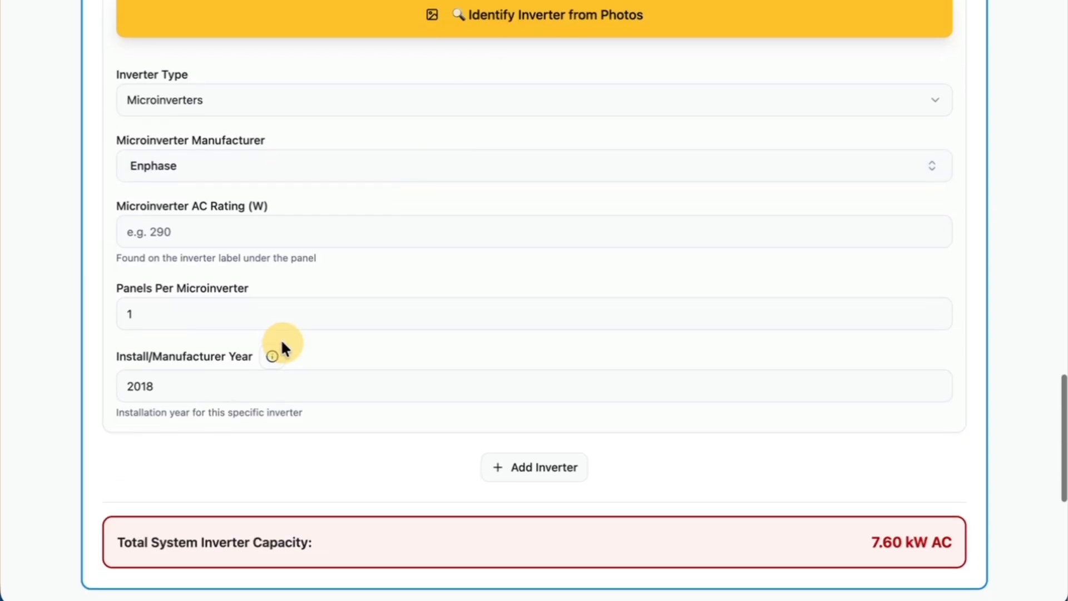
click(253, 245)
text(290)
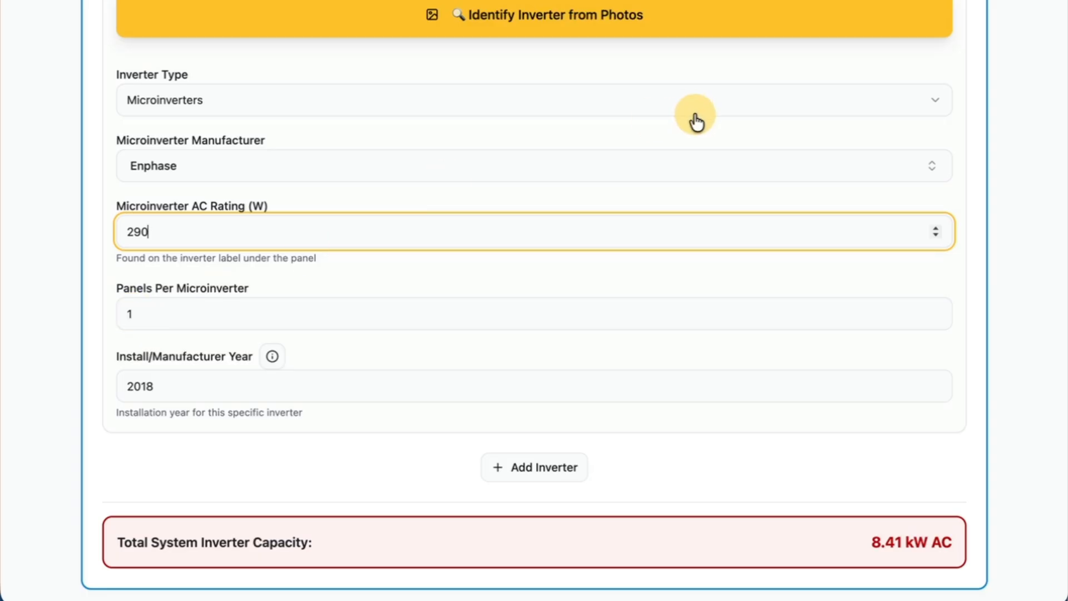
scroll(696, 120, up, 2)
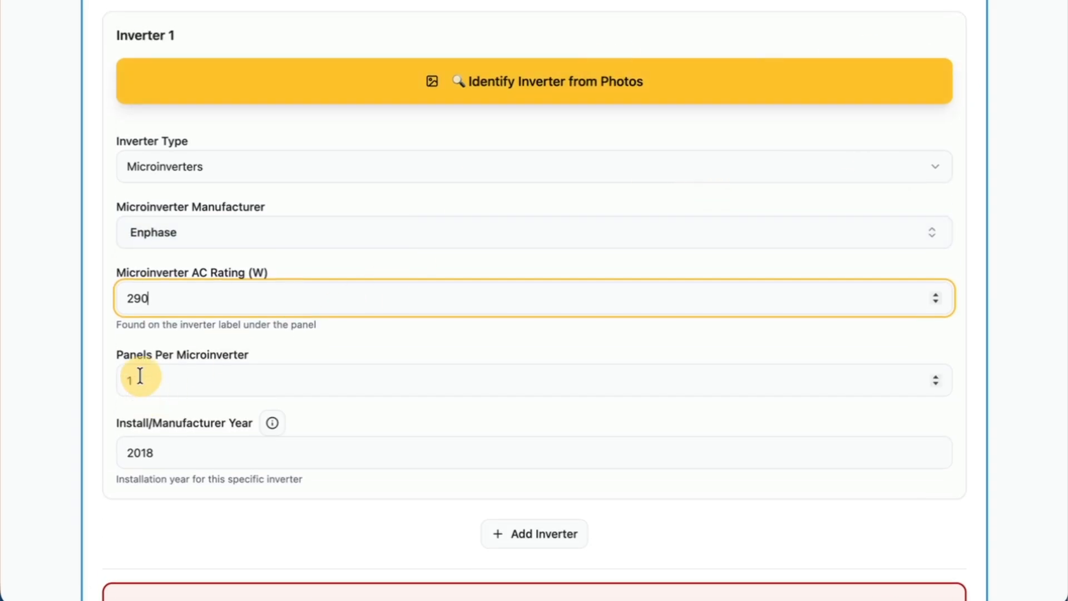
drag(116, 351, 293, 368)
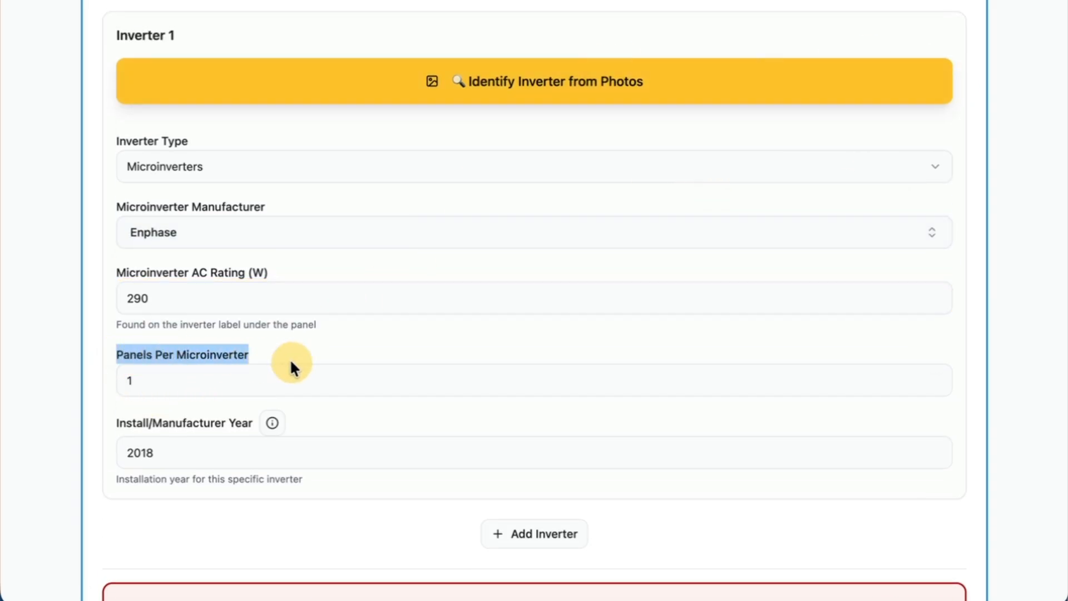
click(290, 361)
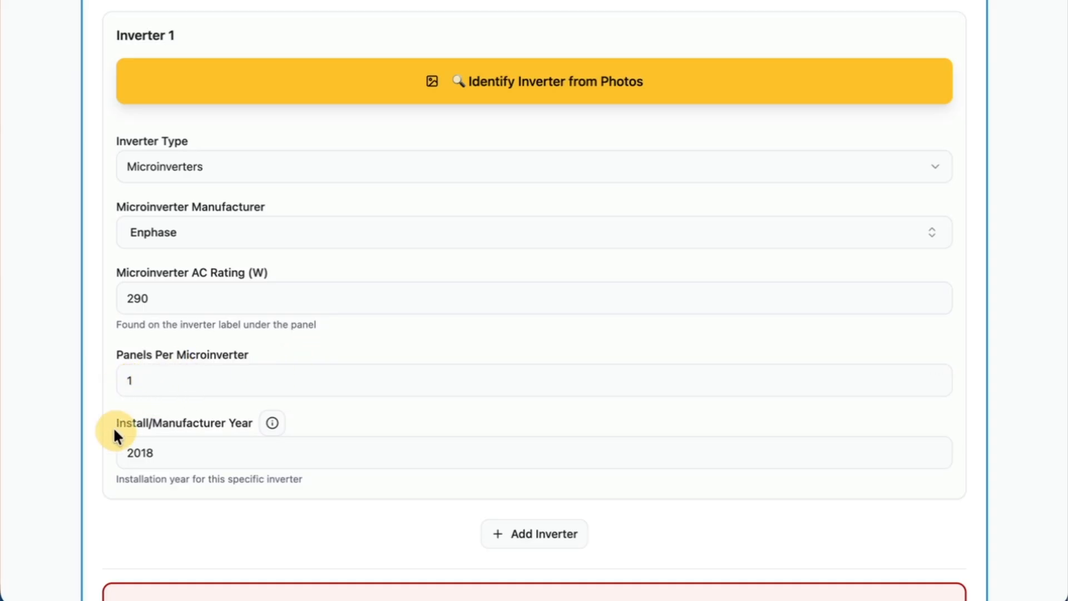
Answer Yes to whether the solar breaker is backfed and add the first breaker.
scroll(105, 437, down, 3)
scroll(104, 431, down, 10)
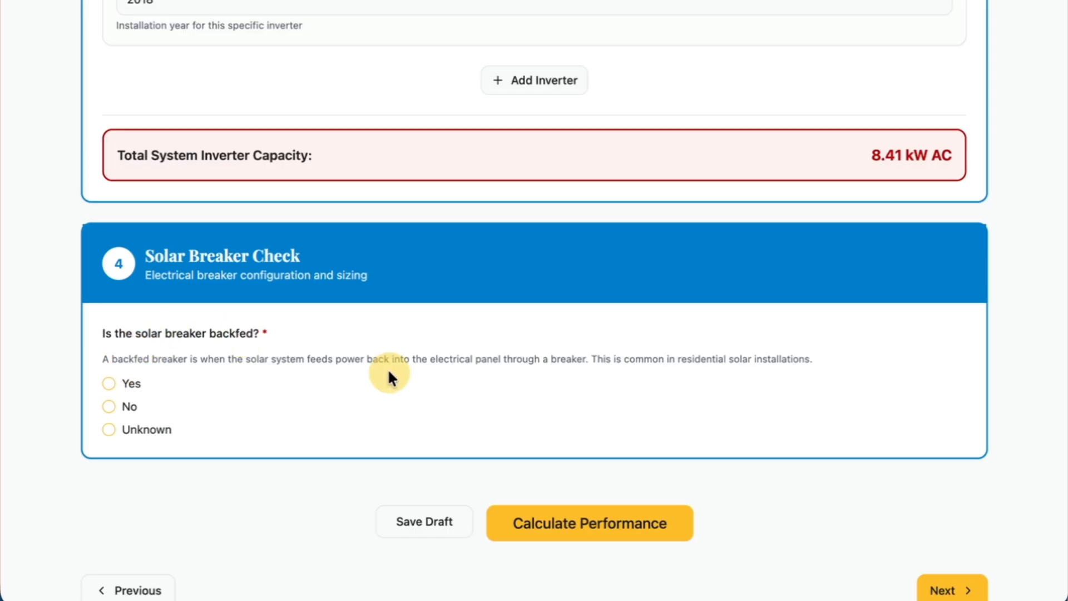
click(104, 384)
scroll(261, 386, down, 4)
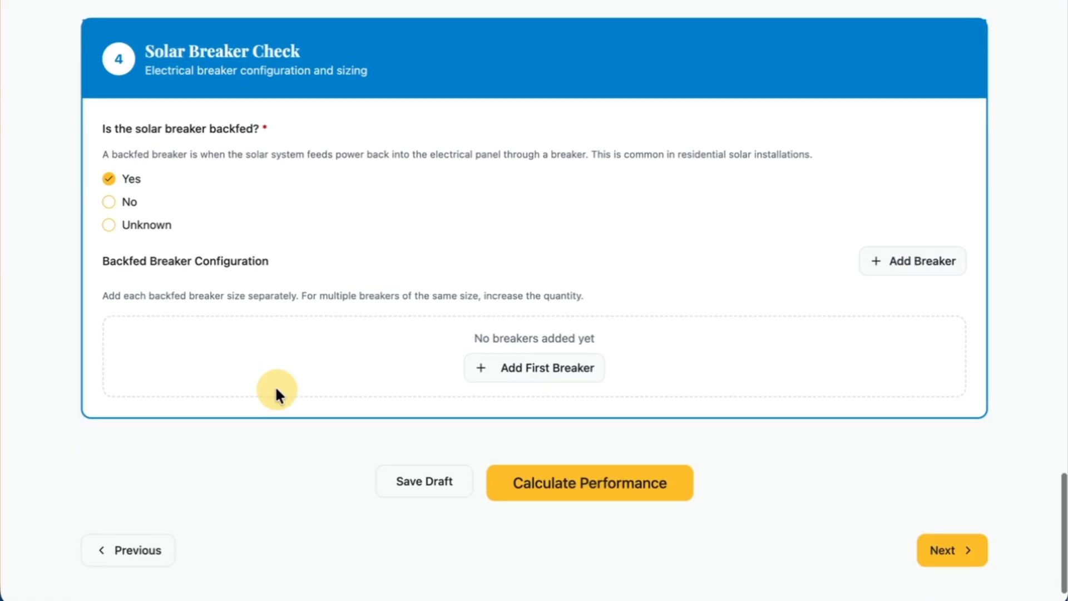
click(511, 383)
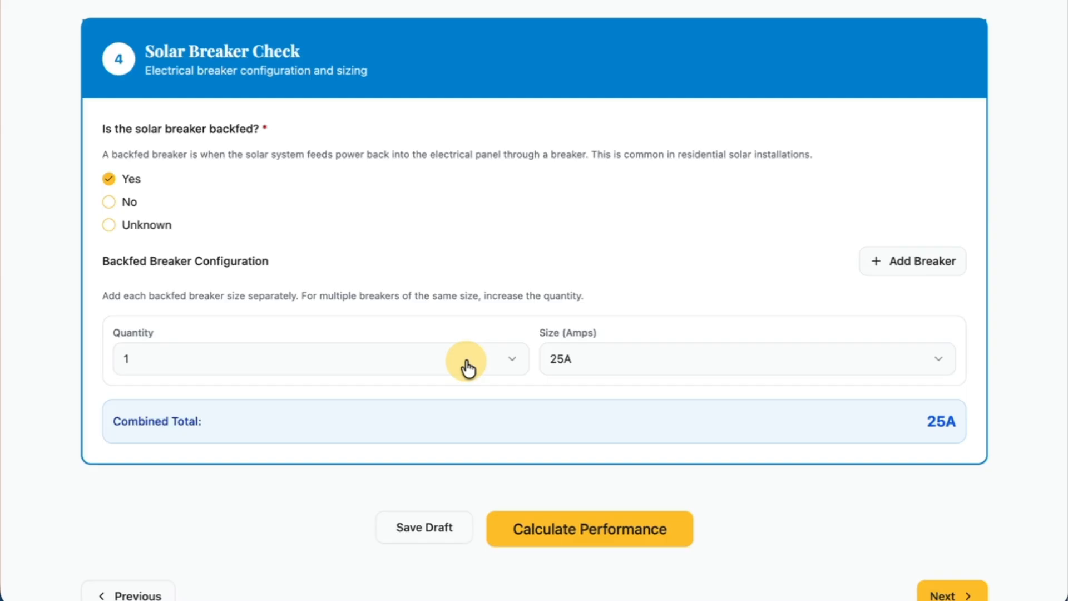
Set the backfed breaker's size to 30A and its quantity to 4.
click(565, 362)
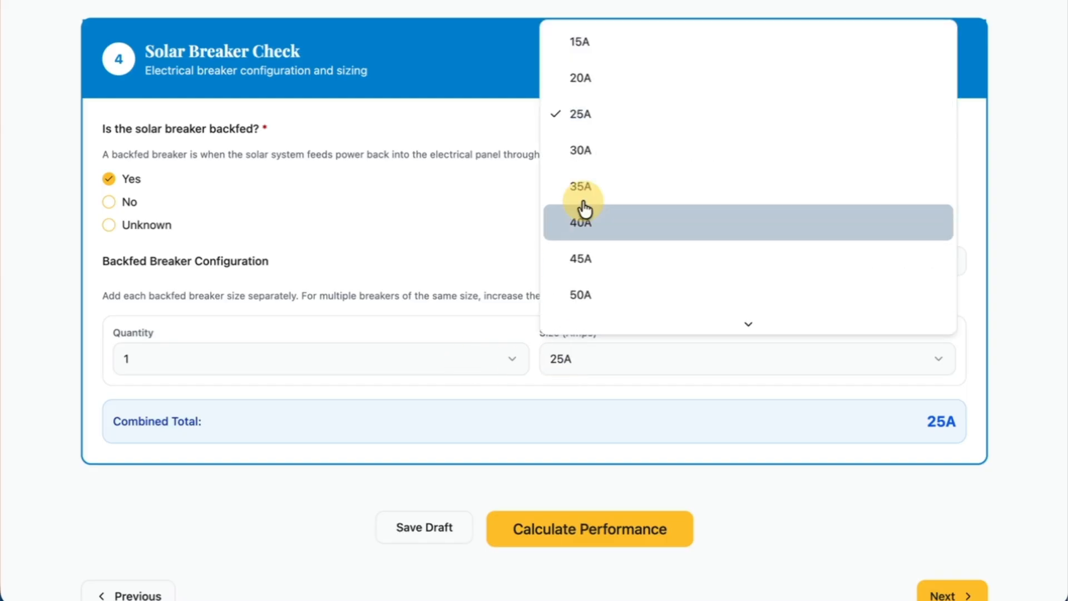
click(605, 148)
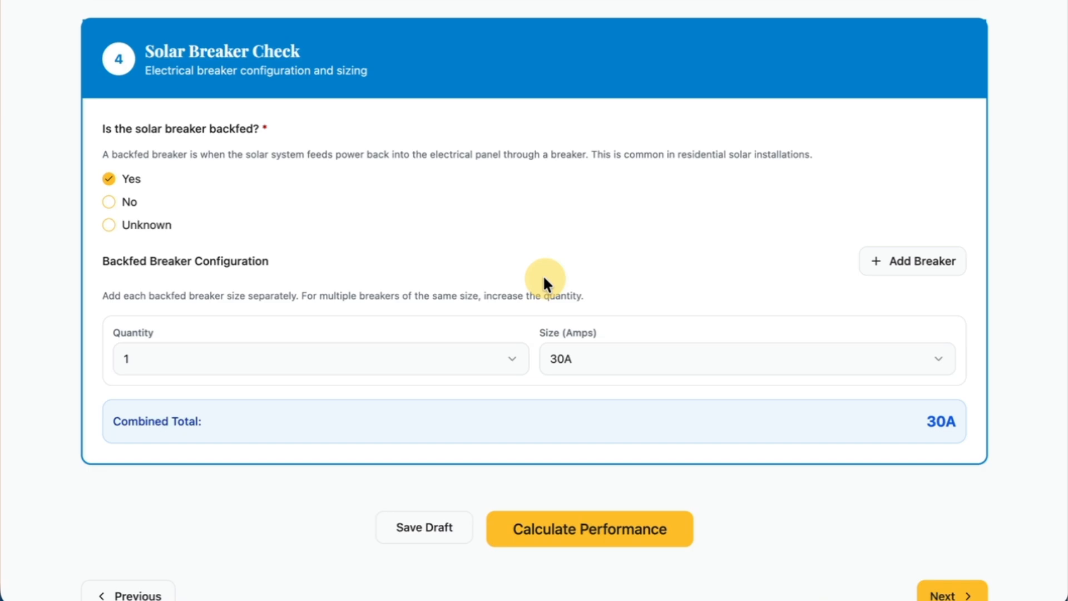
click(449, 358)
click(375, 236)
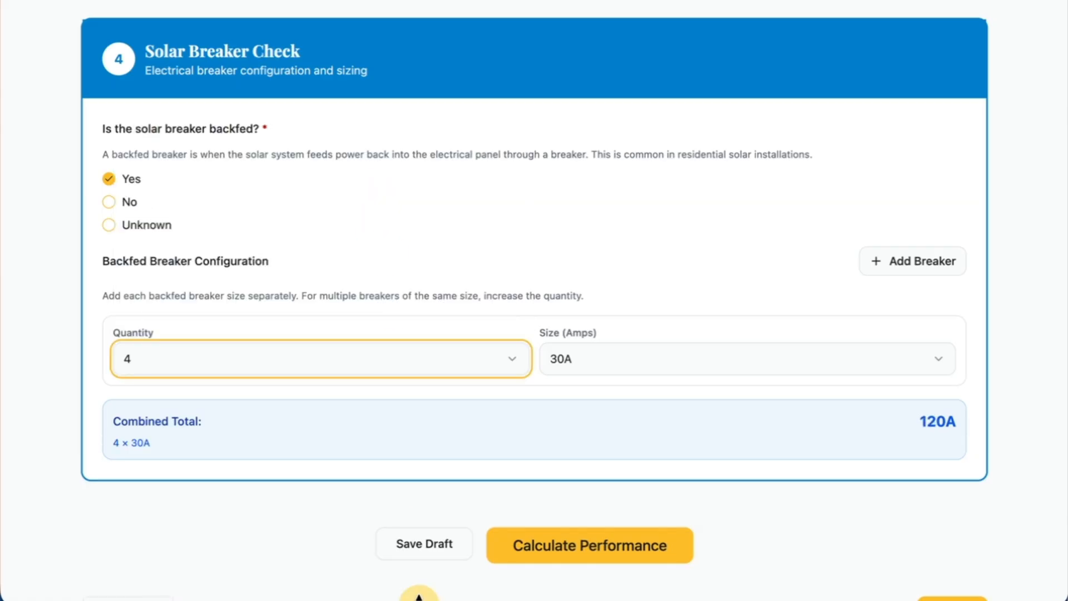
click(636, 333)
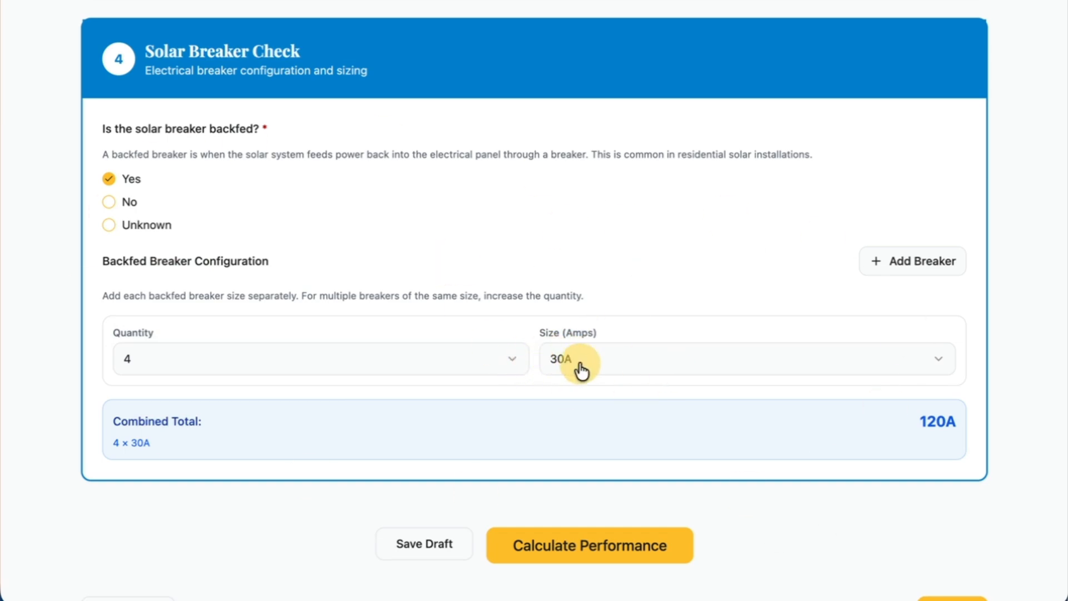
Check the total system inverter capacity against the backfed breaker configuration.
scroll(552, 382, up, 5)
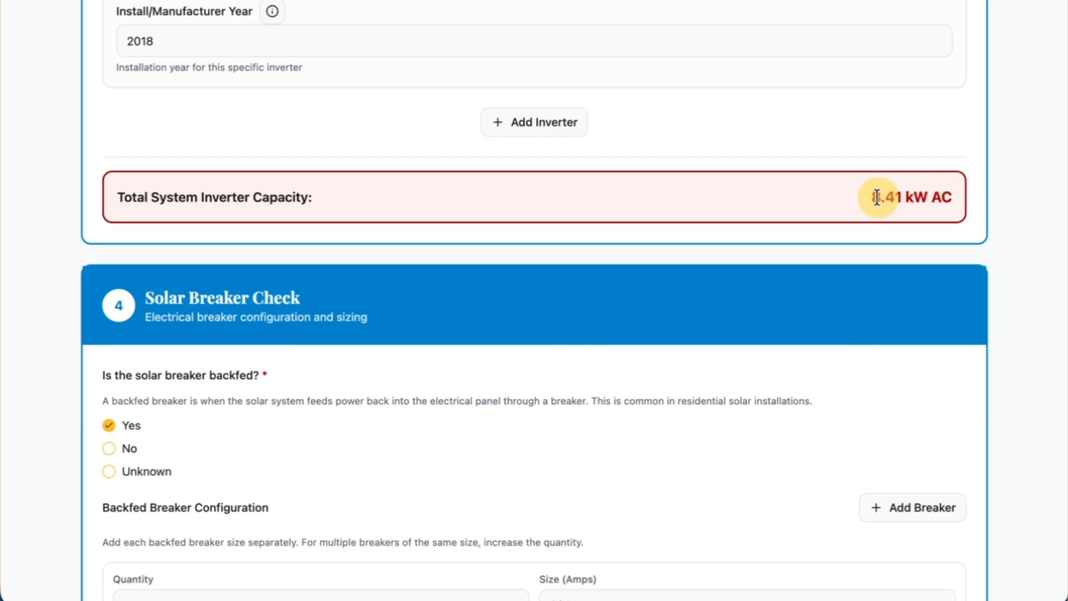
drag(871, 197, 959, 209)
click(956, 202)
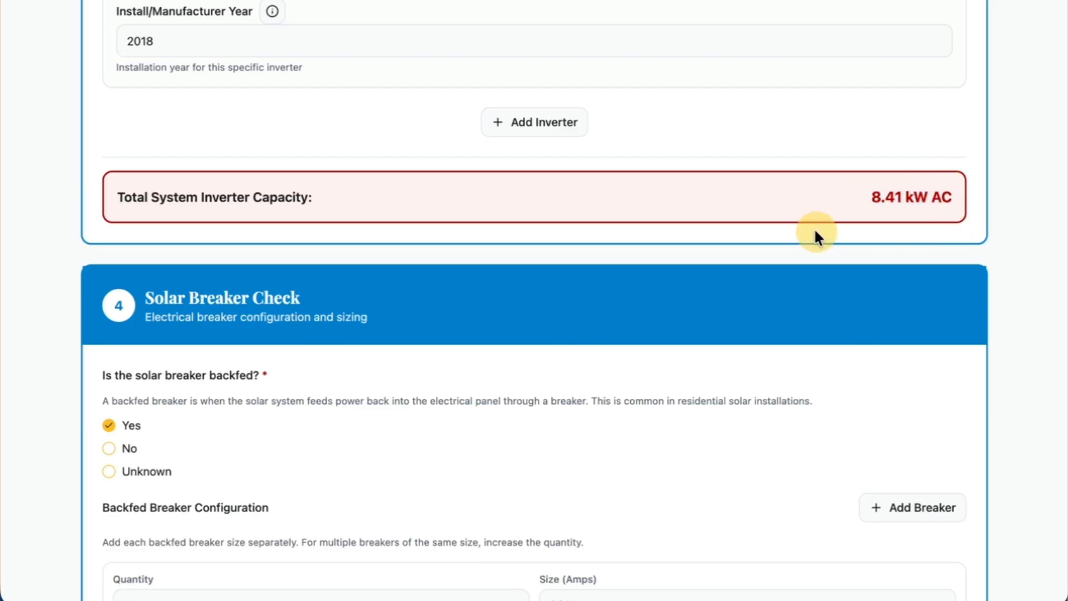
Calculate the system's performance to generate the solar inspection report.
scroll(779, 251, down, 5)
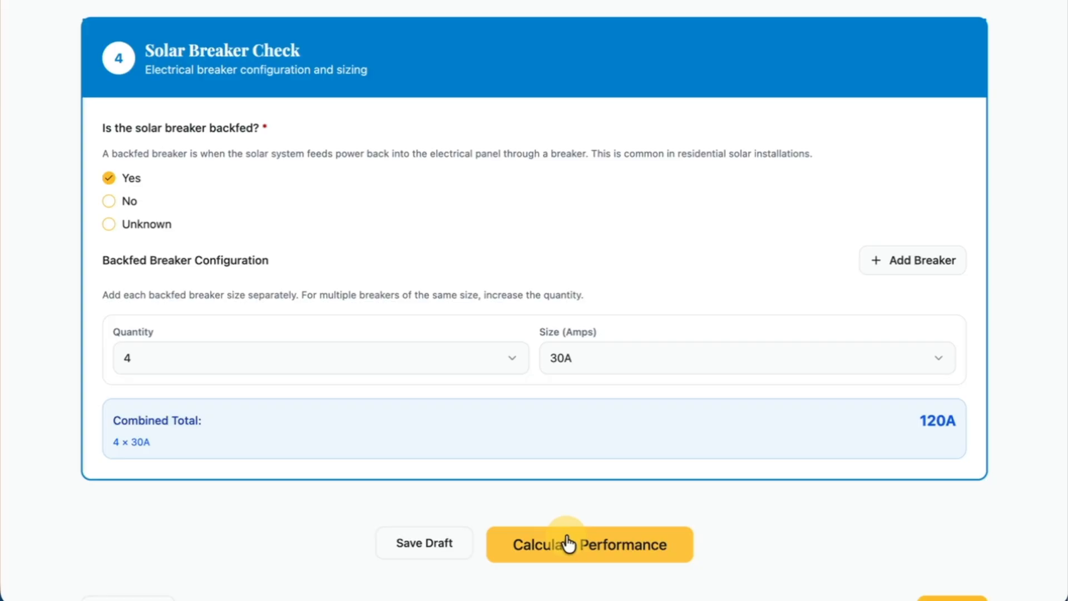
scroll(567, 544, down, 2)
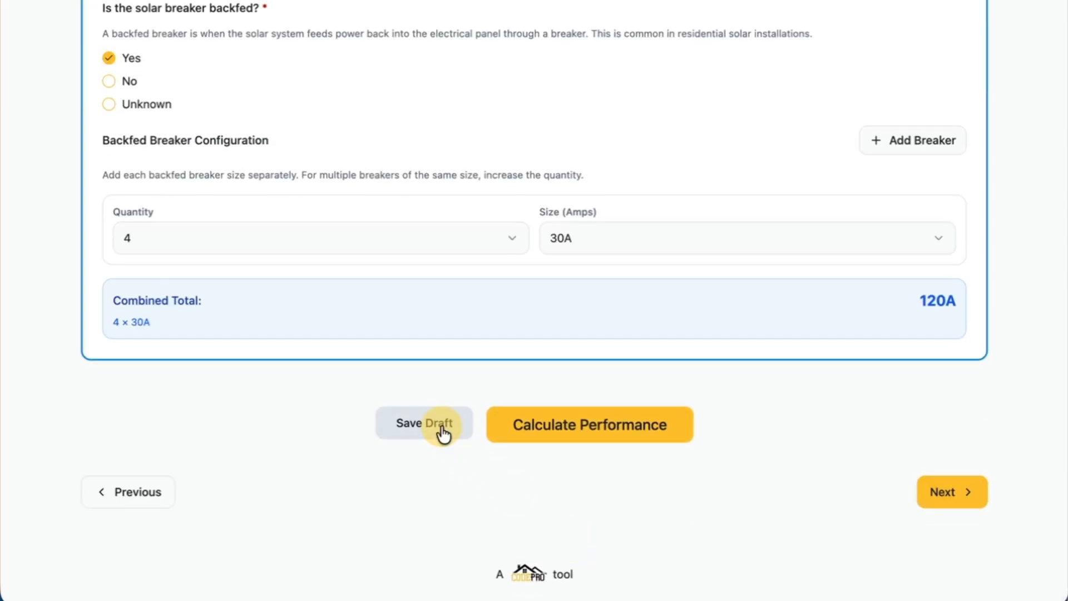
scroll(601, 431, up, 1)
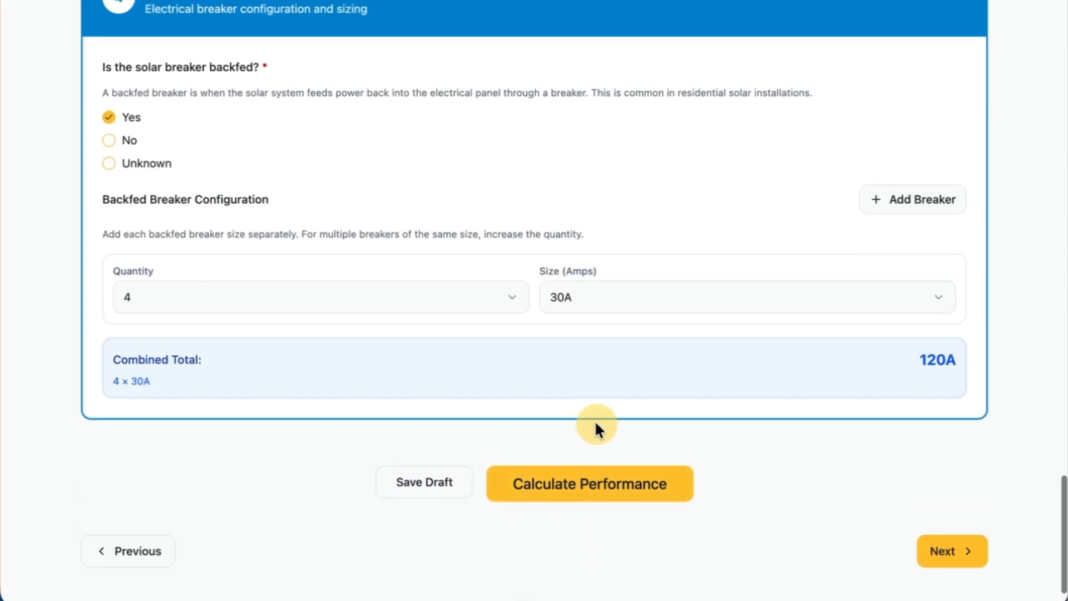
click(589, 485)
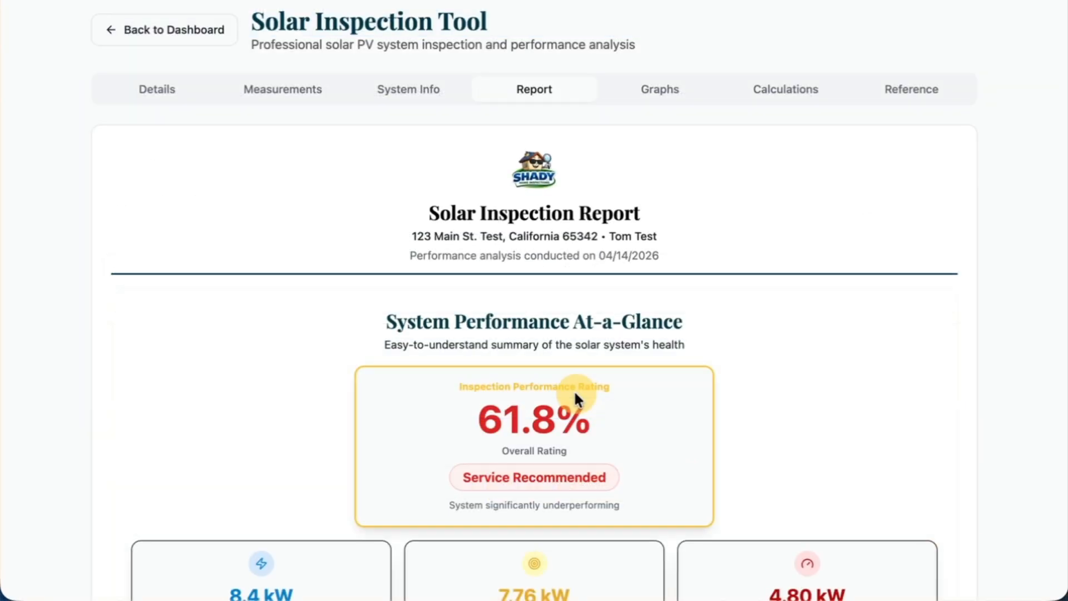